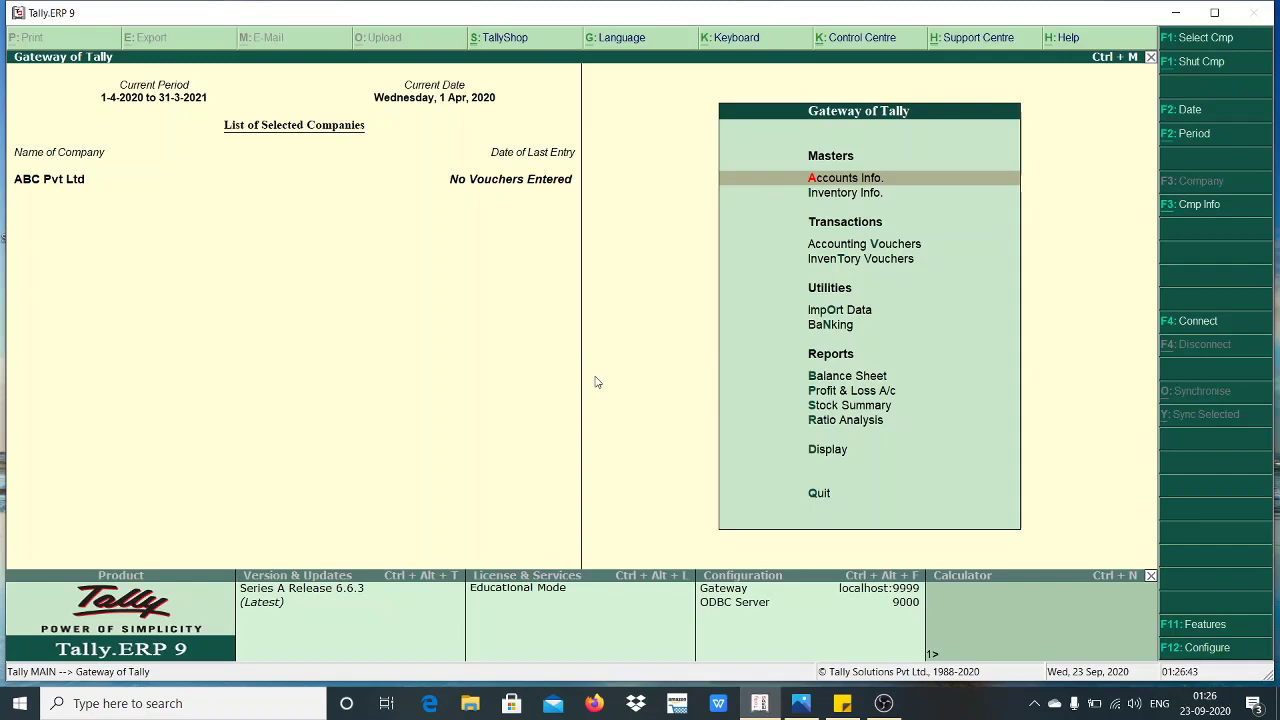
# - Enable maintaining multiple mailing details for company and ledgers in the accounting features, save, and return to the Gateway of Tally
pyautogui.click(1200, 625)
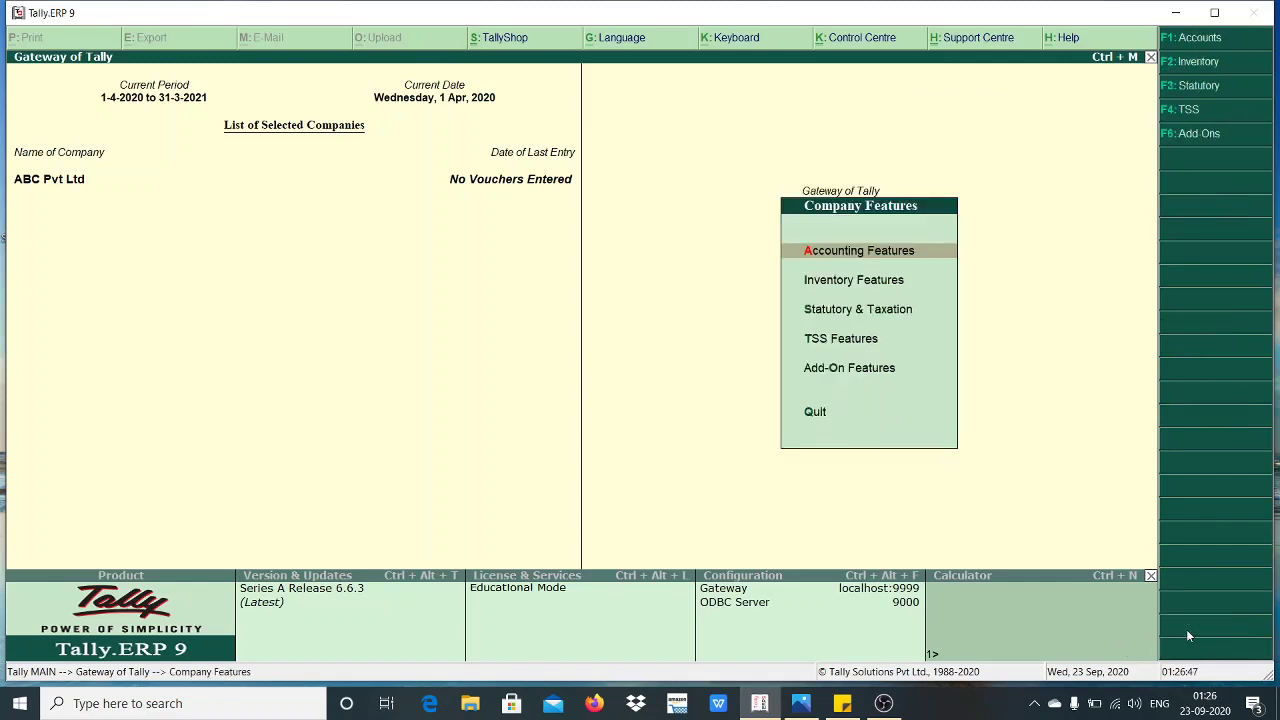
pyautogui.press('Return')
pyautogui.press('Return')
pyautogui.press('Return')
pyautogui.press('Return')
pyautogui.press('Return')
pyautogui.press('Return')
pyautogui.press('Return')
pyautogui.press('Return')
pyautogui.press('Return')
pyautogui.press('Return')
pyautogui.press('Return')
pyautogui.press('Return')
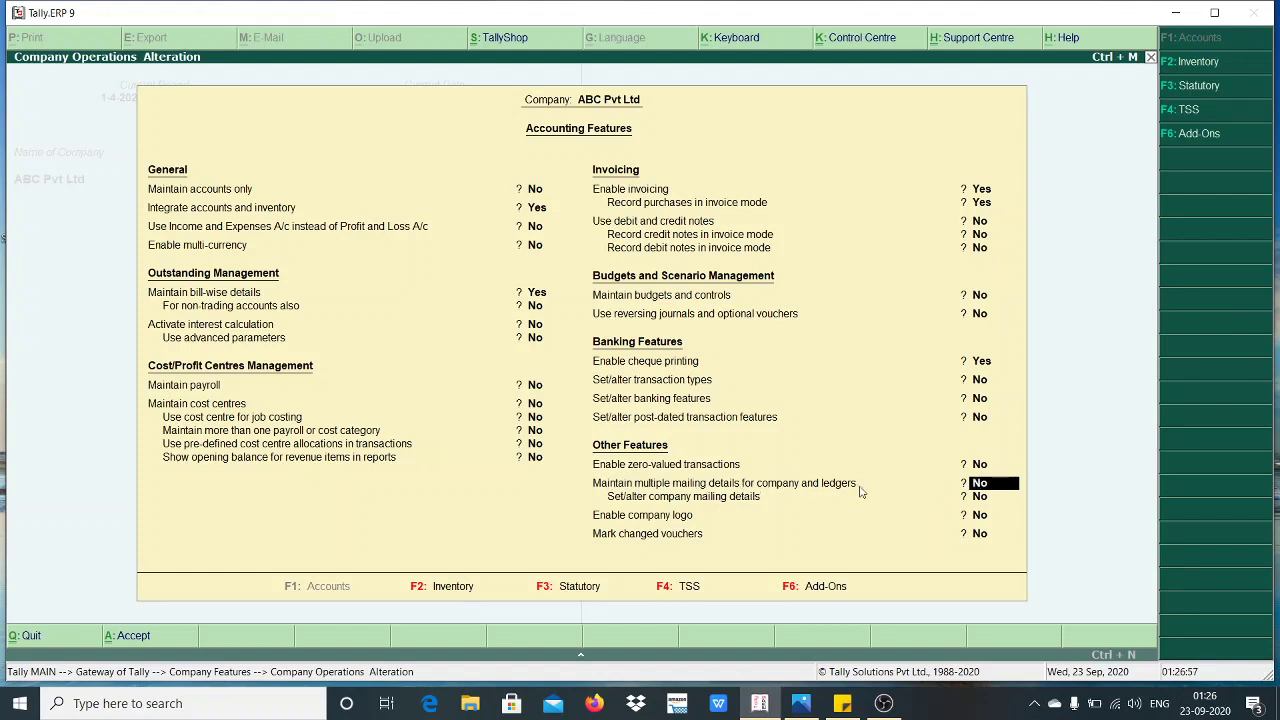
pyautogui.write('y')
pyautogui.press('Return')
pyautogui.hotkey('ctrl', 'a')
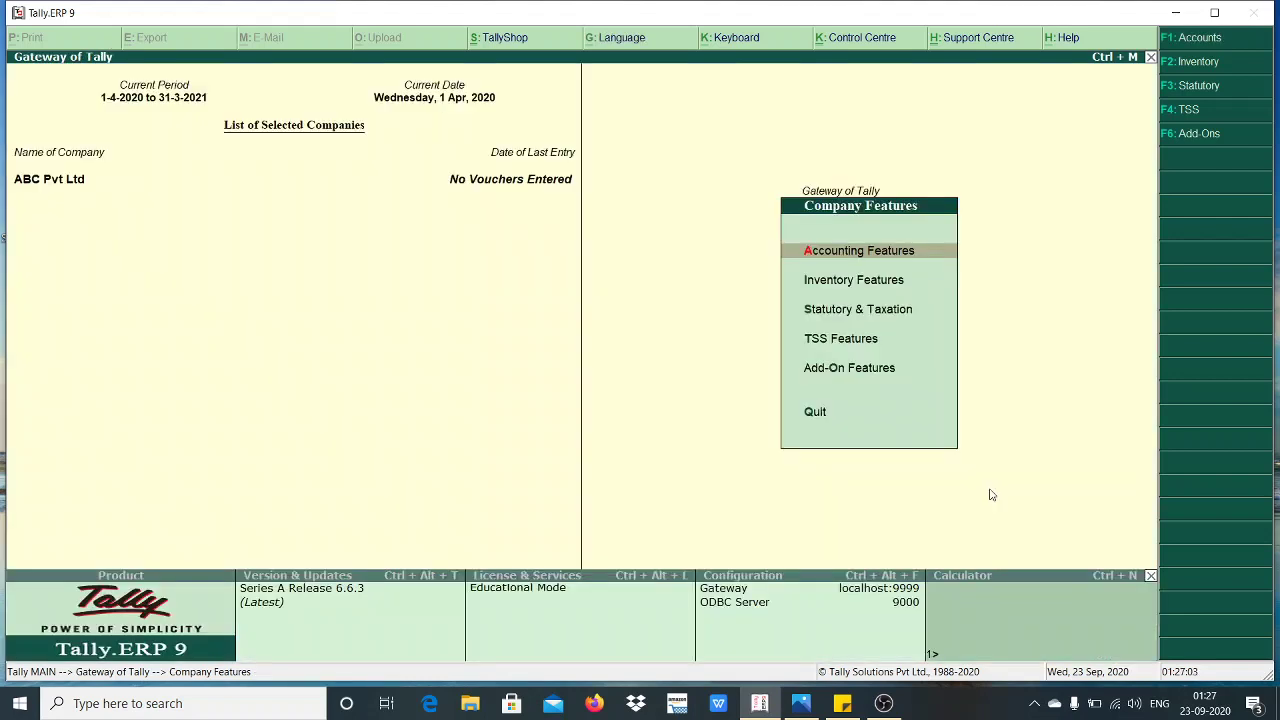
pyautogui.press('Escape')
pyautogui.press('Escape')
pyautogui.press('n')
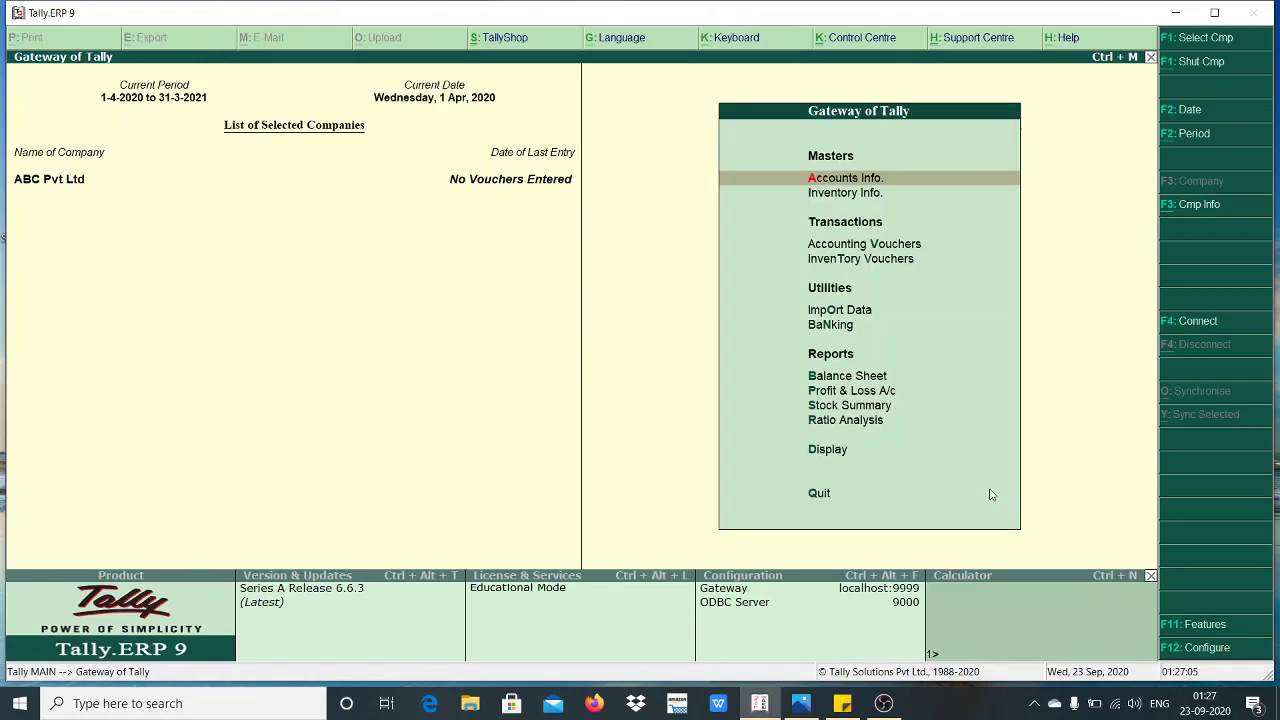
# - Open the creation form for a single ledger from the accounts masters
pyautogui.press('Return')
pyautogui.press('Down')
pyautogui.press('Return')
pyautogui.press('Down')
pyautogui.press('Down')
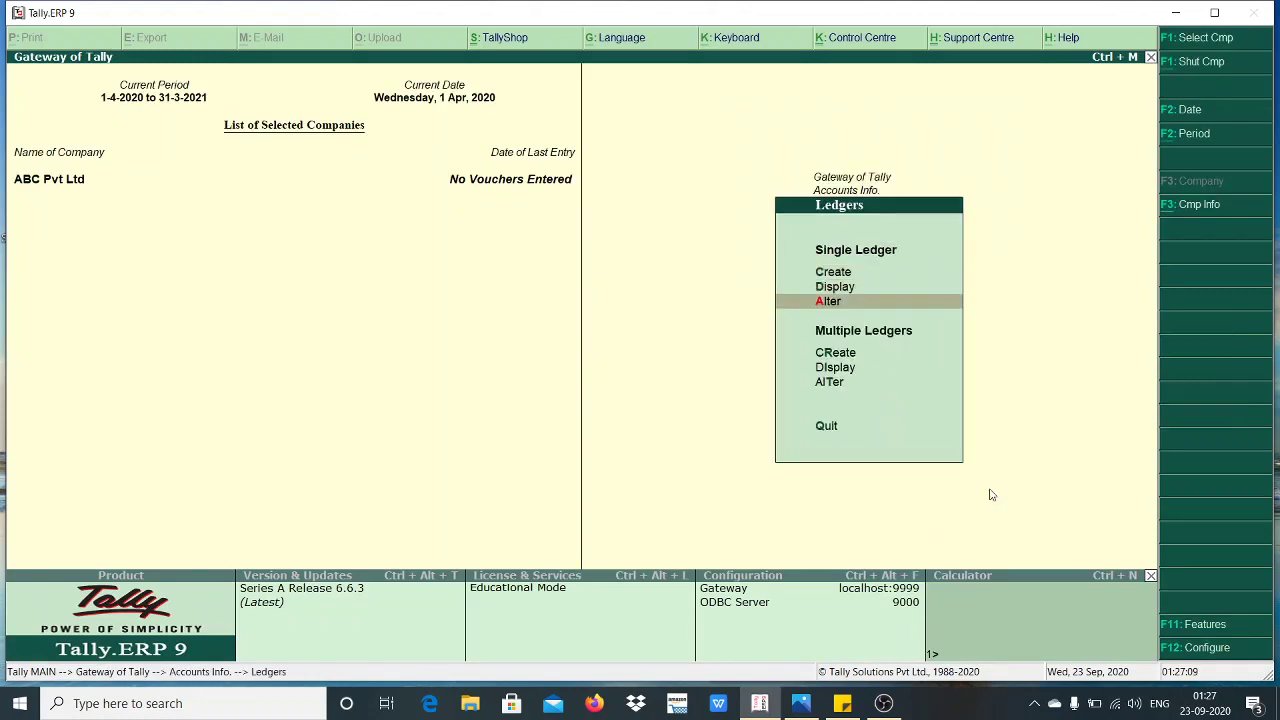
pyautogui.press('Up')
pyautogui.press('Up')
pyautogui.press('Return')
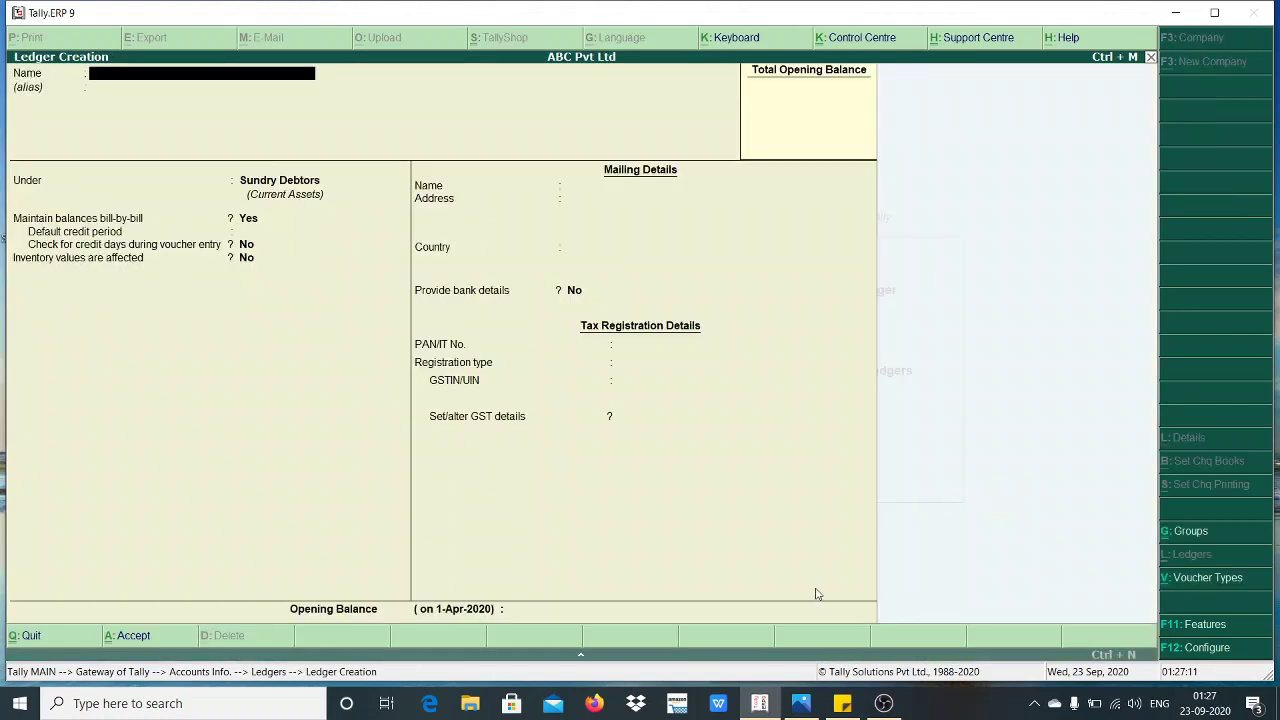
# - Name the new ledger SURAJ EXPORT as in the Photos reference image, keeping it under Sundry Debtors with bill-by-bill balances
pyautogui.click(801, 703)
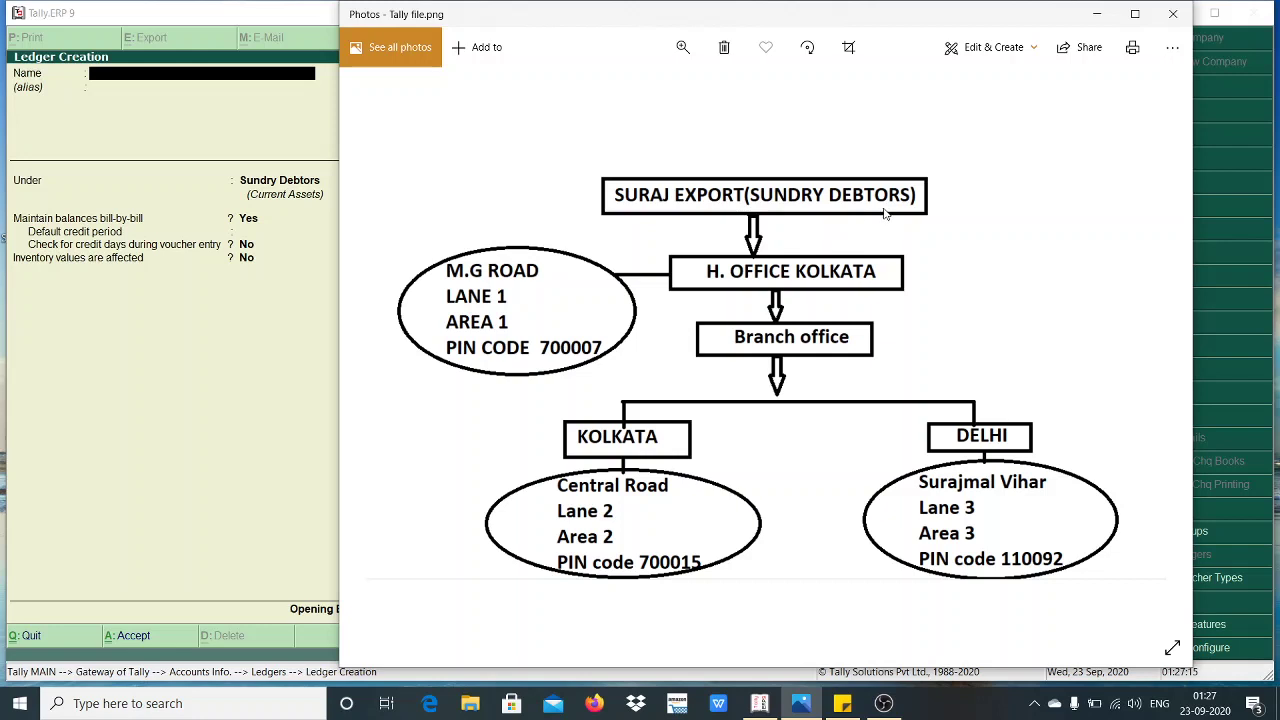
pyautogui.click(164, 82)
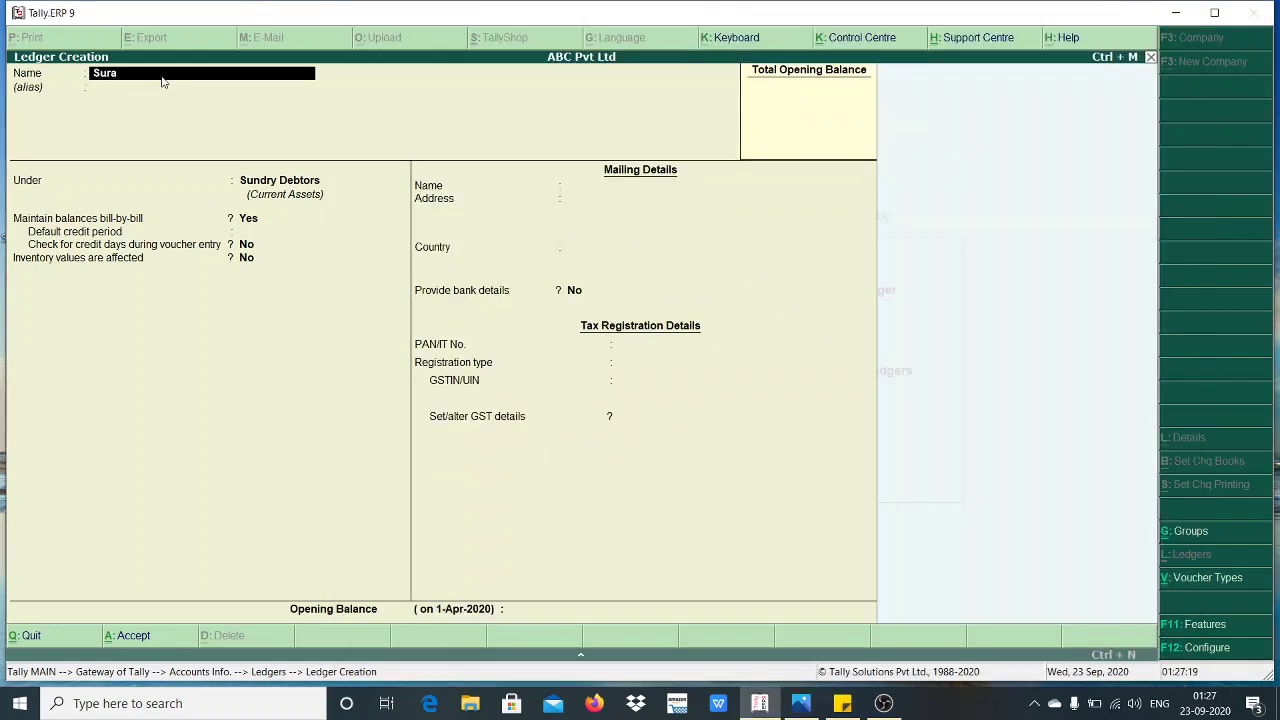
pyautogui.press('BackSpace')
pyautogui.press('BackSpace')
pyautogui.press('BackSpace')
pyautogui.press('BackSpace')
pyautogui.press('capslock')
pyautogui.write('SURAJ EXPO')
pyautogui.press('Return')
pyautogui.press('Return')
pyautogui.press('Return')
pyautogui.press('Return')
pyautogui.press('Return')
pyautogui.press('Return')
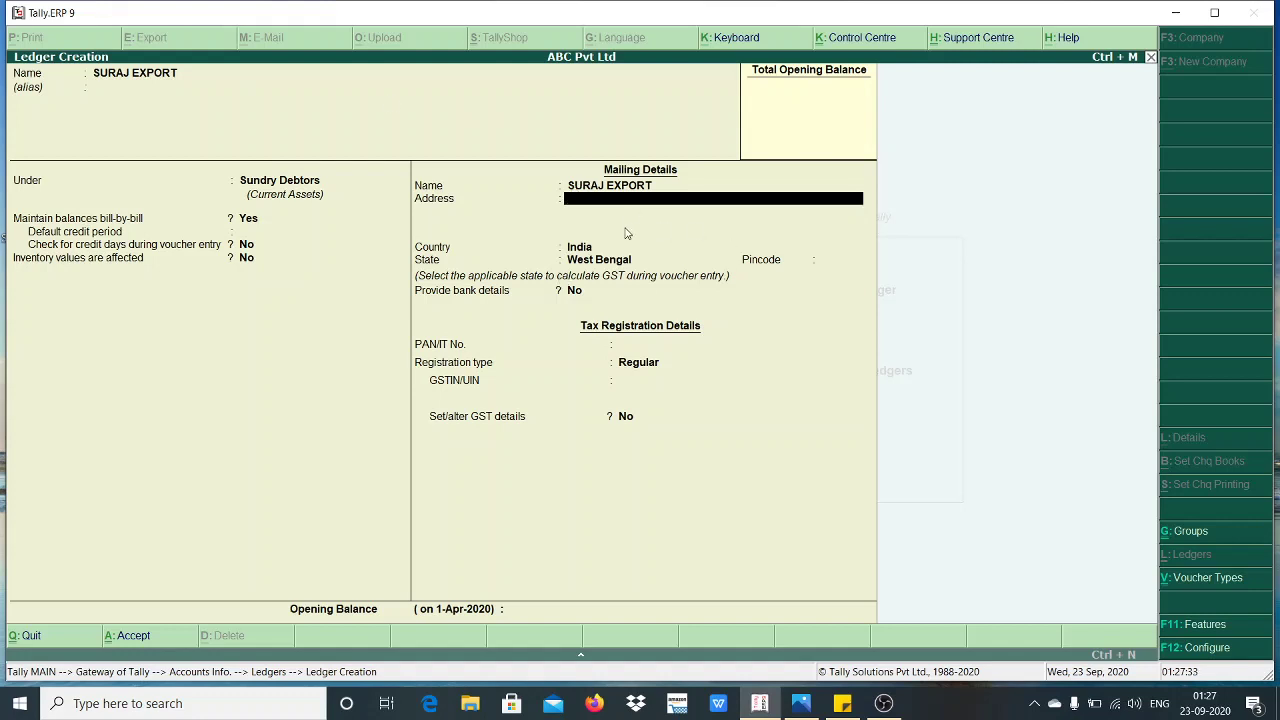
# - Enter the head office's three-line street address from the Photos reference image in the ledger's mailing details
pyautogui.click(806, 704)
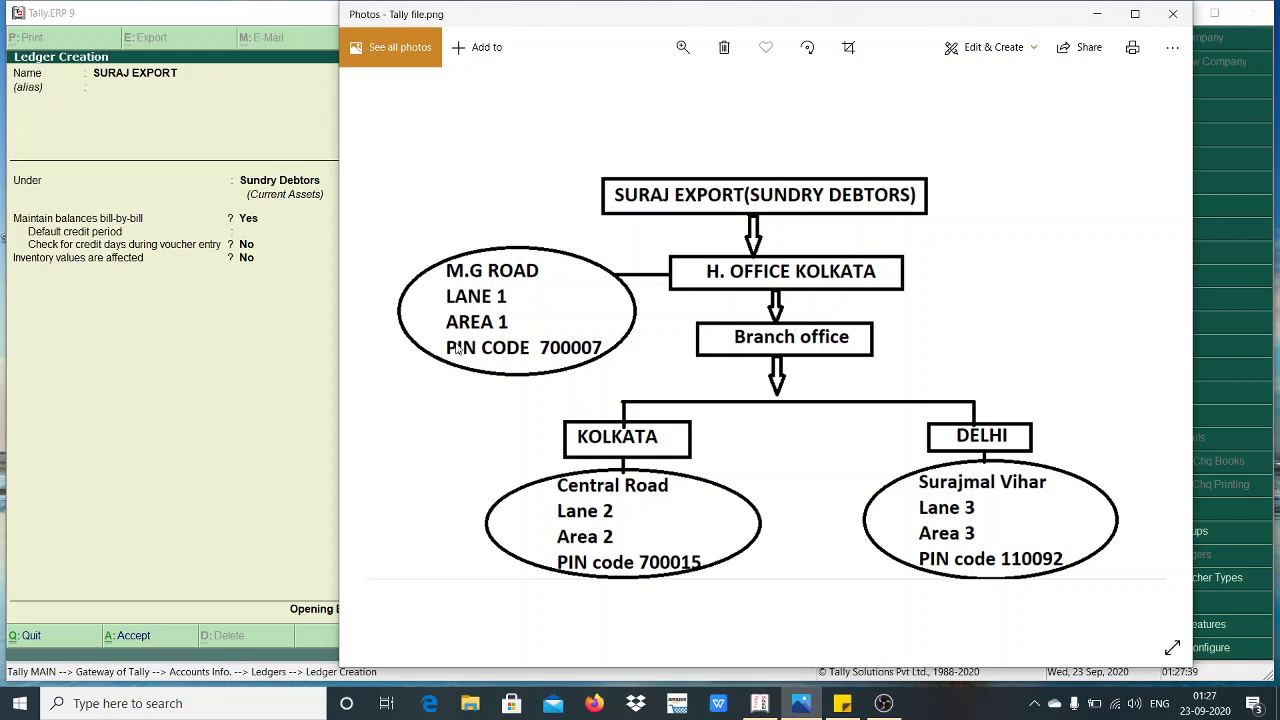
pyautogui.click(330, 360)
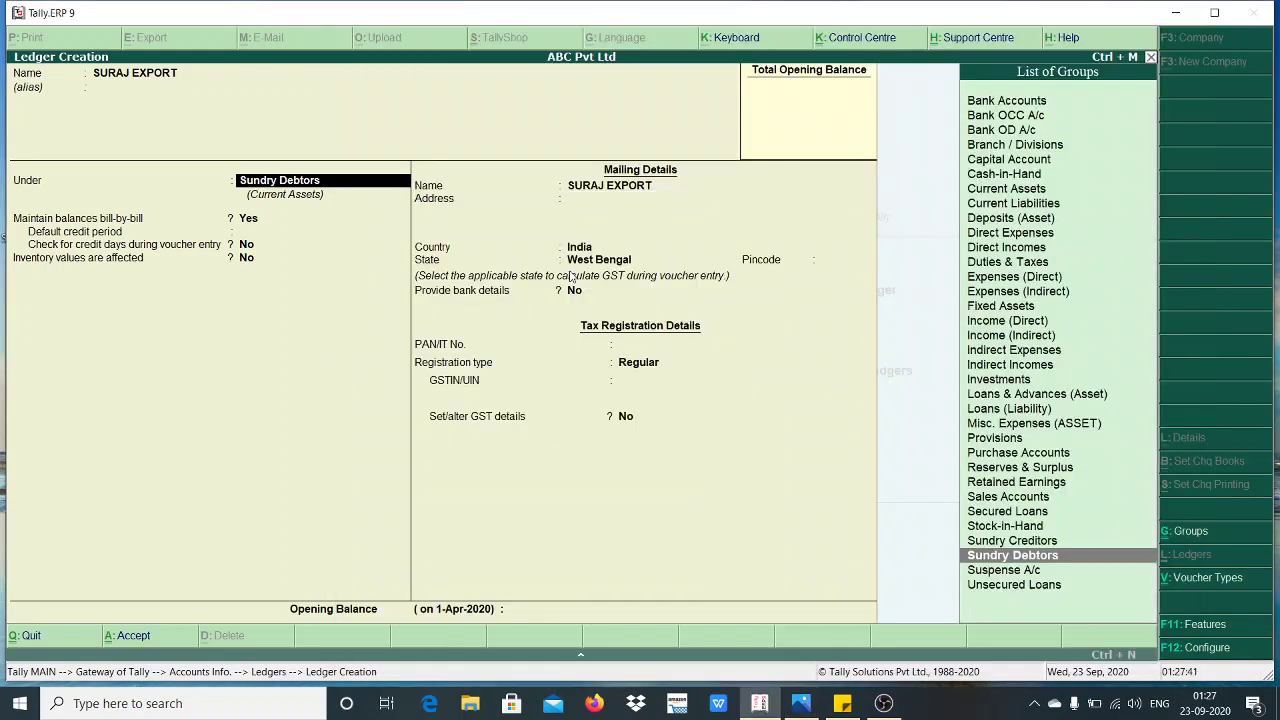
pyautogui.press('Return')
pyautogui.press('Return')
pyautogui.press('Return')
pyautogui.press('Return')
pyautogui.press('Return')
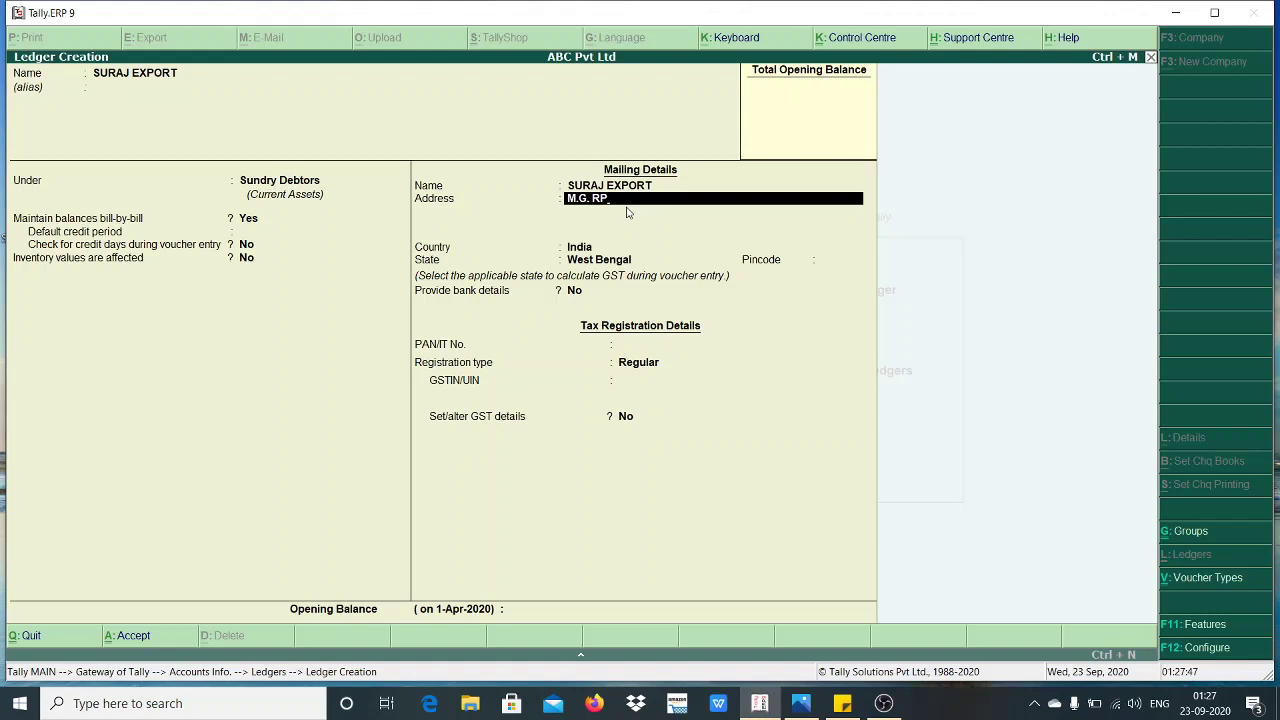
pyautogui.write('M.G. ROAD')
pyautogui.press('Return')
pyautogui.write('LANE 1')
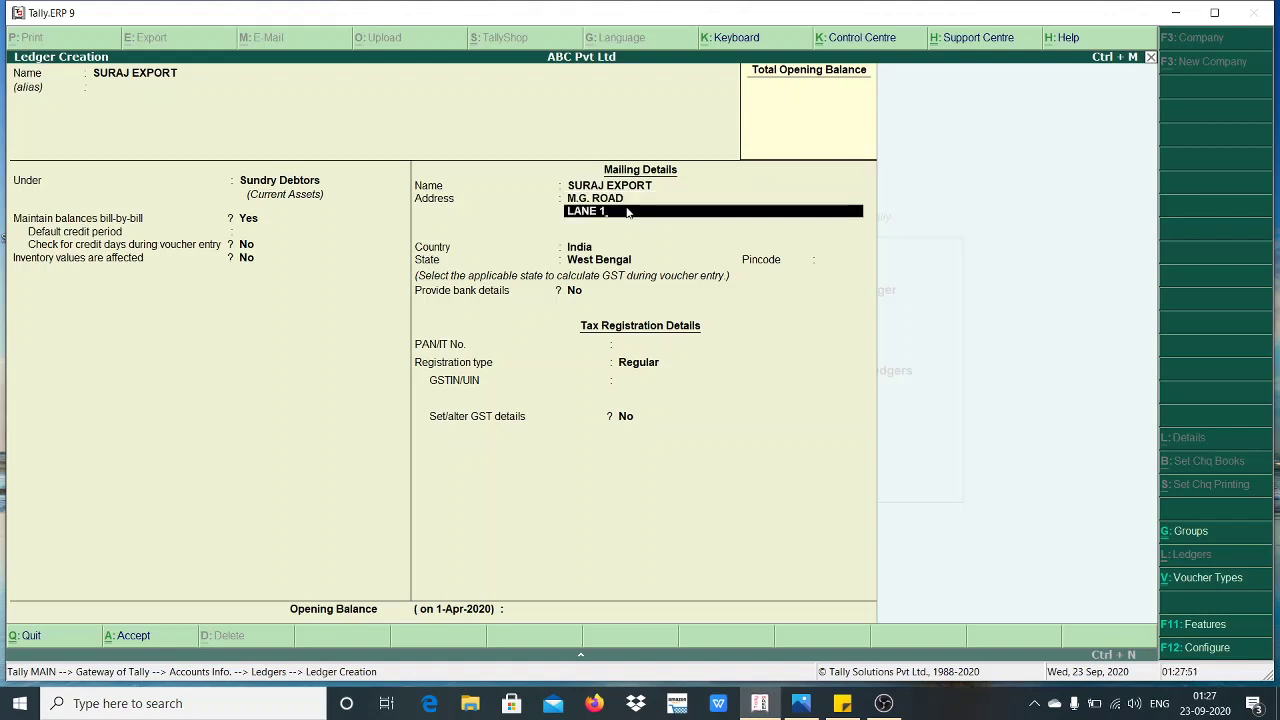
pyautogui.press('Return')
pyautogui.write('AREA')
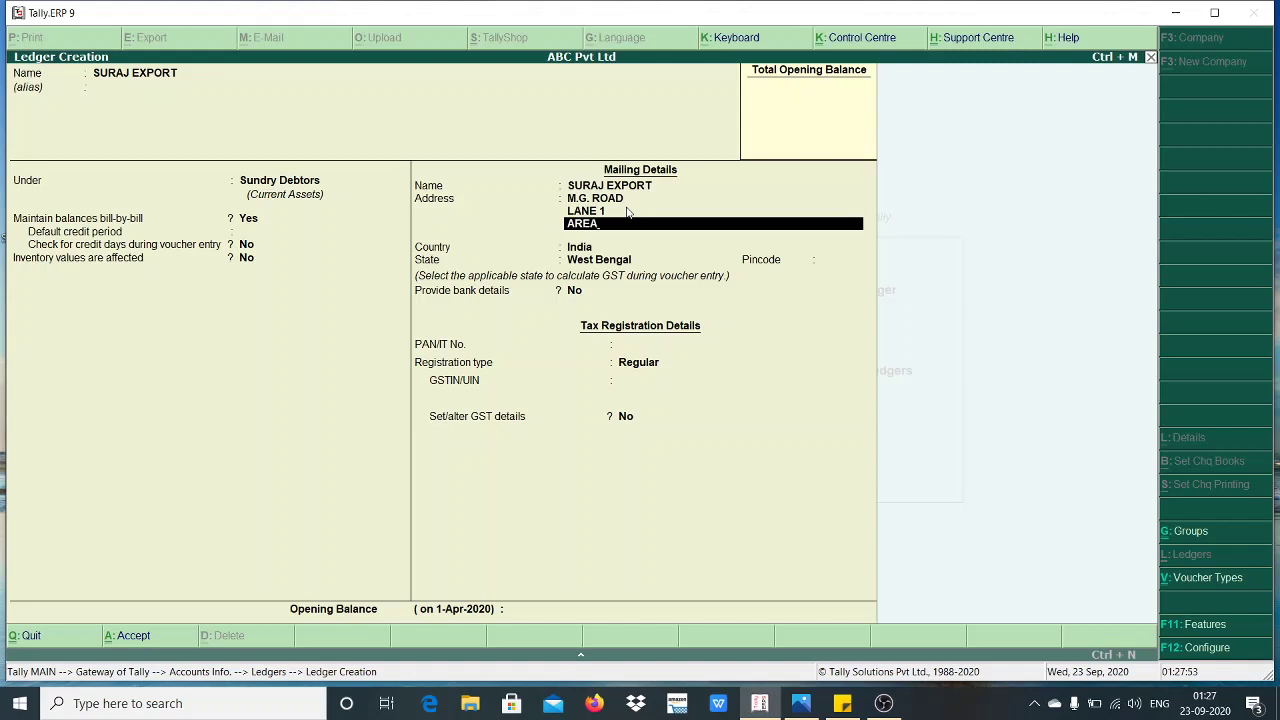
pyautogui.write(' 1')
pyautogui.press('Return')
# - Keep India and West Bengal as country and state, and enter the head office's postal code from the reference image
pyautogui.press('Return')
pyautogui.press('Return')
pyautogui.press('Return')
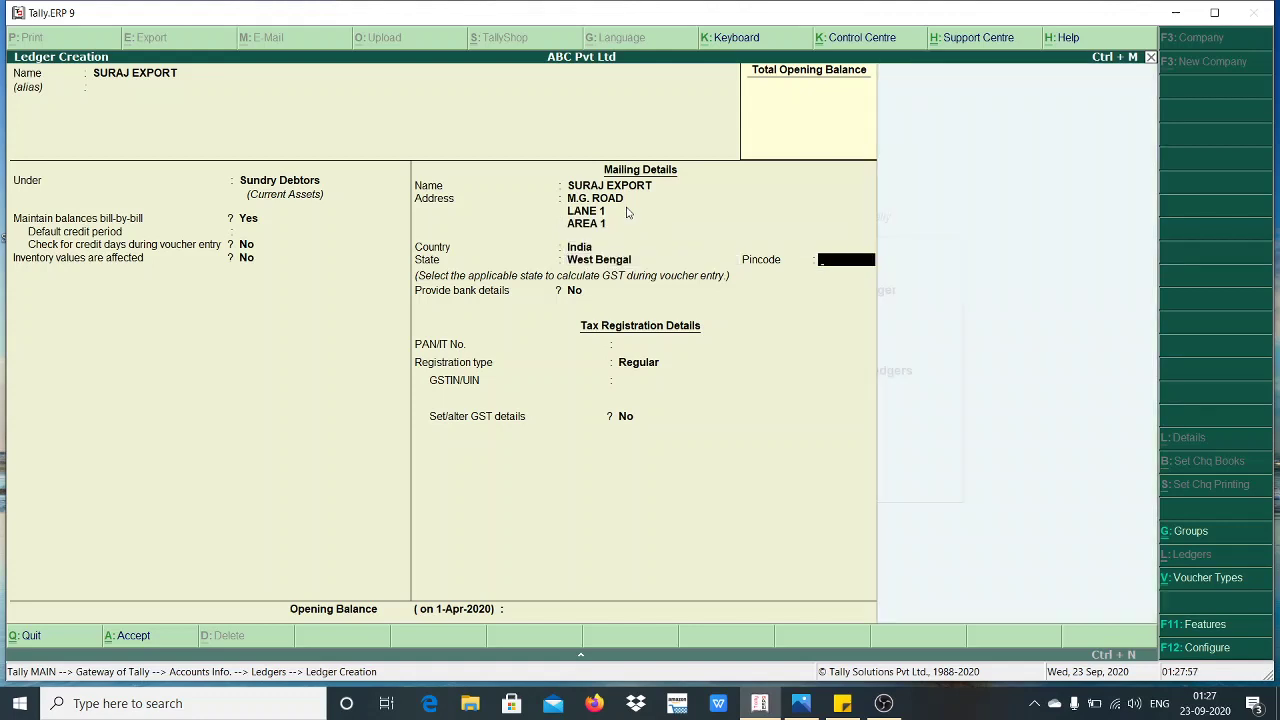
pyautogui.click(800, 703)
pyautogui.click(790, 706)
pyautogui.write('00007')
pyautogui.press('Return')
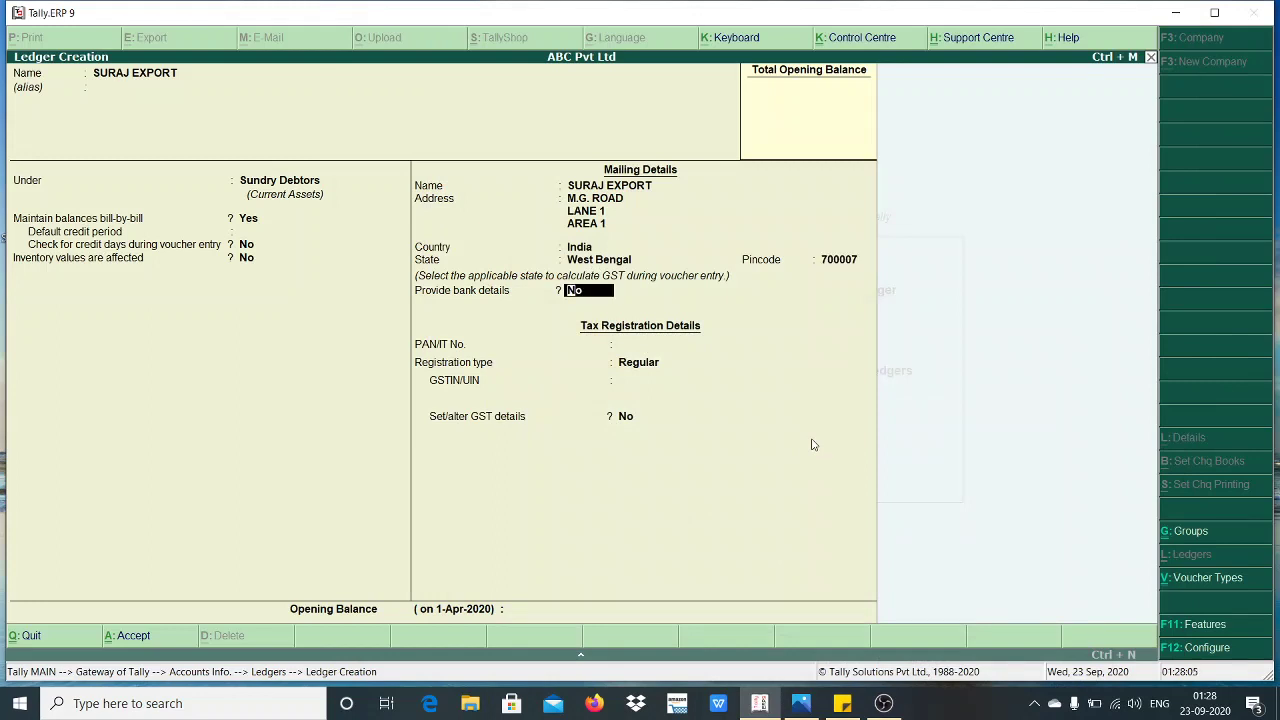
# - Keep the registration type Regular and fill in the GSTIN/UIN with the Kolkata GSTIN copied from Sticky Notes
pyautogui.press('Return')
pyautogui.press('Return')
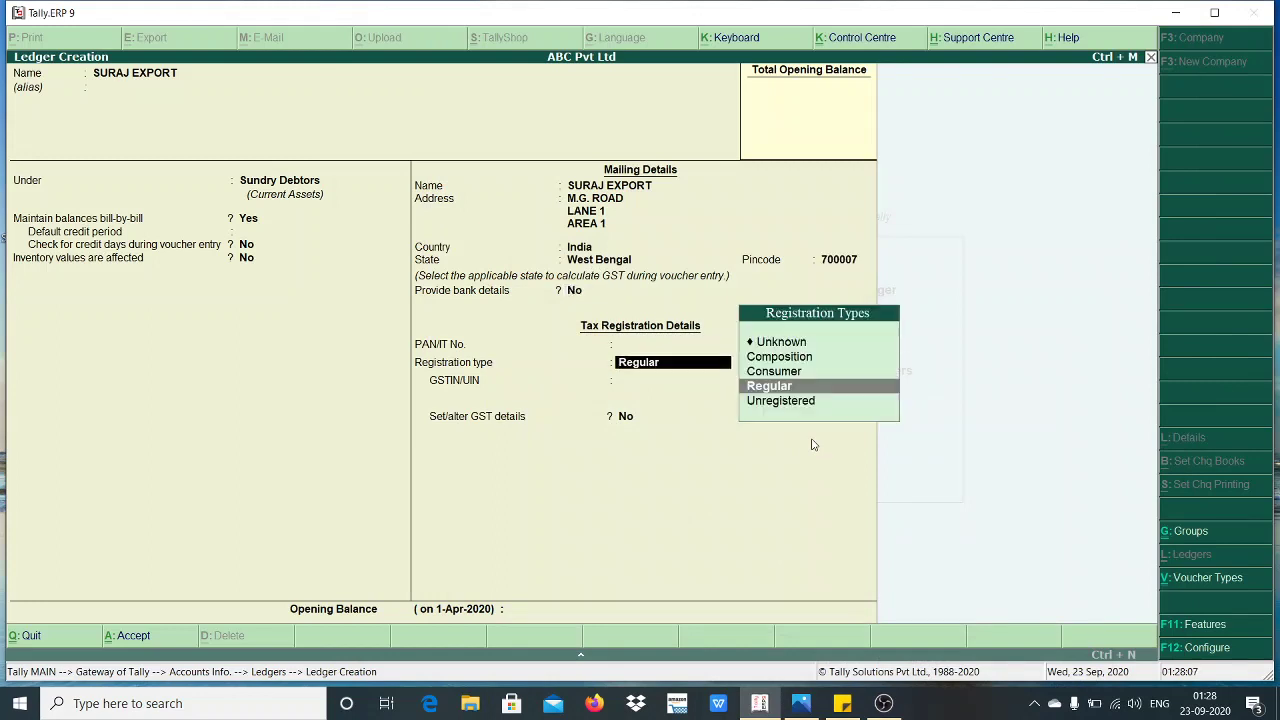
pyautogui.press('Return')
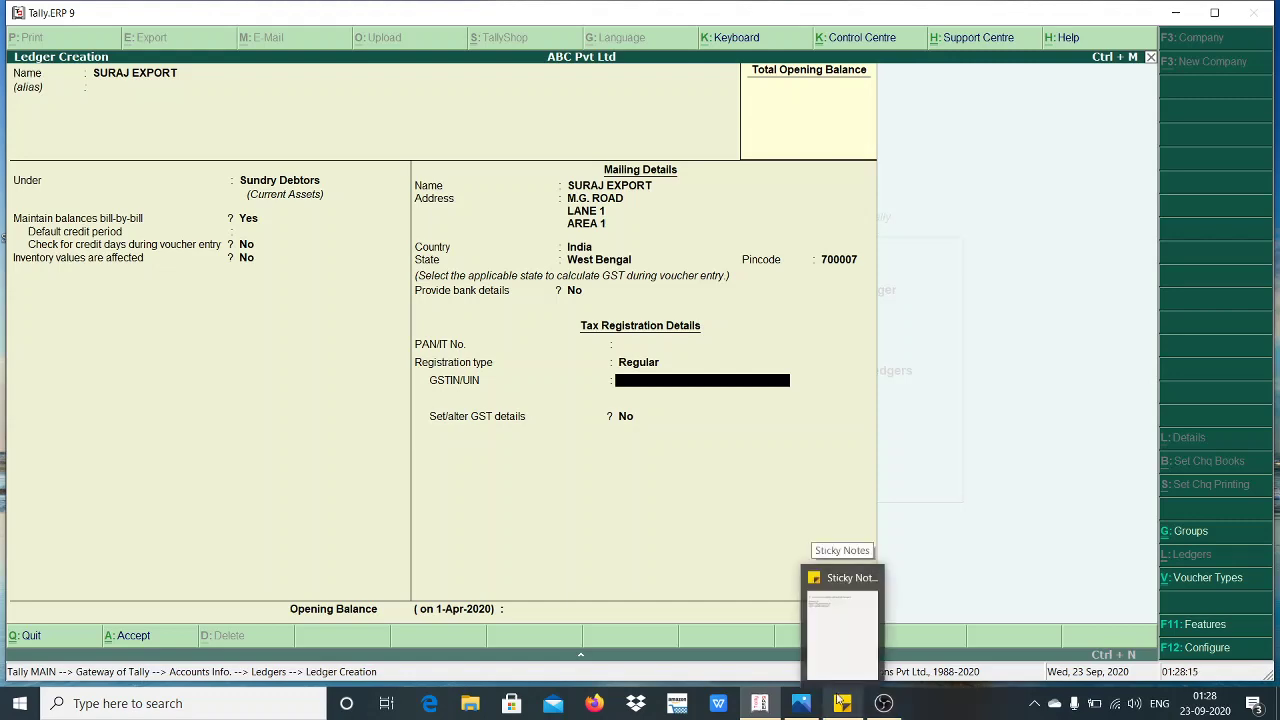
pyautogui.click(834, 660)
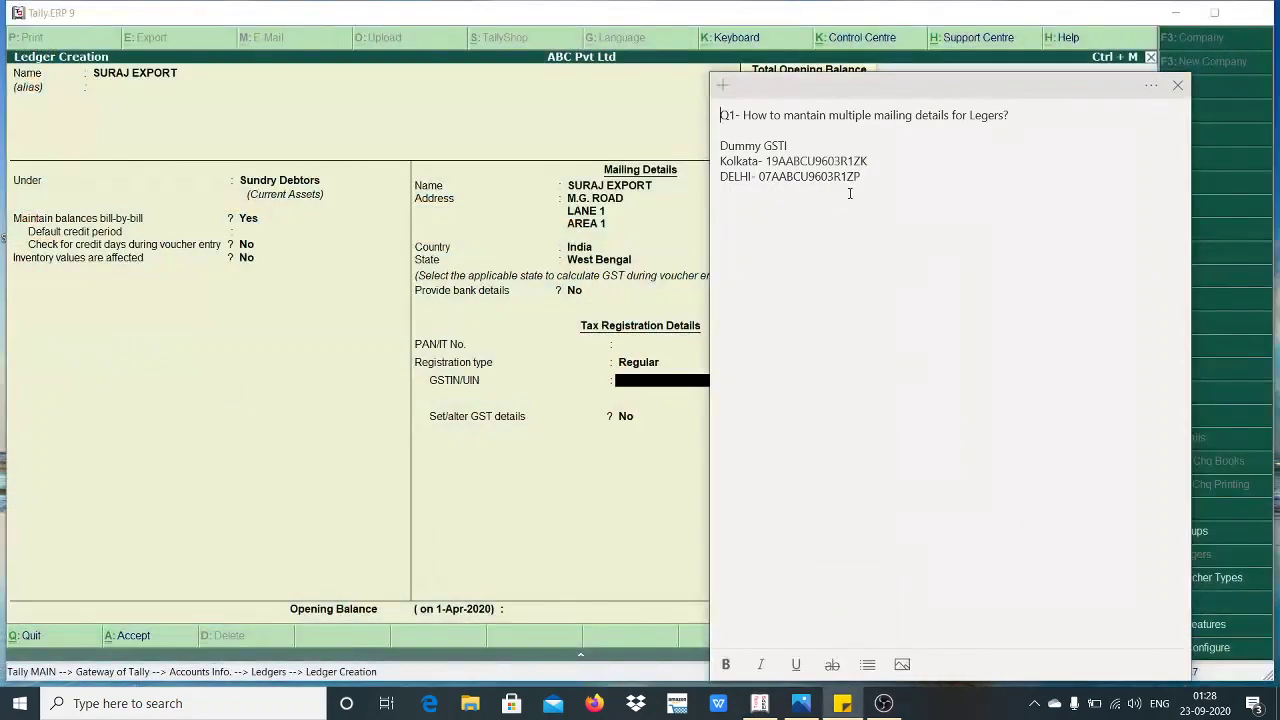
pyautogui.moveTo(873, 160); pyautogui.dragTo(767, 162)
pyautogui.hotkey('ctrl', 'c')
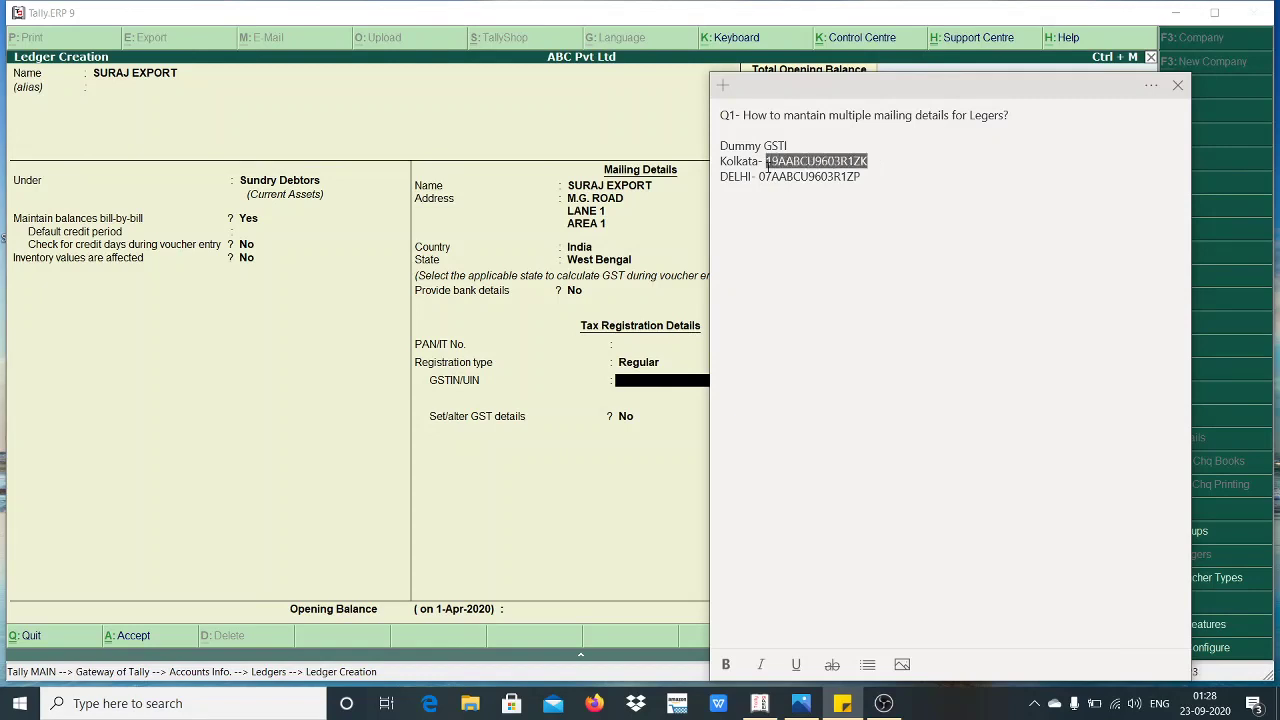
pyautogui.click(653, 385)
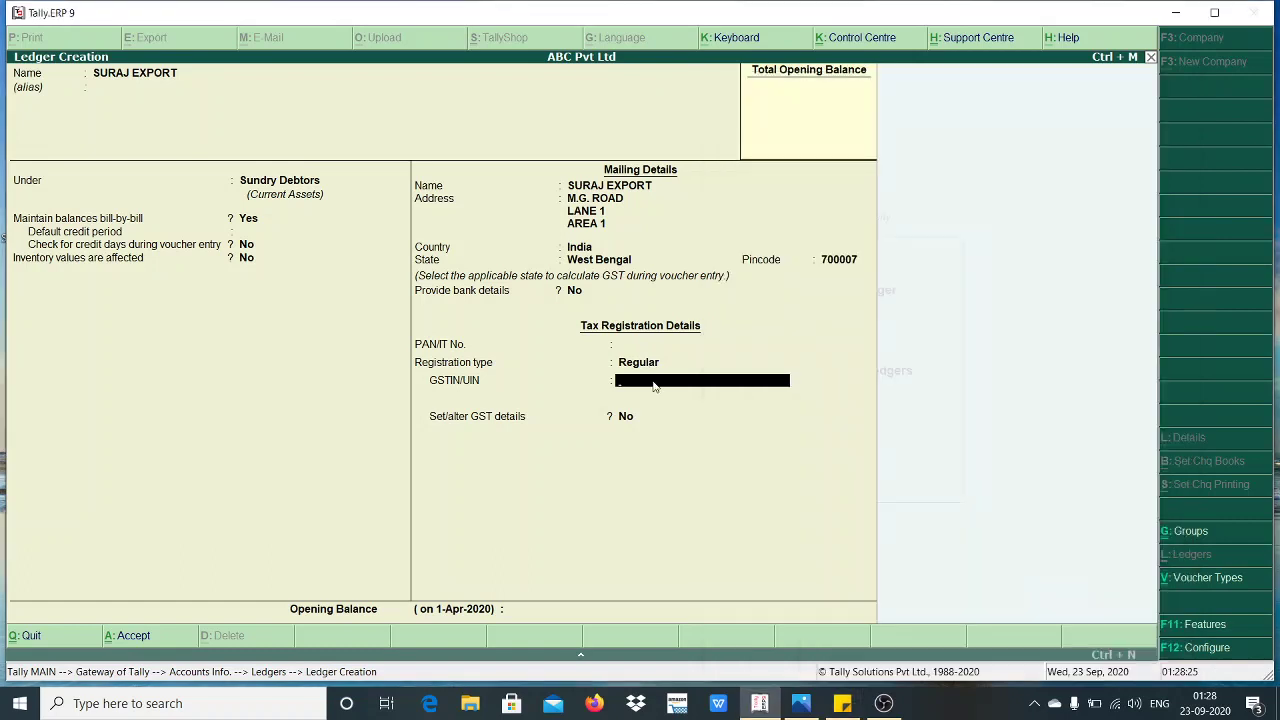
pyautogui.hotkey('ctrl', 'v')
pyautogui.press('Return')
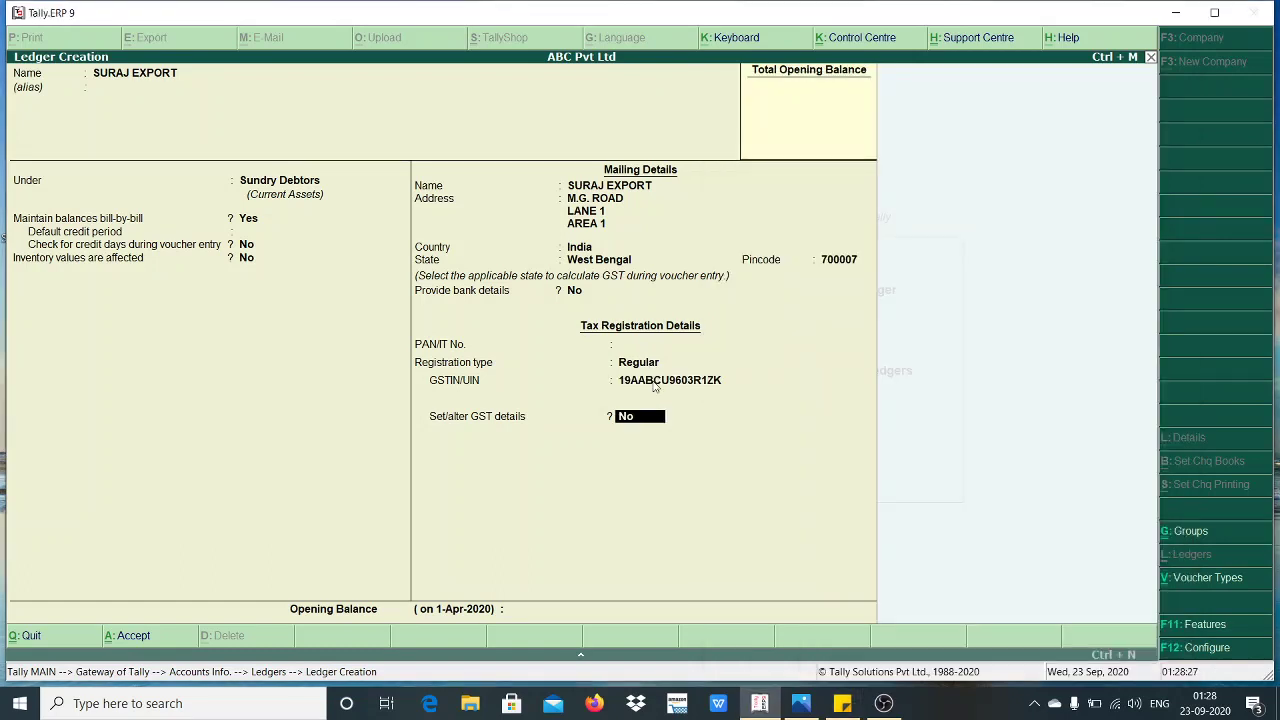
# - Save the SURAJ EXPORT ledger with Set/alter GST details left at No, and close the ledger creation form
pyautogui.press('Return')
pyautogui.press('Return')
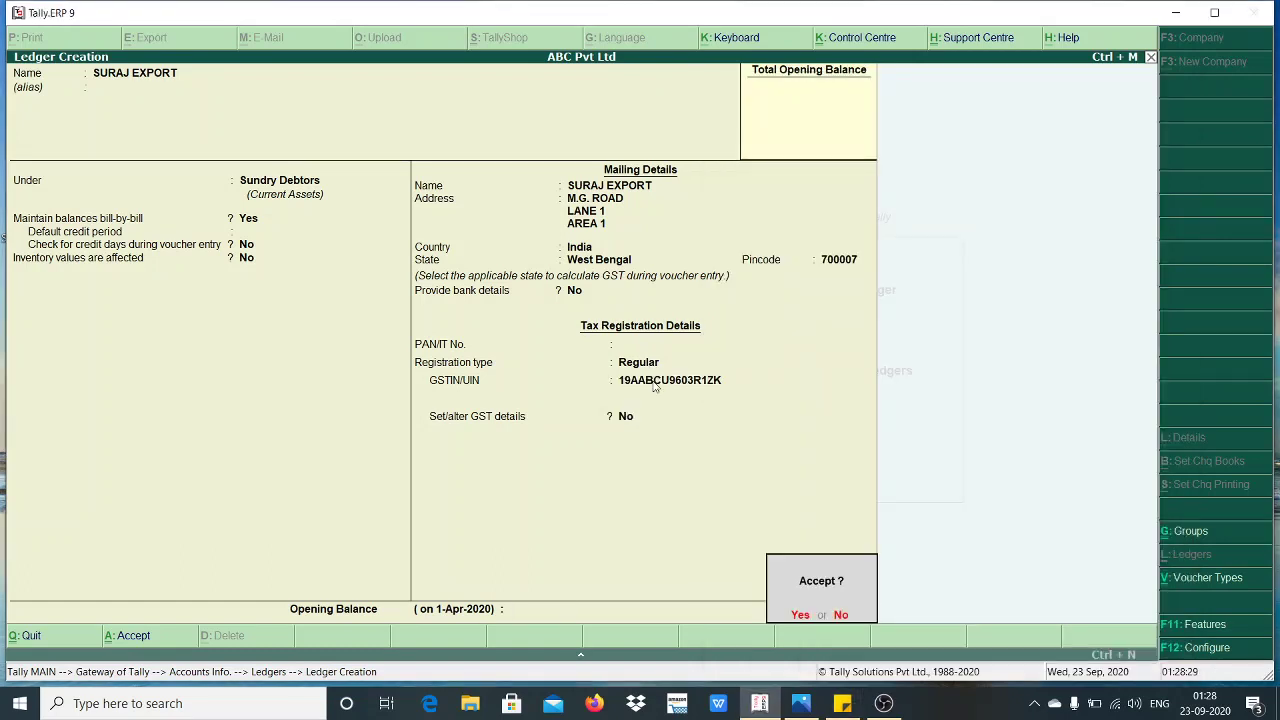
pyautogui.press('Return')
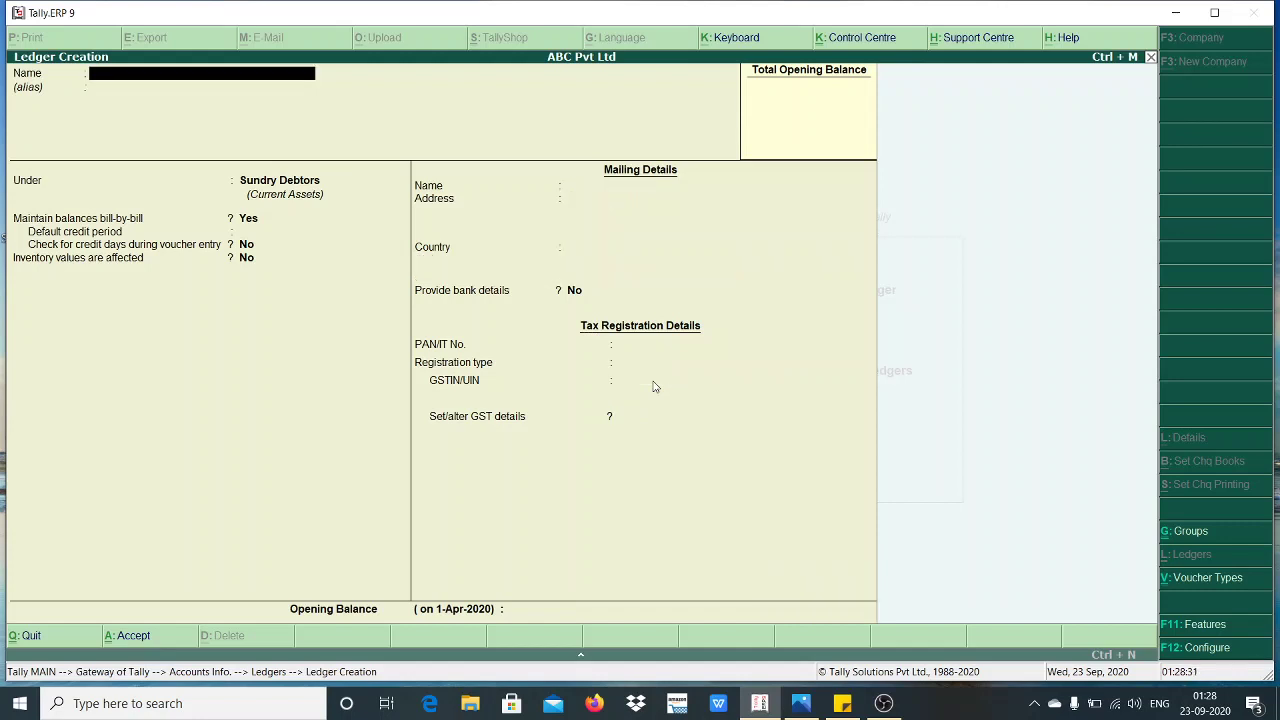
pyautogui.press('Escape')
pyautogui.press('Return')
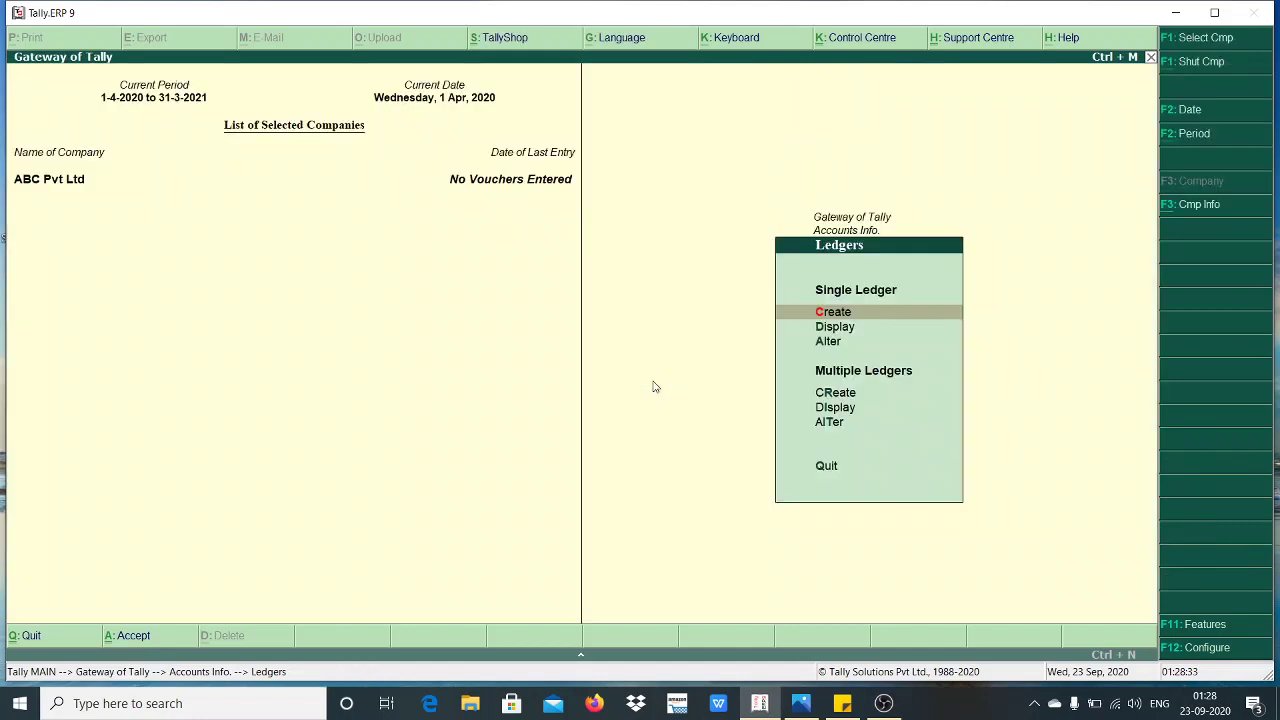
# - Open the SURAJ EXPORT ledger for alteration
pyautogui.press('Down')
pyautogui.press('Down')
pyautogui.press('Return')
pyautogui.press('Down')
pyautogui.press('Down')
pyautogui.press('Down')
pyautogui.press('Down')
pyautogui.press('Down')
pyautogui.press('Down')
pyautogui.press('Down')
pyautogui.press('Down')
pyautogui.press('Down')
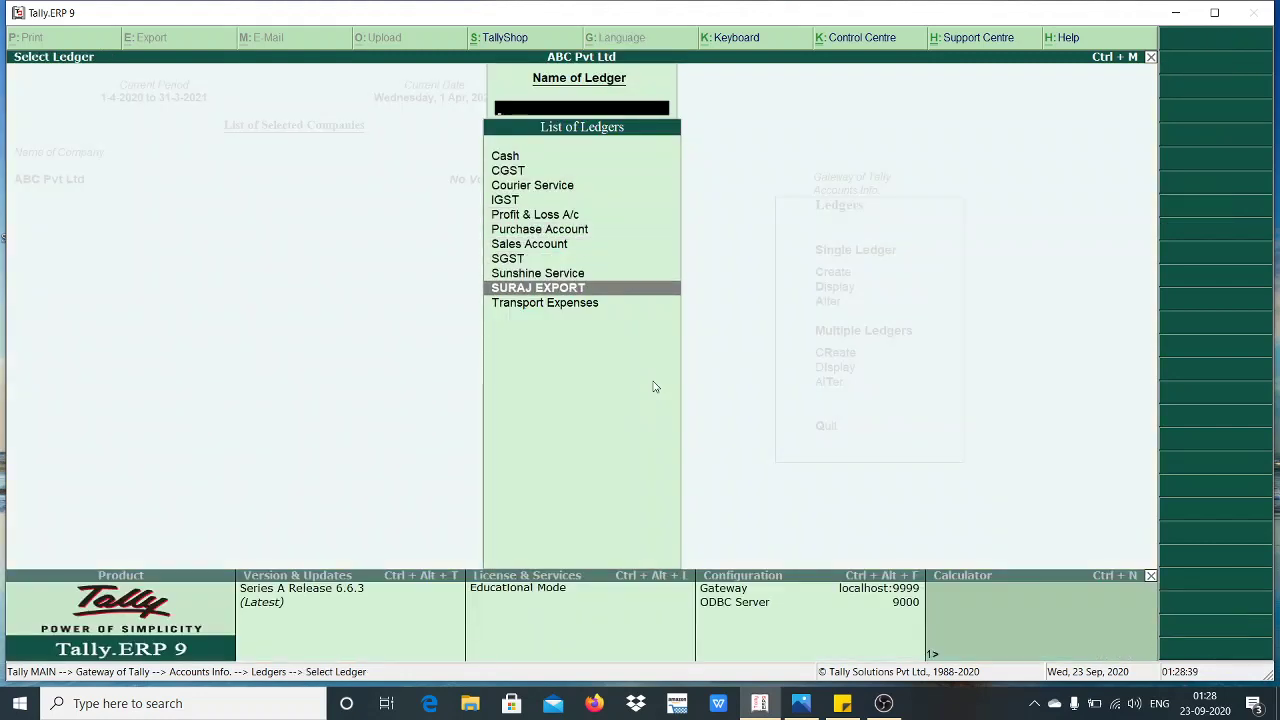
pyautogui.press('Return')
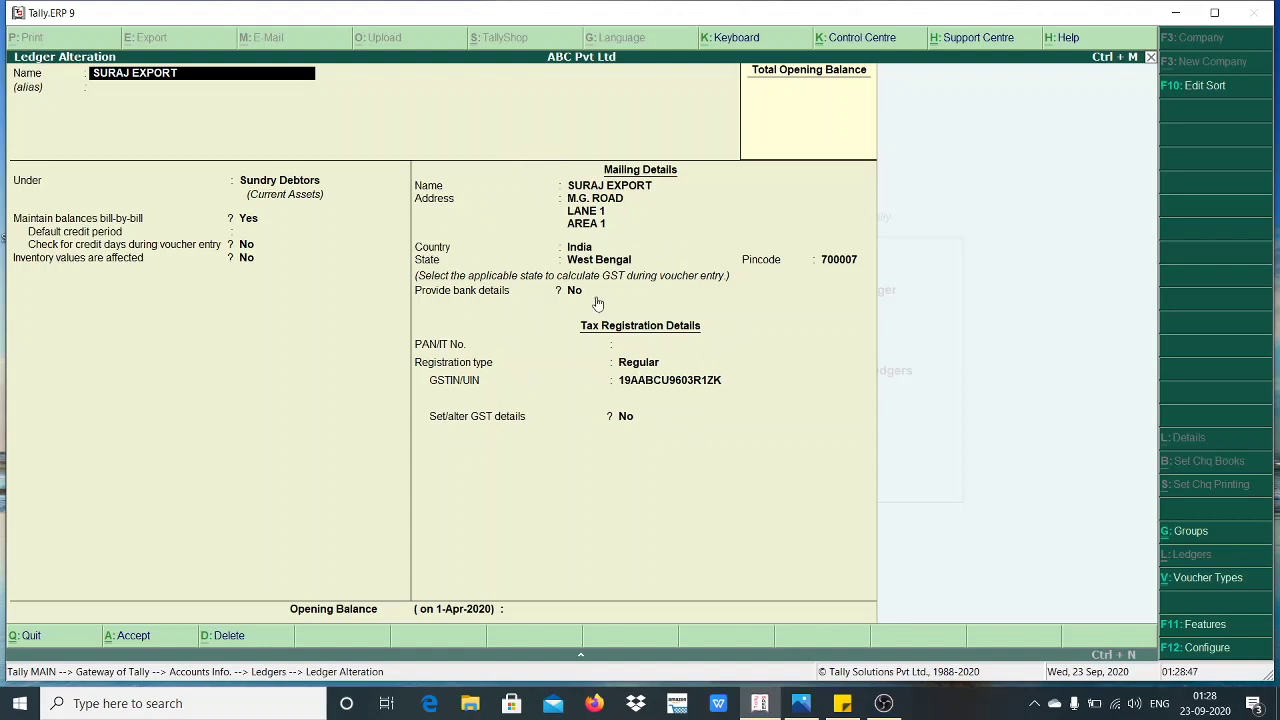
# - Set Provide multiple addresses to Yes in the ledger configuration and save it
pyautogui.click(1218, 651)
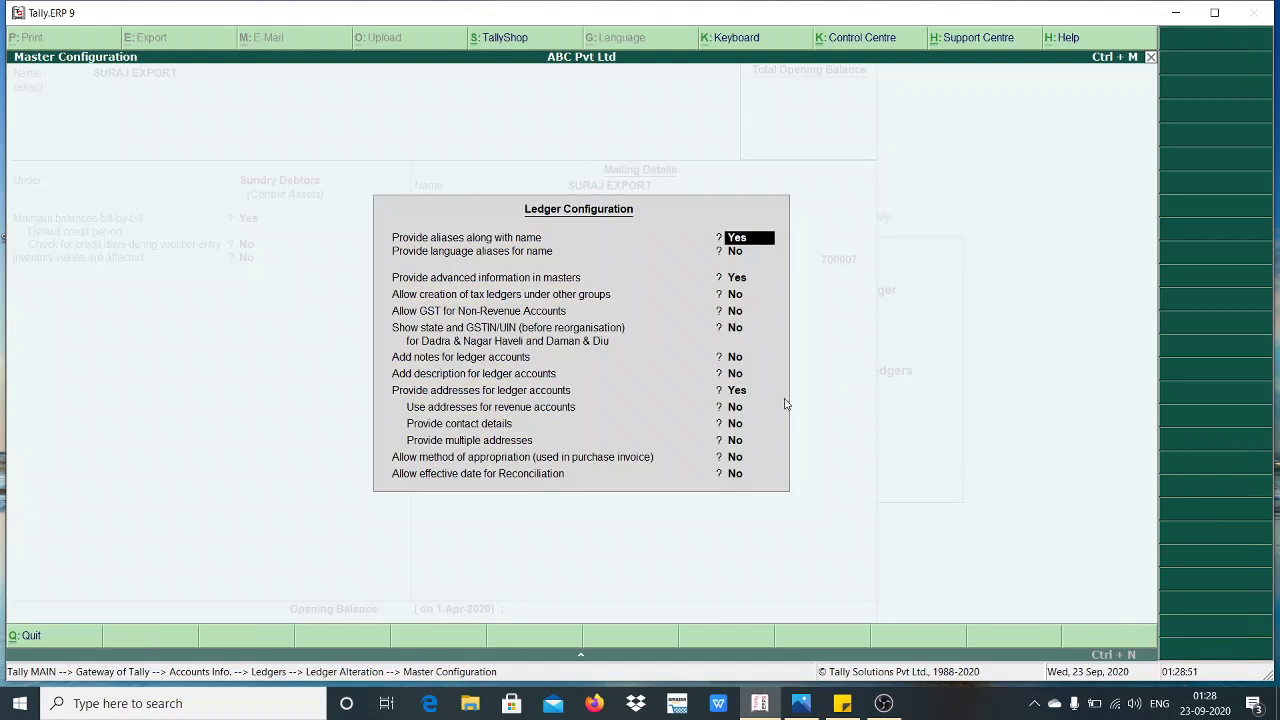
pyautogui.click(735, 442)
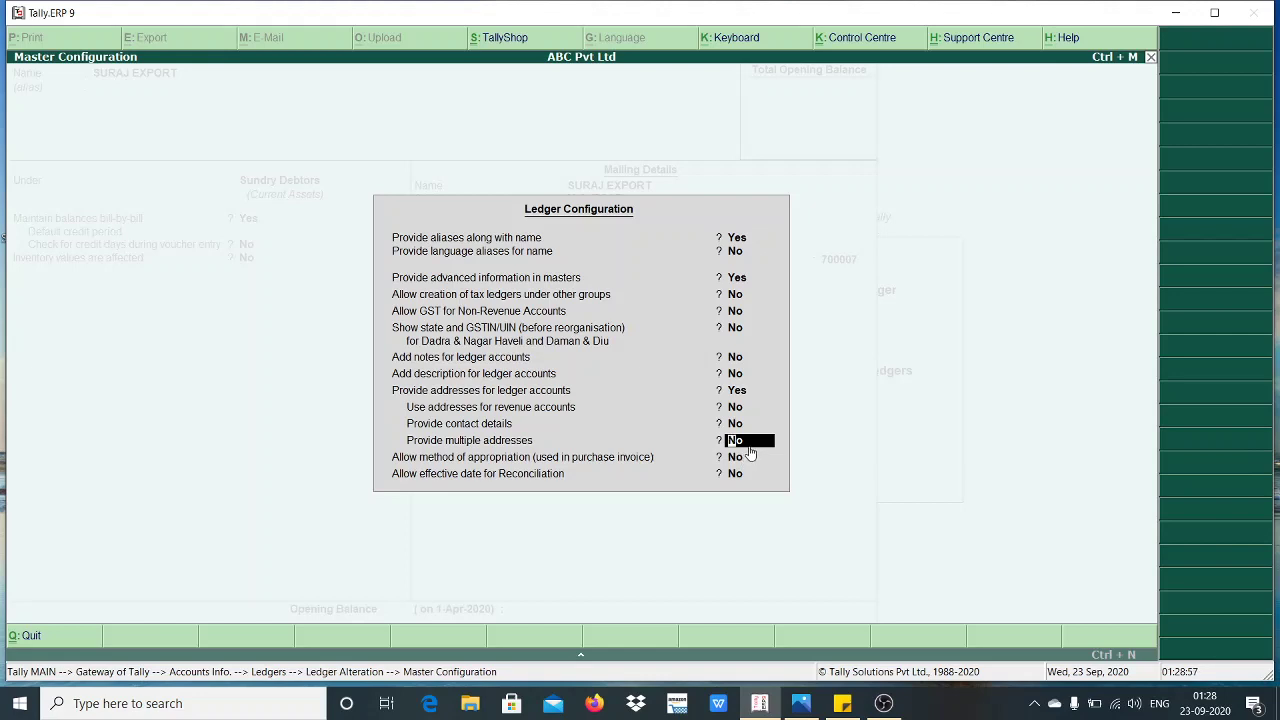
pyautogui.press('y')
pyautogui.hotkey('ctrl', 'a')
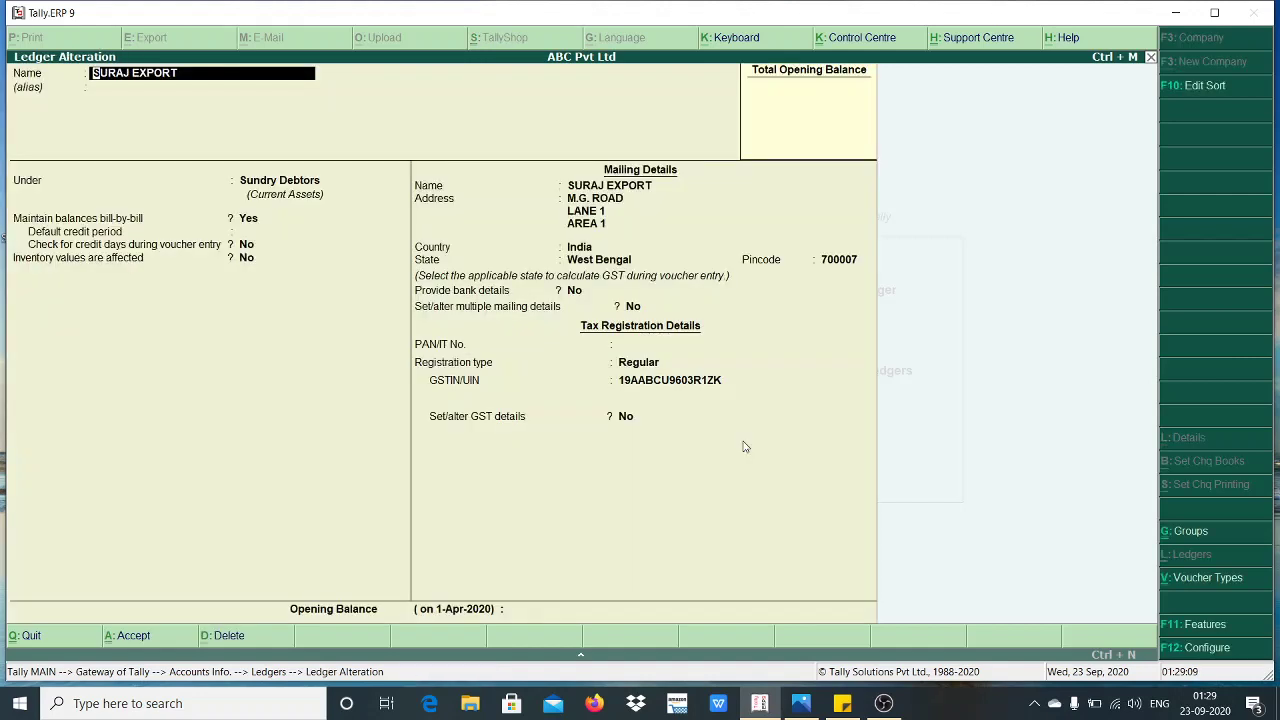
# - Set Set/alter multiple mailing details to Yes for SURAJ EXPORT to open its address types
pyautogui.click(634, 306)
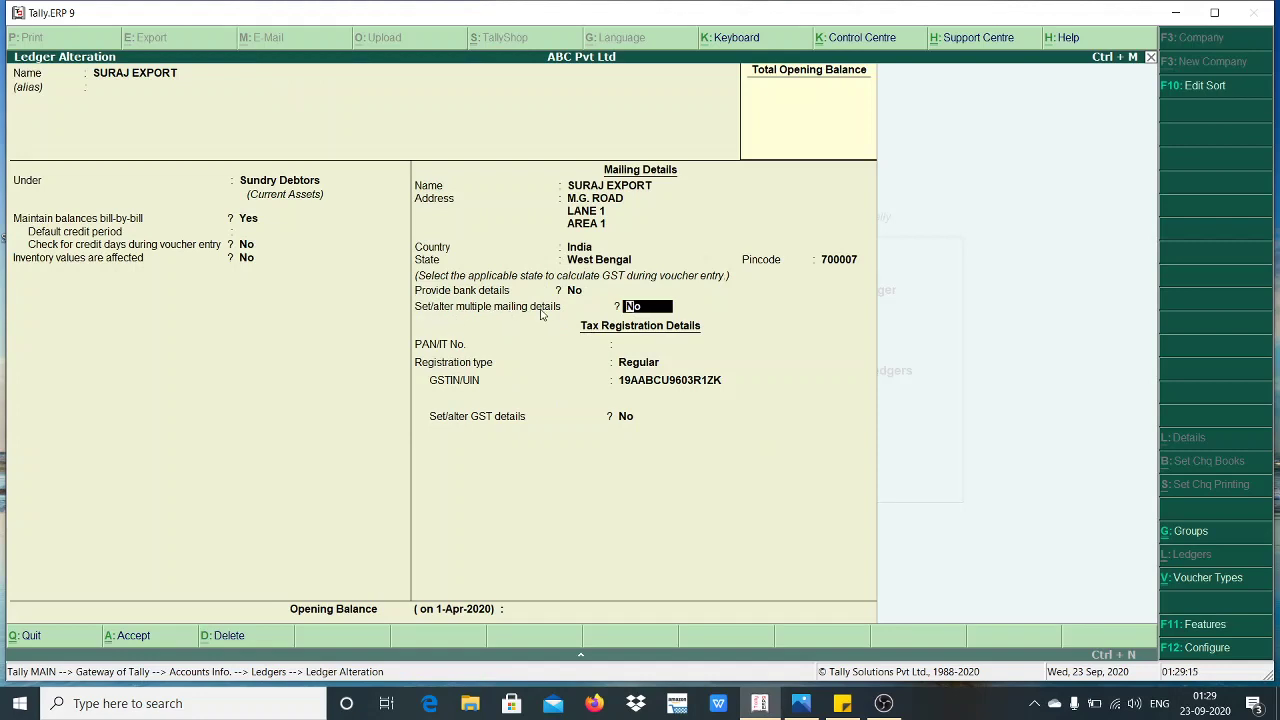
pyautogui.click(628, 311)
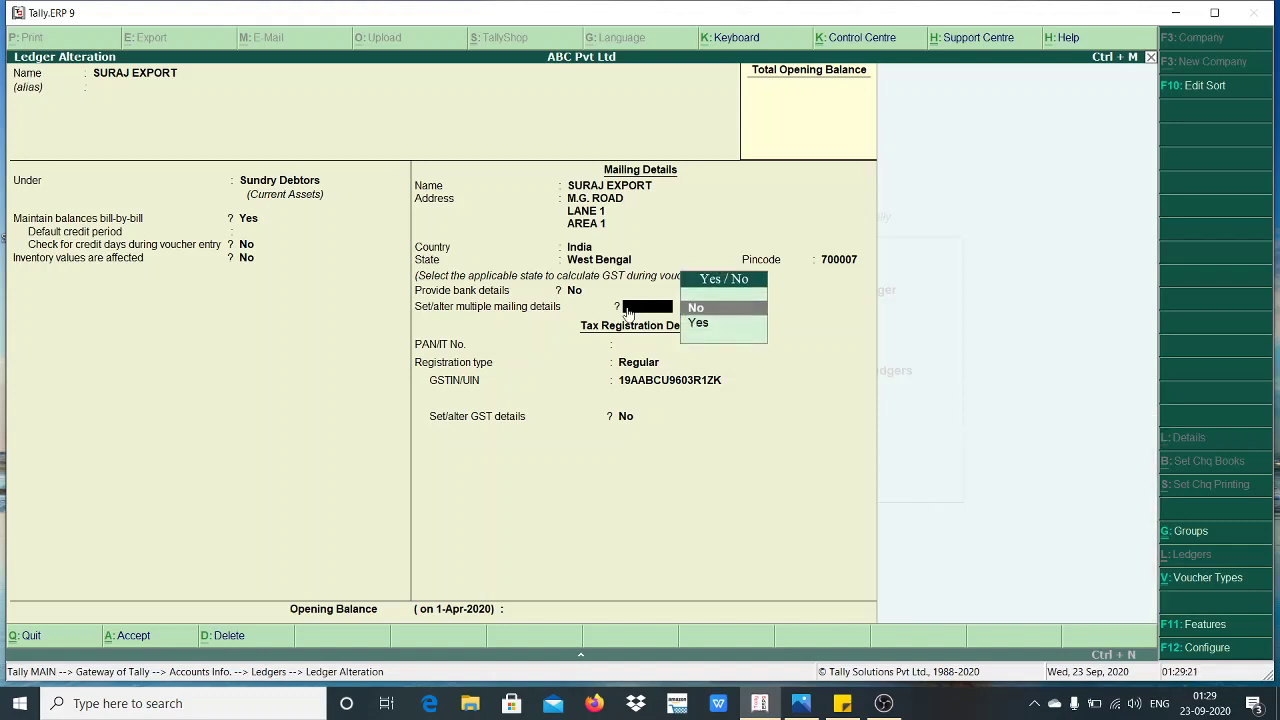
pyautogui.press('y')
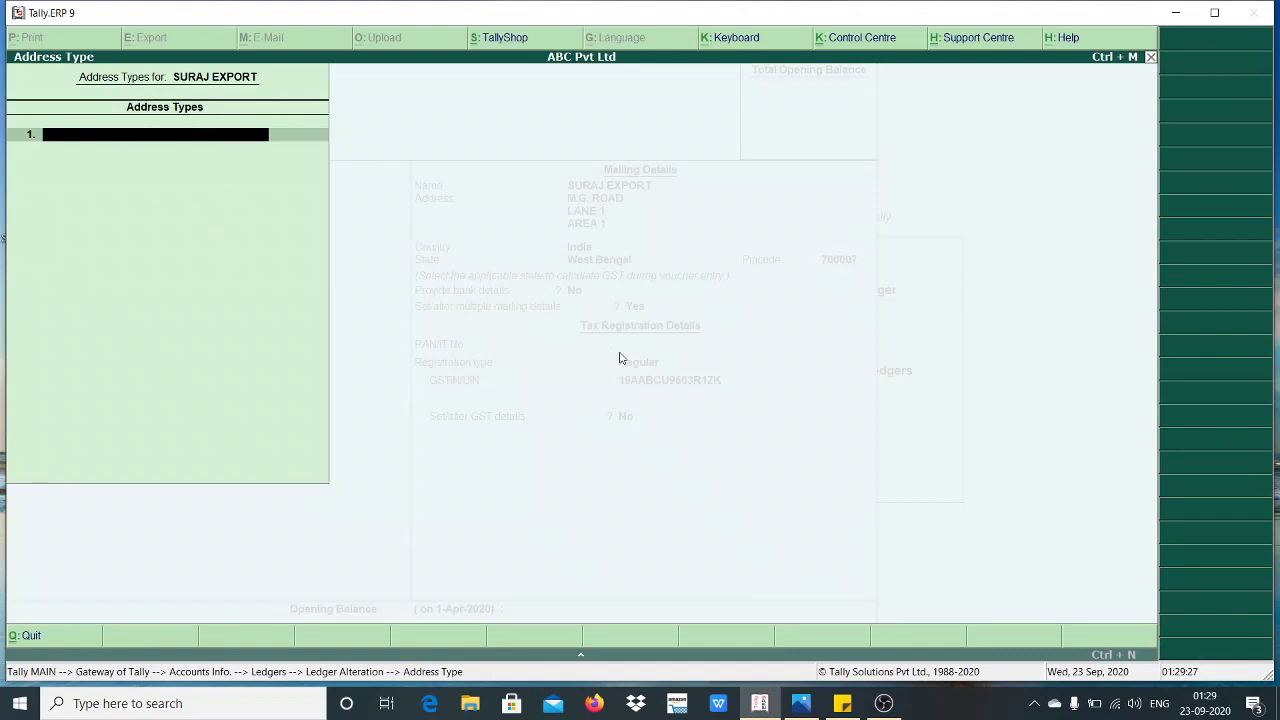
# - Check the Kolkata and Delhi branch office addresses in the Photos reference image, and leave the address types list
pyautogui.click(812, 703)
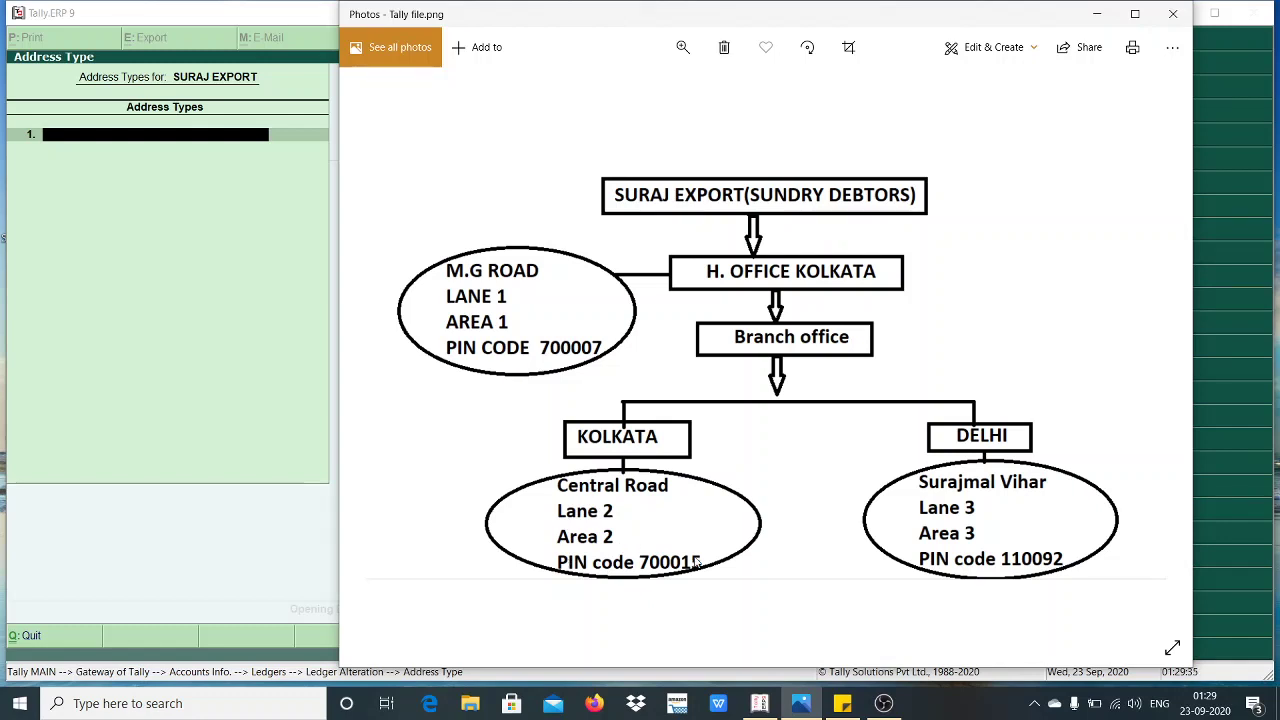
pyautogui.click(143, 275)
pyautogui.press('Escape')
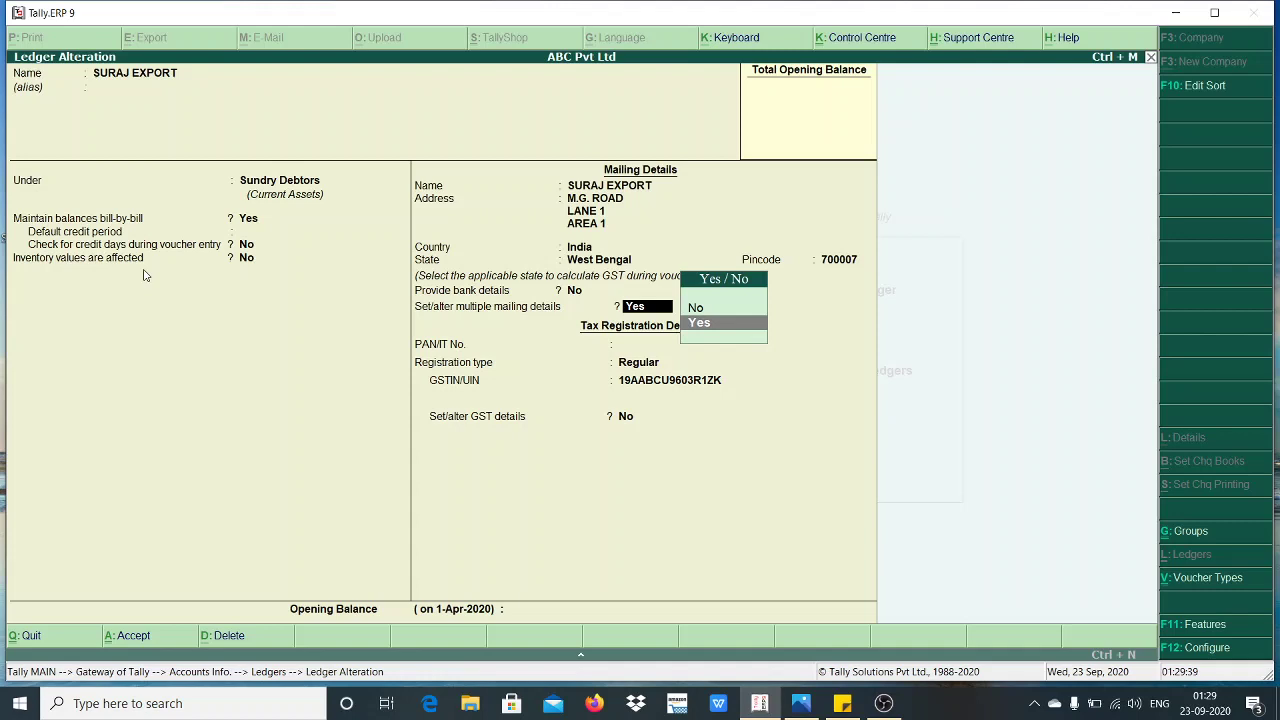
pyautogui.press('Return')
pyautogui.press('Escape')
pyautogui.press('Up')
pyautogui.press('Return')
pyautogui.press('Return')
pyautogui.press('Return')
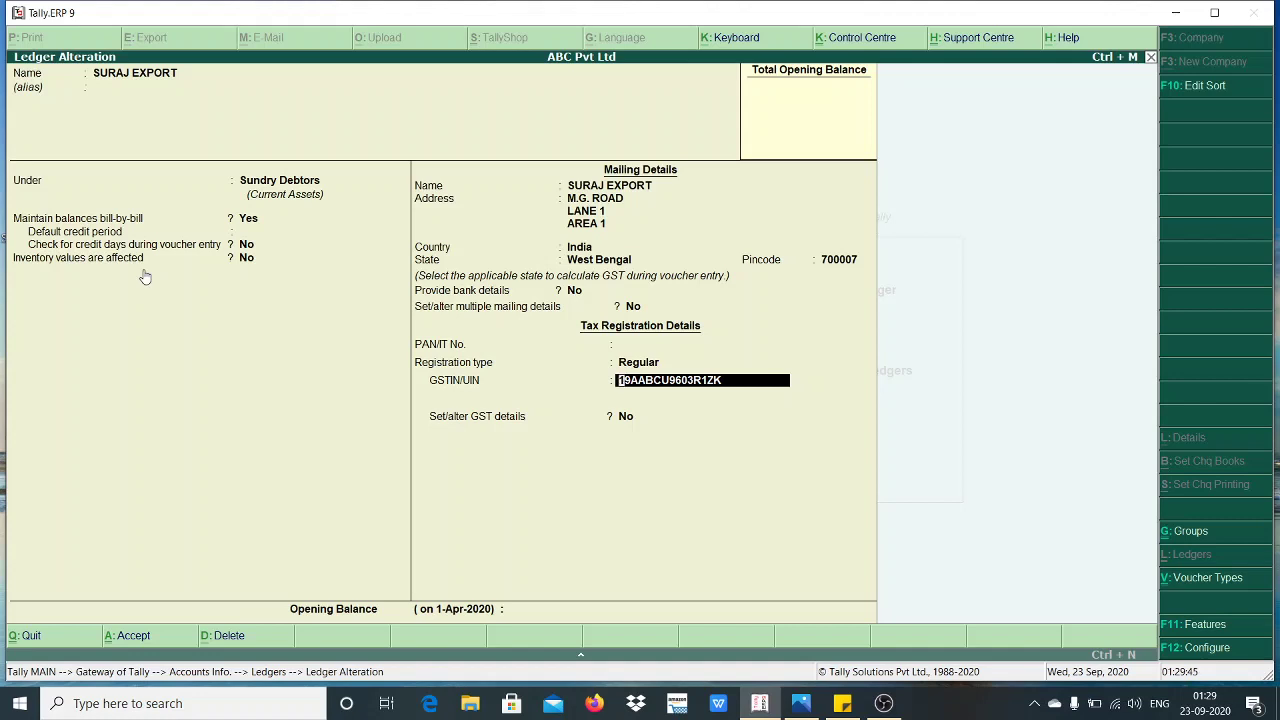
pyautogui.press('Return')
# - Set Set/alter multiple mailing details to Yes for SURAJ EXPORT and add an address type named CENTRAL
pyautogui.press('Up')
pyautogui.press('Up')
pyautogui.press('Up')
pyautogui.press('Up')
pyautogui.write('Y')
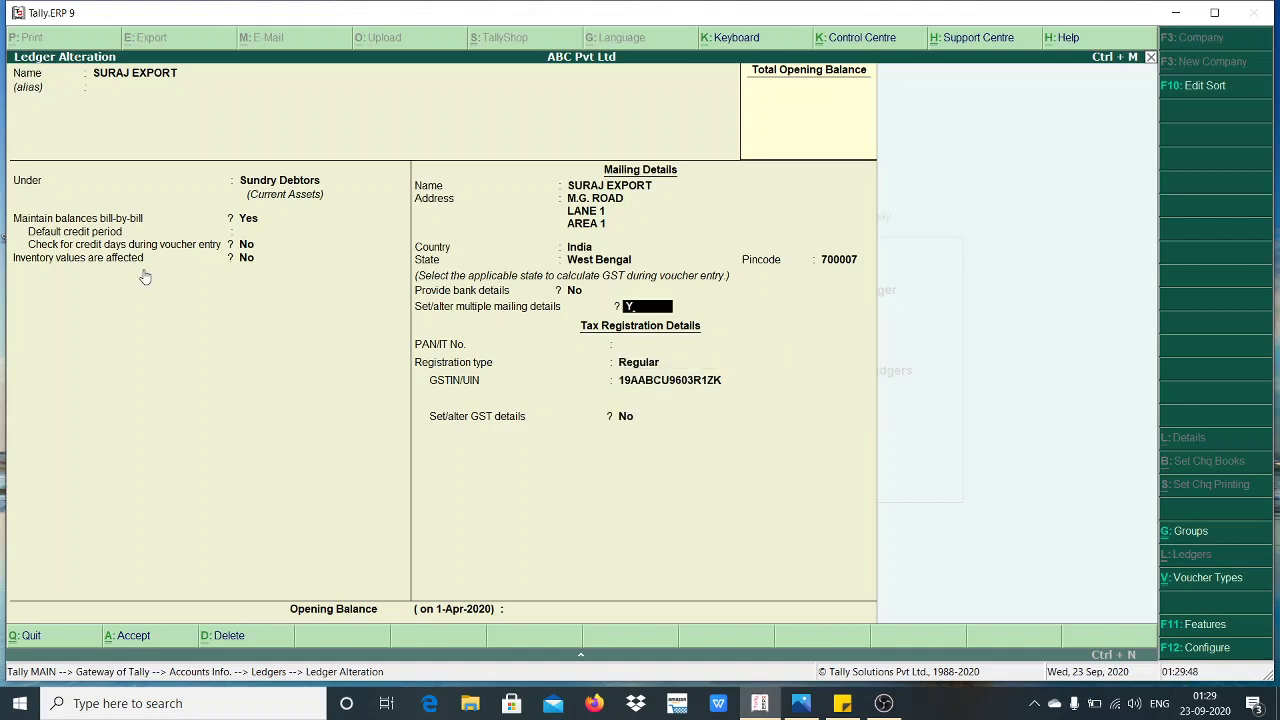
pyautogui.press('Return')
pyautogui.write('CENTRAL')
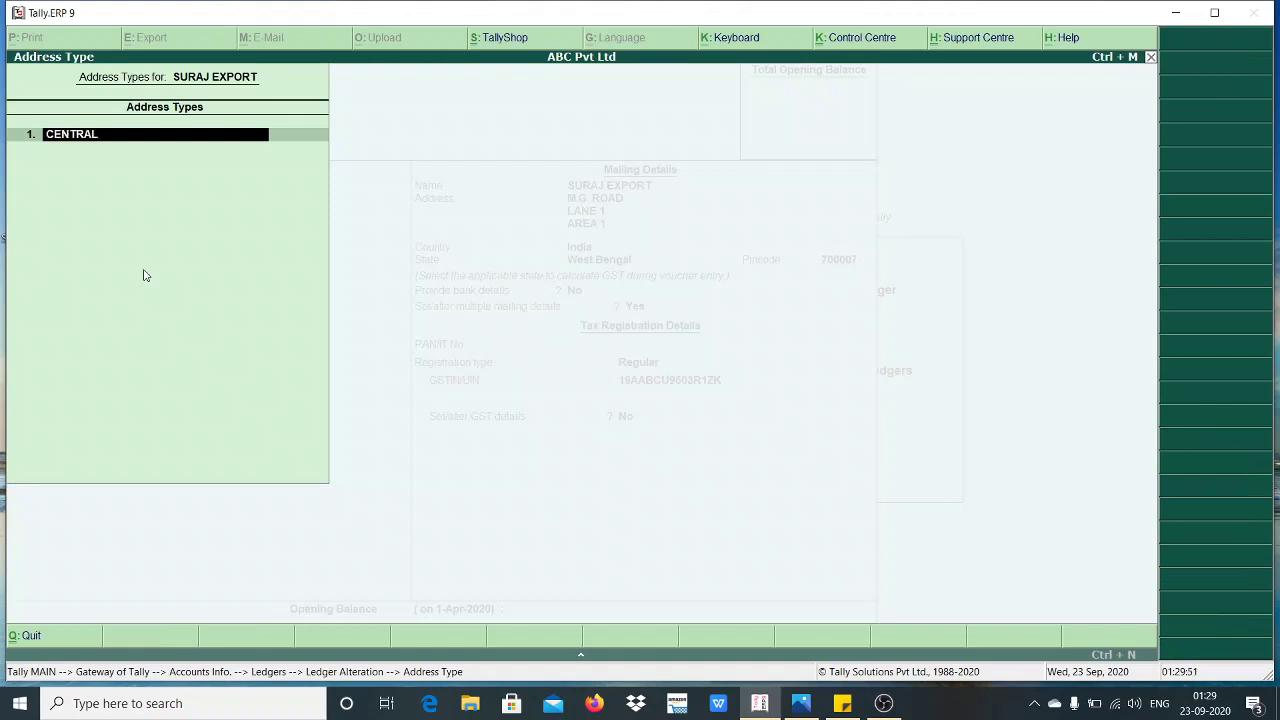
pyautogui.press('Return')
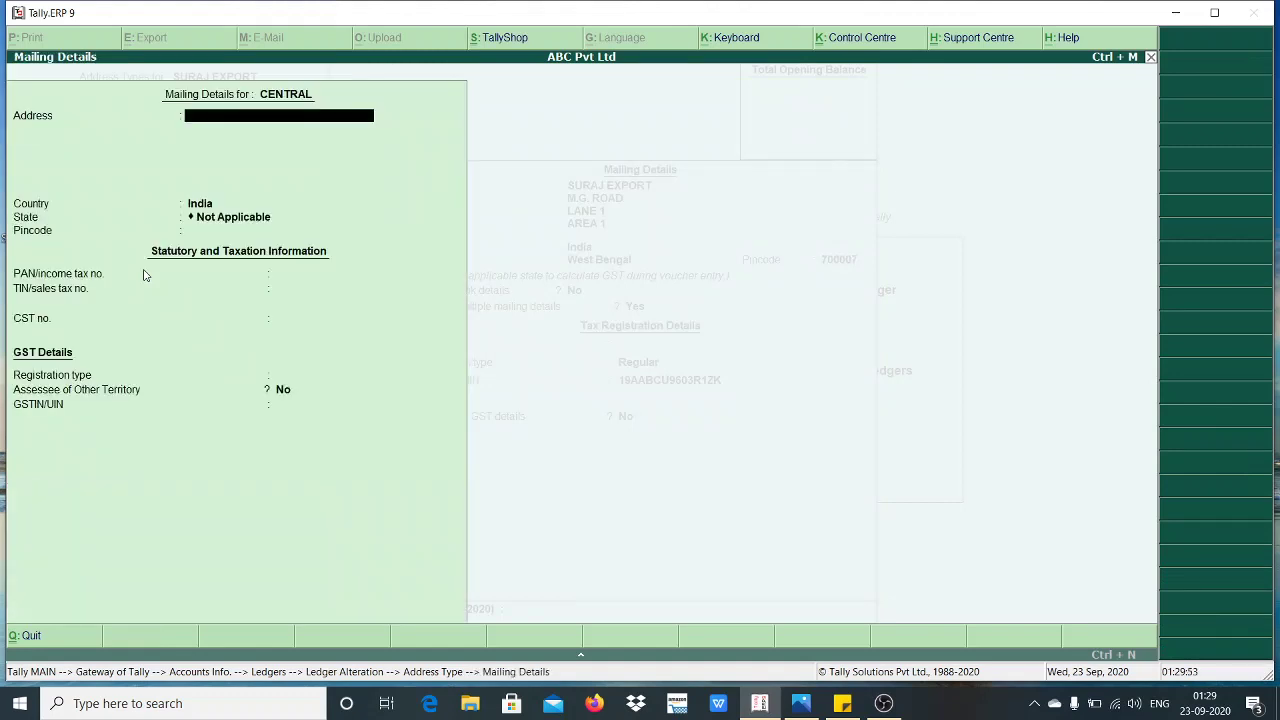
# - Enter the Kolkata branch's three address lines for CENTRAL, keeping India as country and setting the state to West Bengal
pyautogui.write('CENTRAL ROAD')
pyautogui.press('Return')
pyautogui.write('LANE 2')
pyautogui.press('Return')
pyautogui.write('AREA')
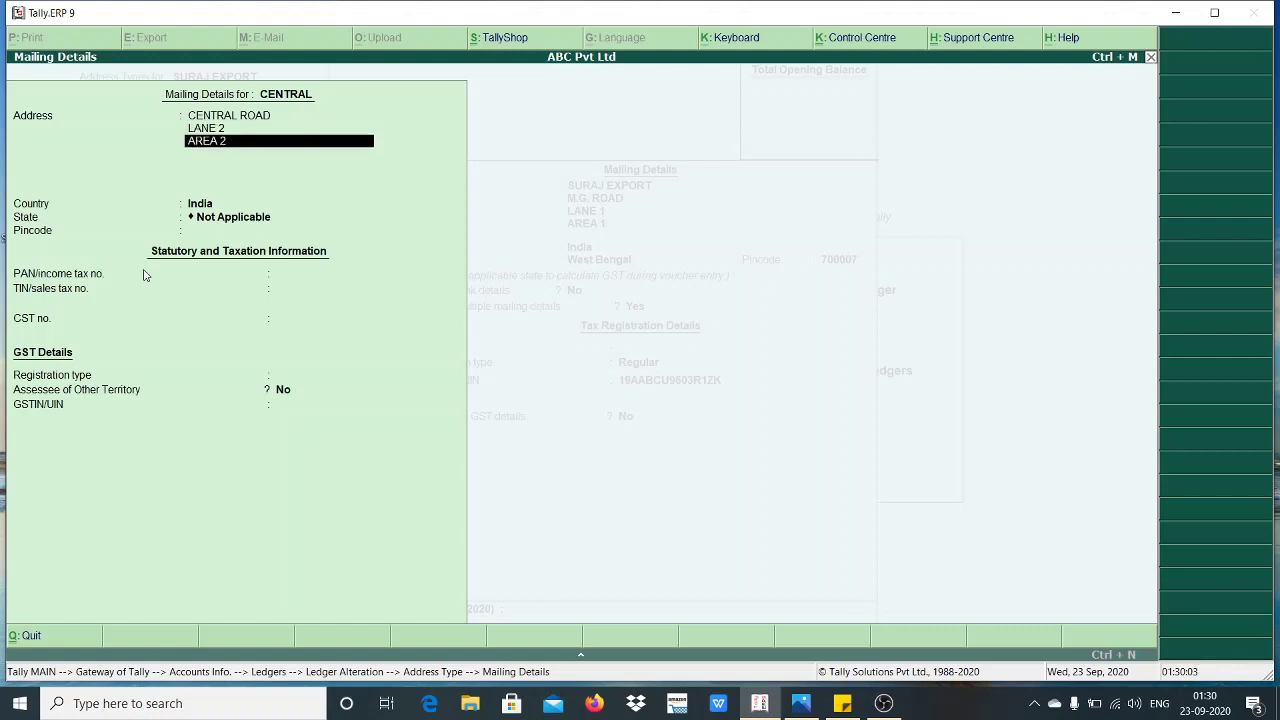
pyautogui.press('Return')
pyautogui.press('Return')
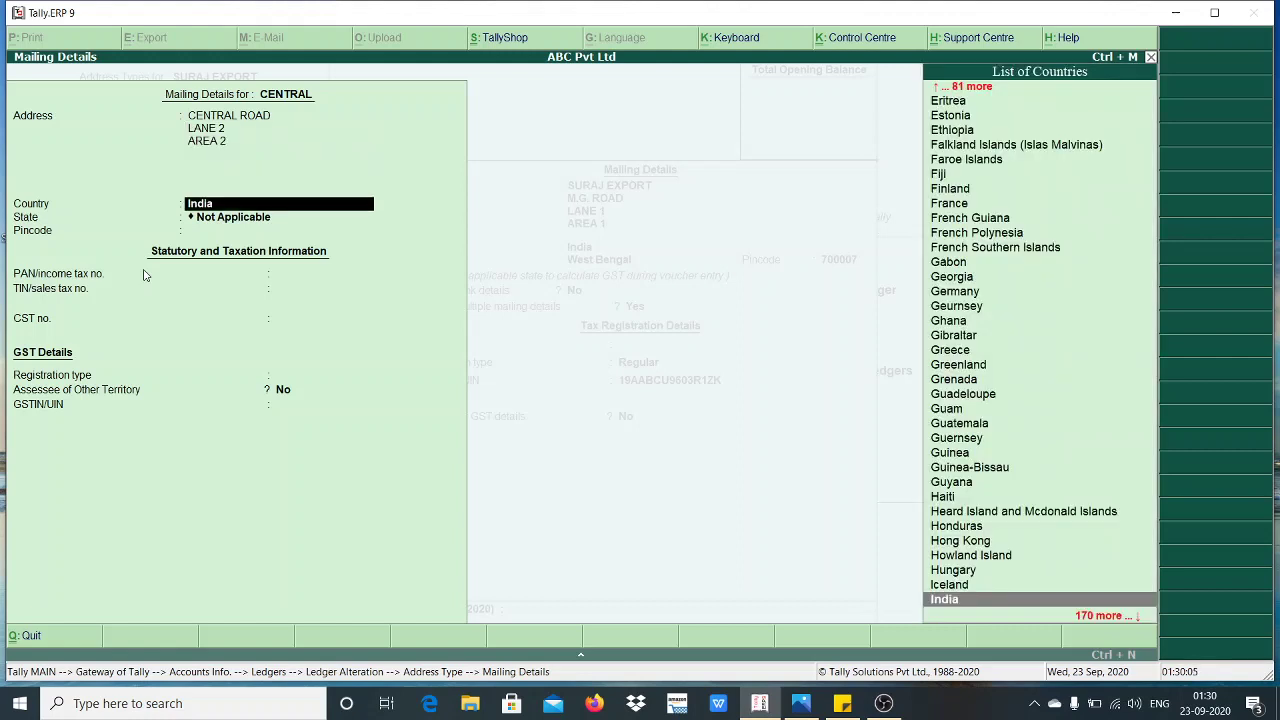
pyautogui.press('Return')
pyautogui.write('W')
pyautogui.press('Return')
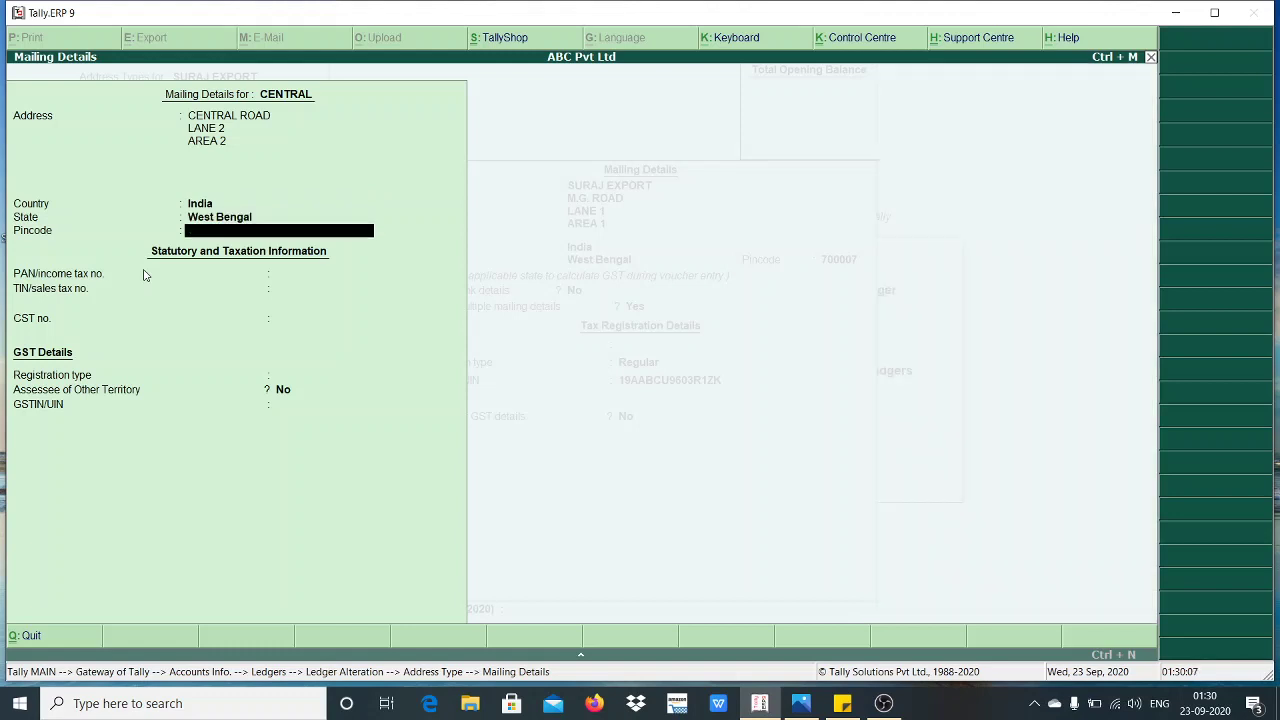
# - Set CENTRAL's GST registration type to Regular, paste the Kolkata GSTIN, and accept its mailing details with the pincode left blank
pyautogui.press('Return')
pyautogui.press('Return')
pyautogui.press('Return')
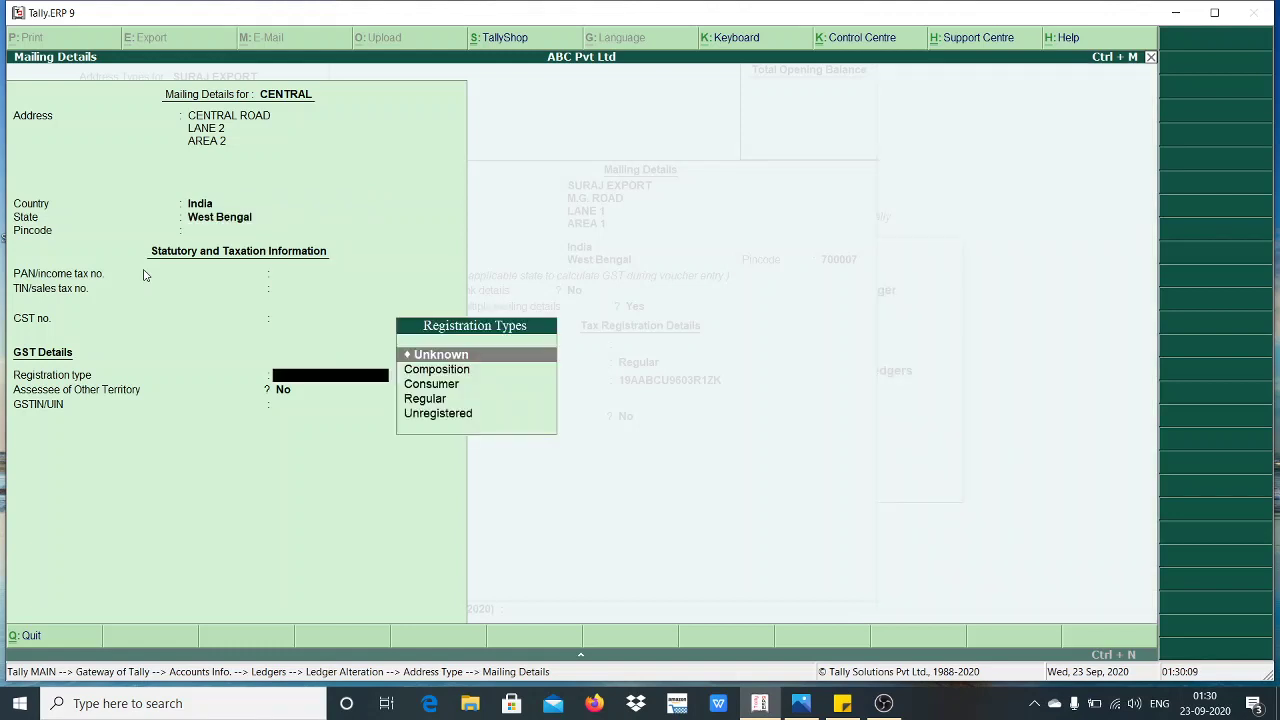
pyautogui.press('Down')
pyautogui.press('Down')
pyautogui.press('Down')
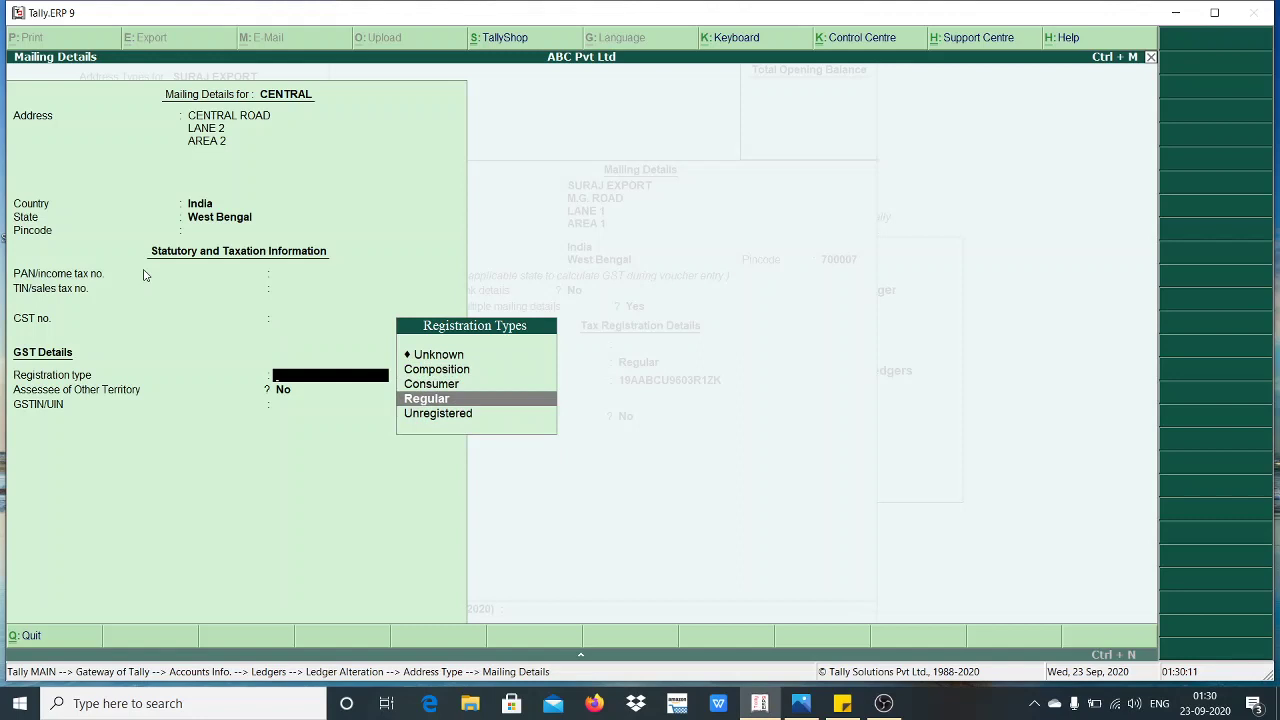
pyautogui.press('Return')
pyautogui.press('Return')
pyautogui.hotkey('ctrl', 'alt', 'v')
pyautogui.press('Return')
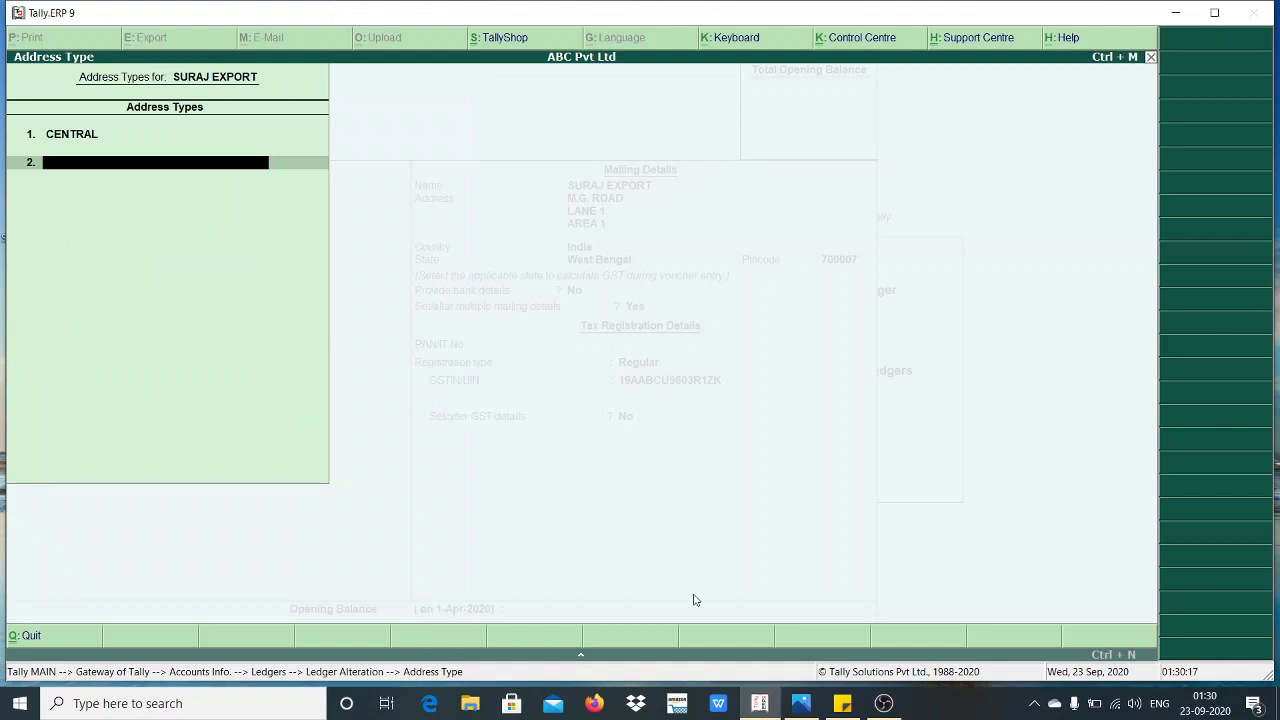
# - Check the Delhi branch in the Photos reference image, and add a second address type named DELHI in Tally
pyautogui.click(801, 703)
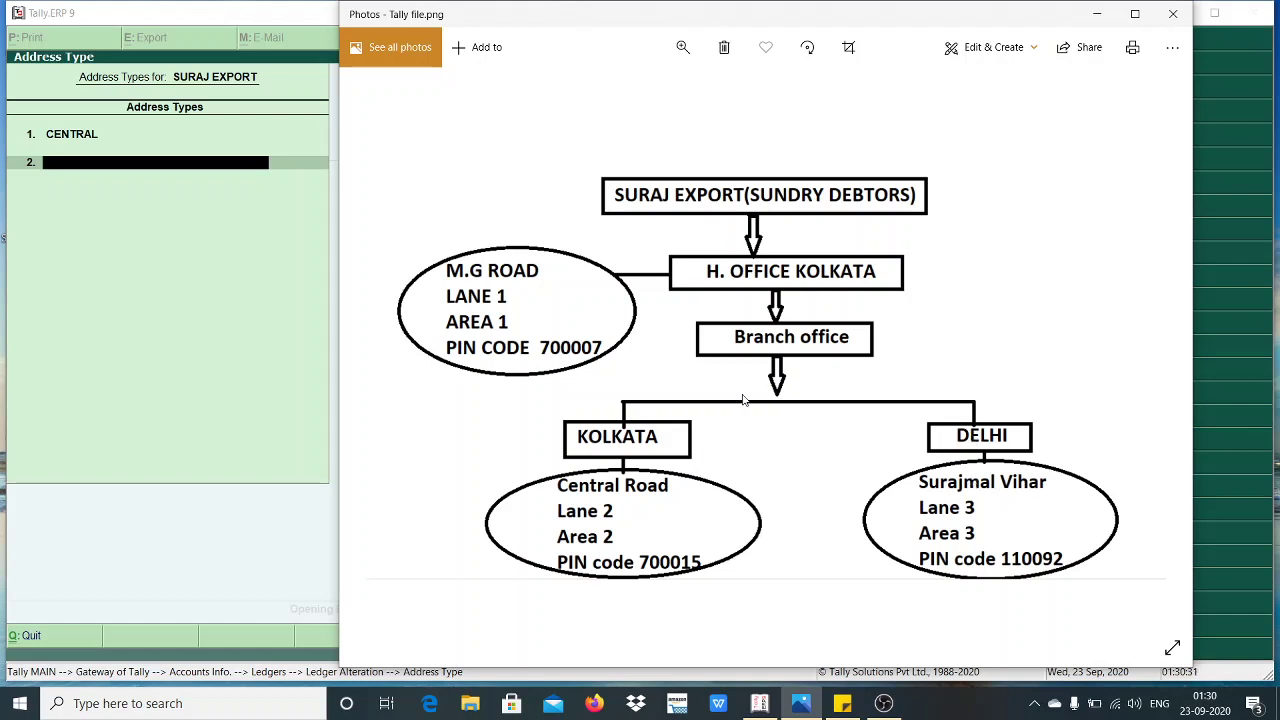
pyautogui.click(160, 170)
pyautogui.write('D')
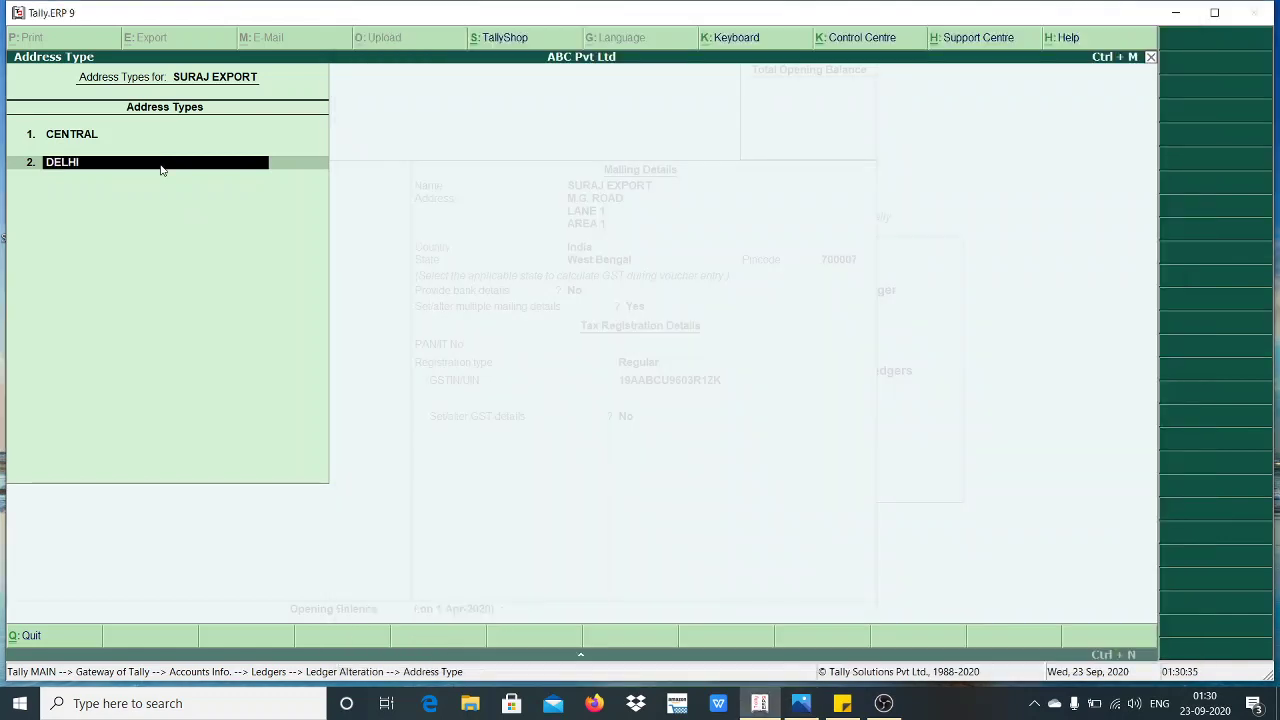
pyautogui.write('ELHI')
pyautogui.press('Return')
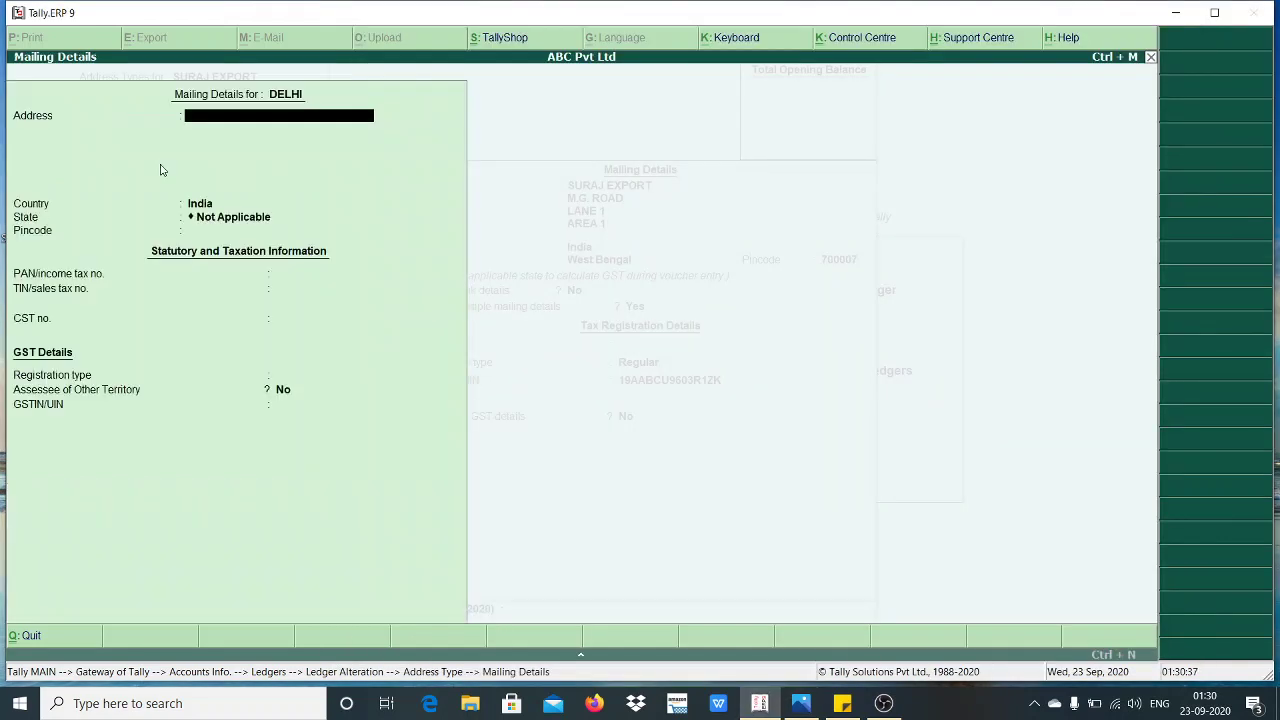
# - Enter the Delhi branch's three address lines for DELHI, keeping India as country and setting the state to Delhi
pyautogui.write('SURAJMAL VIHAR')
pyautogui.press('Return')
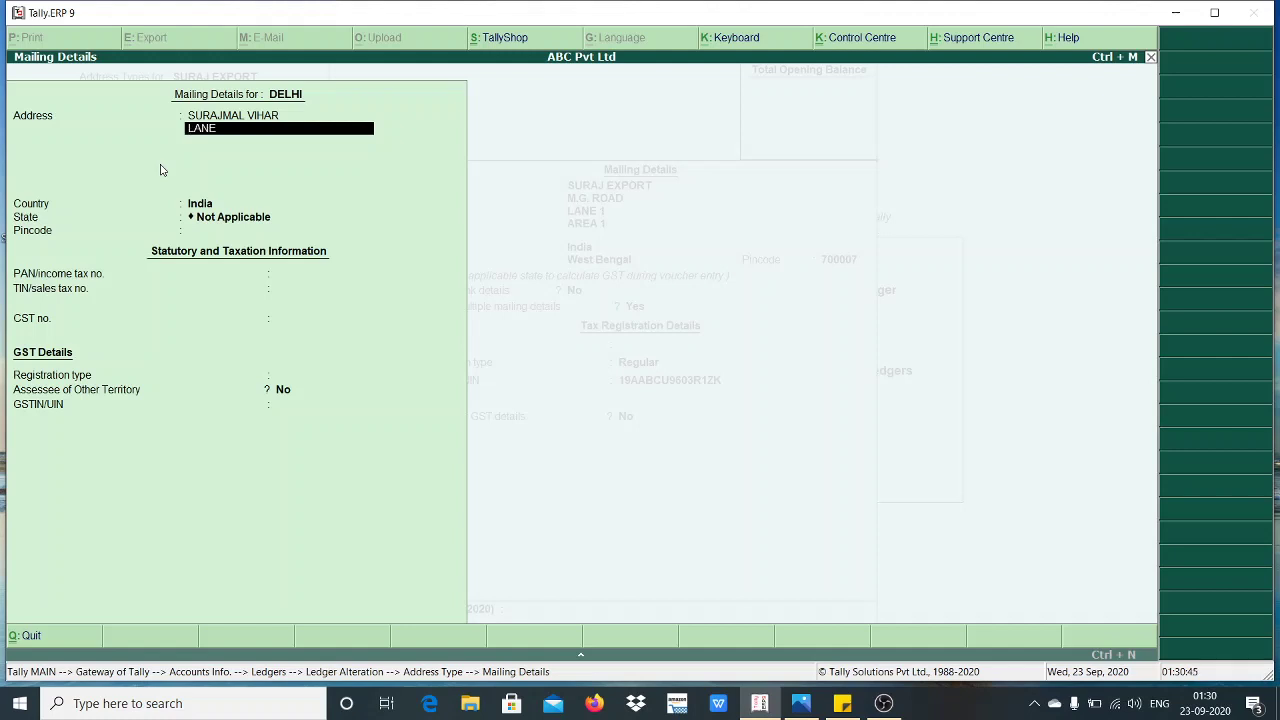
pyautogui.press('Return')
pyautogui.write('AREA')
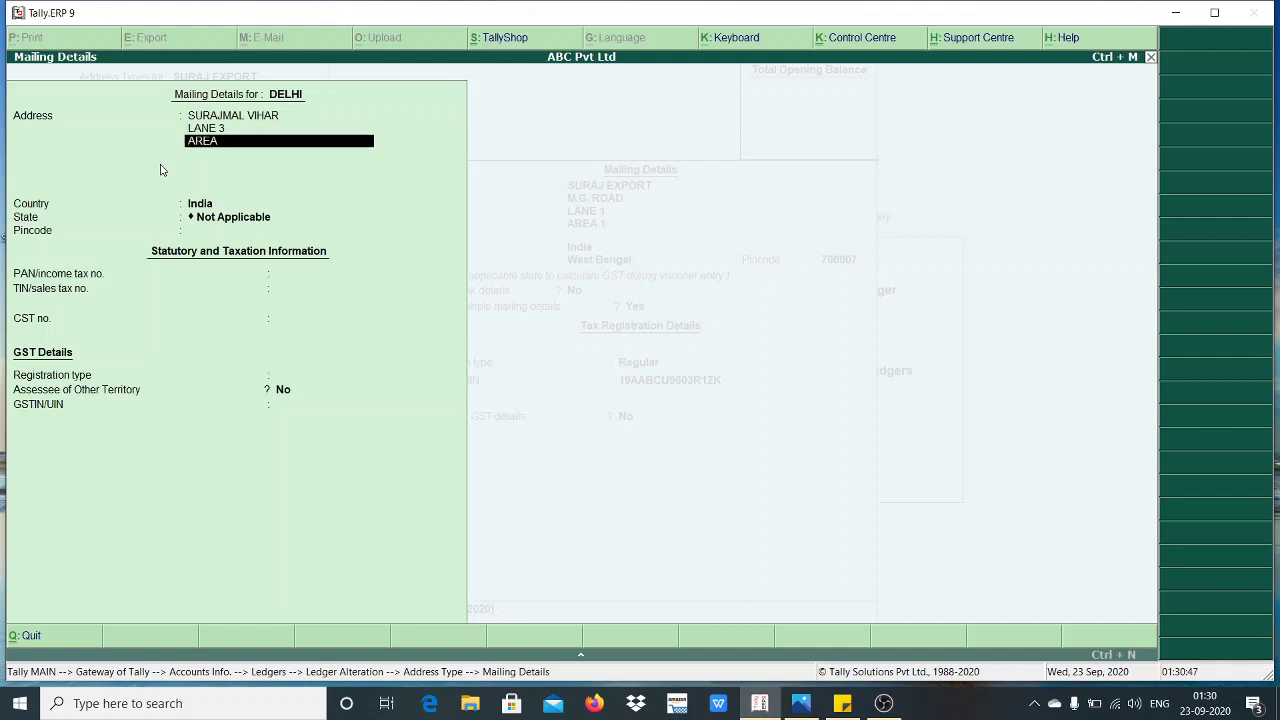
pyautogui.press('Return')
pyautogui.press('Return')
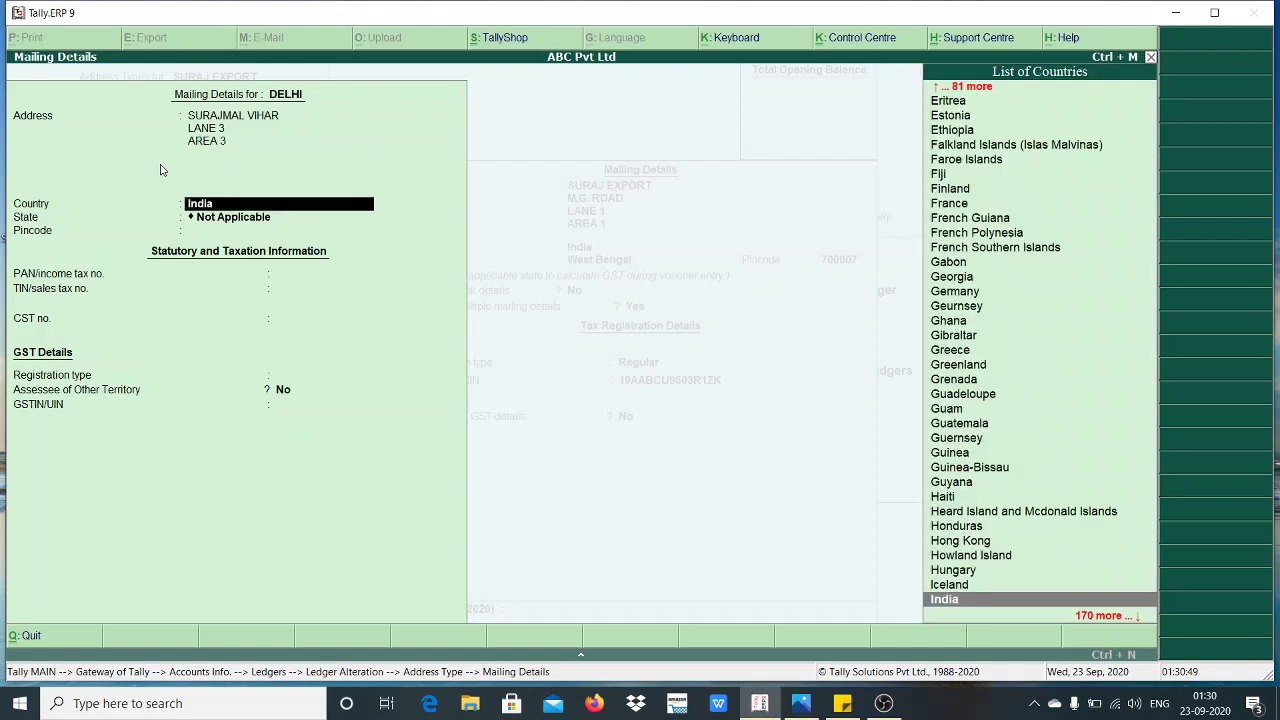
pyautogui.press('Return')
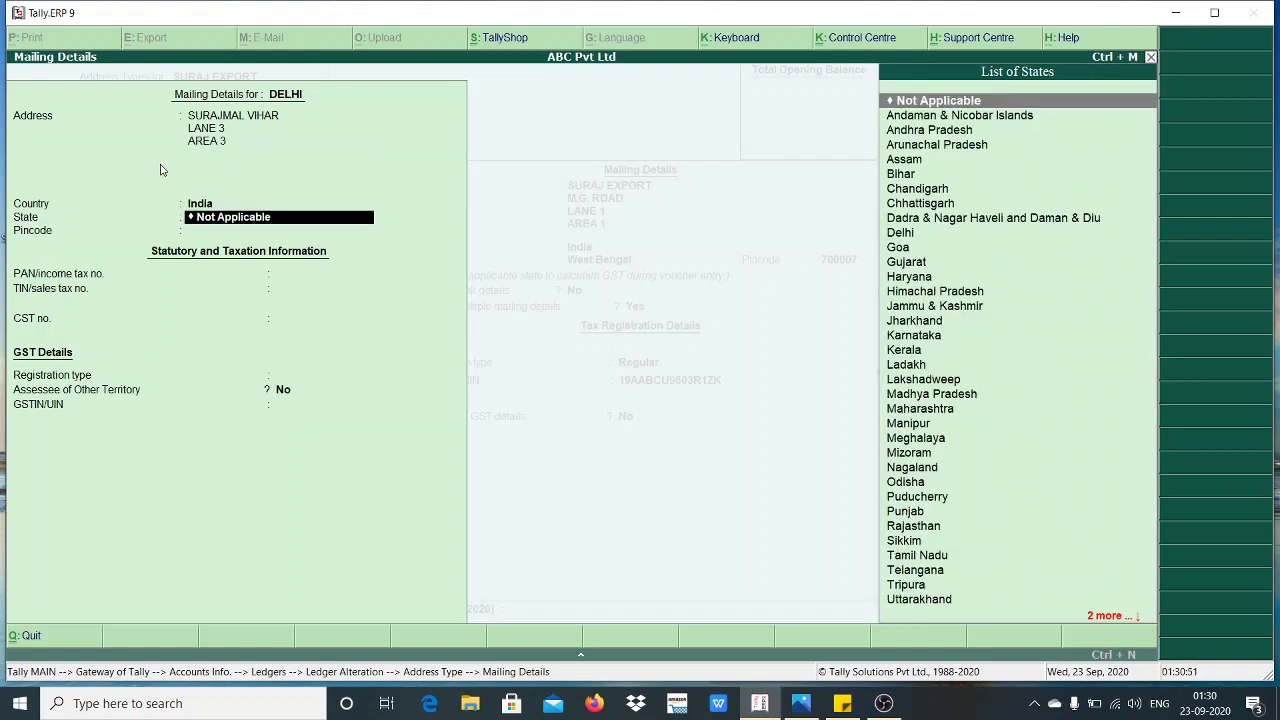
pyautogui.write('de')
pyautogui.press('Return')
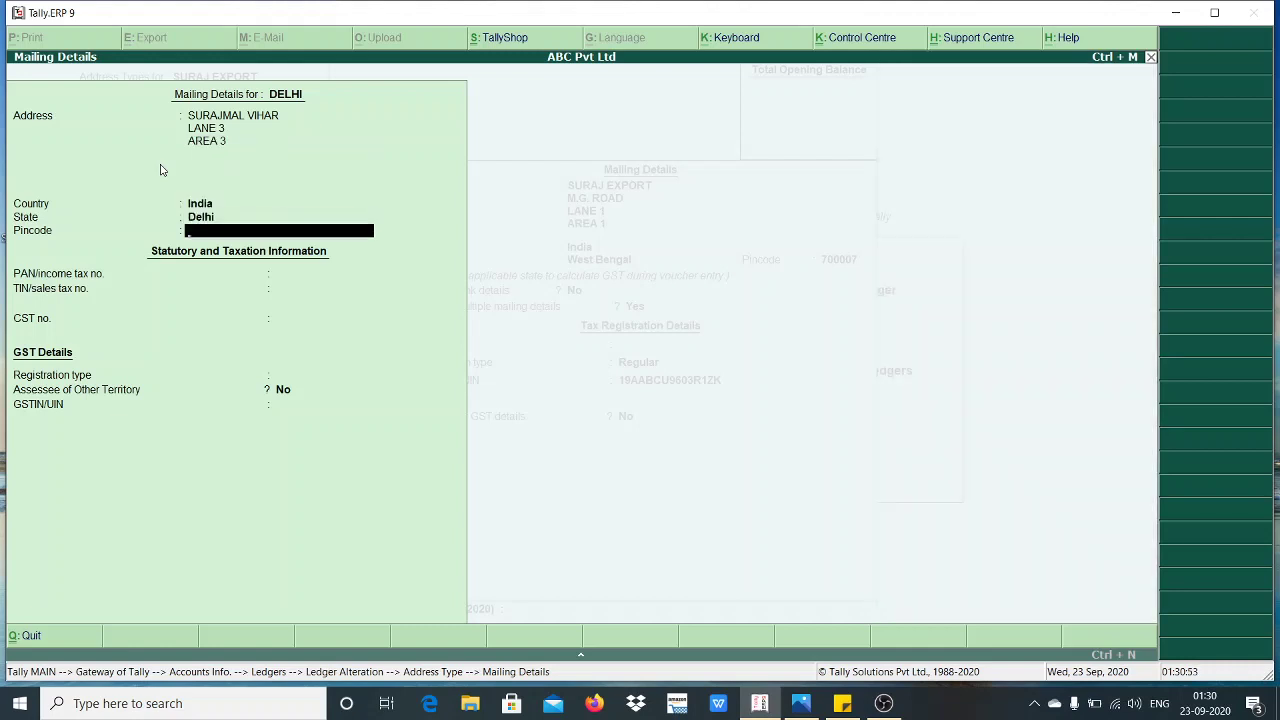
# - Leave DELHI's pincode and tax numbers blank, and set its GST registration type to Regular with Assessee of Other Territory at No
pyautogui.press('Return')
pyautogui.press('Return')
pyautogui.press('Return')
pyautogui.press('Return')
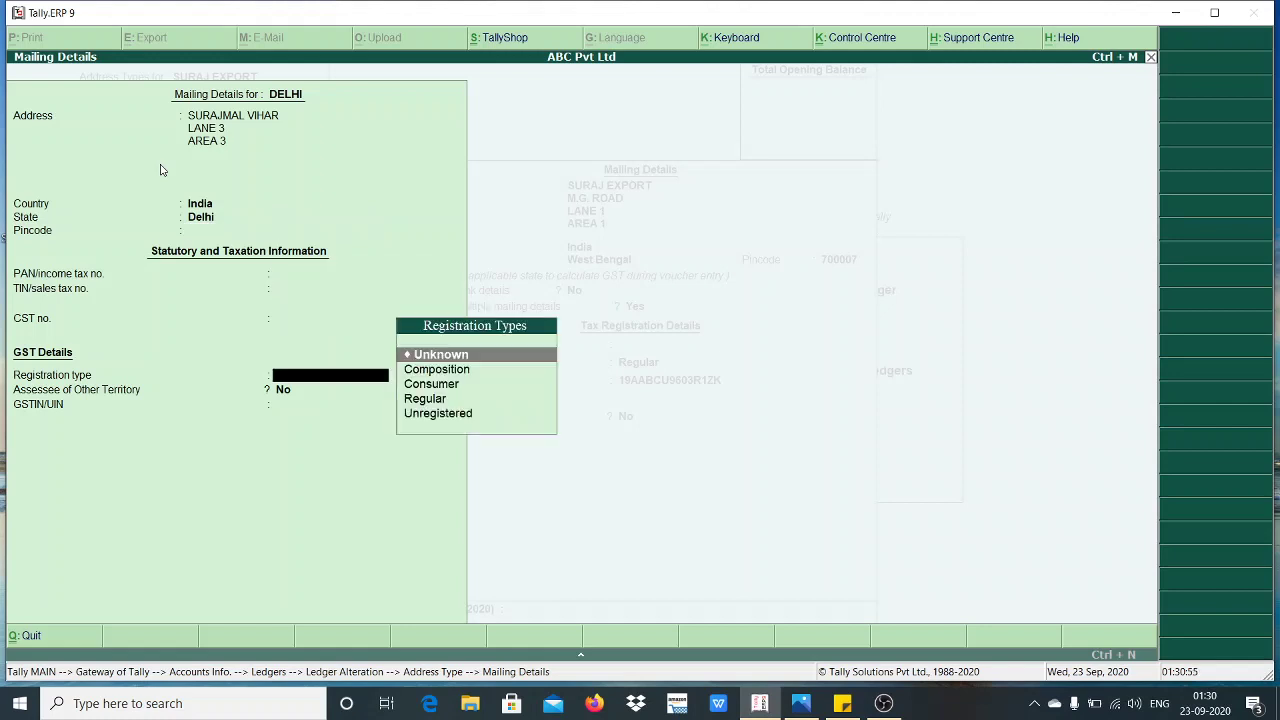
pyautogui.press('Down')
pyautogui.press('Down')
pyautogui.press('Down')
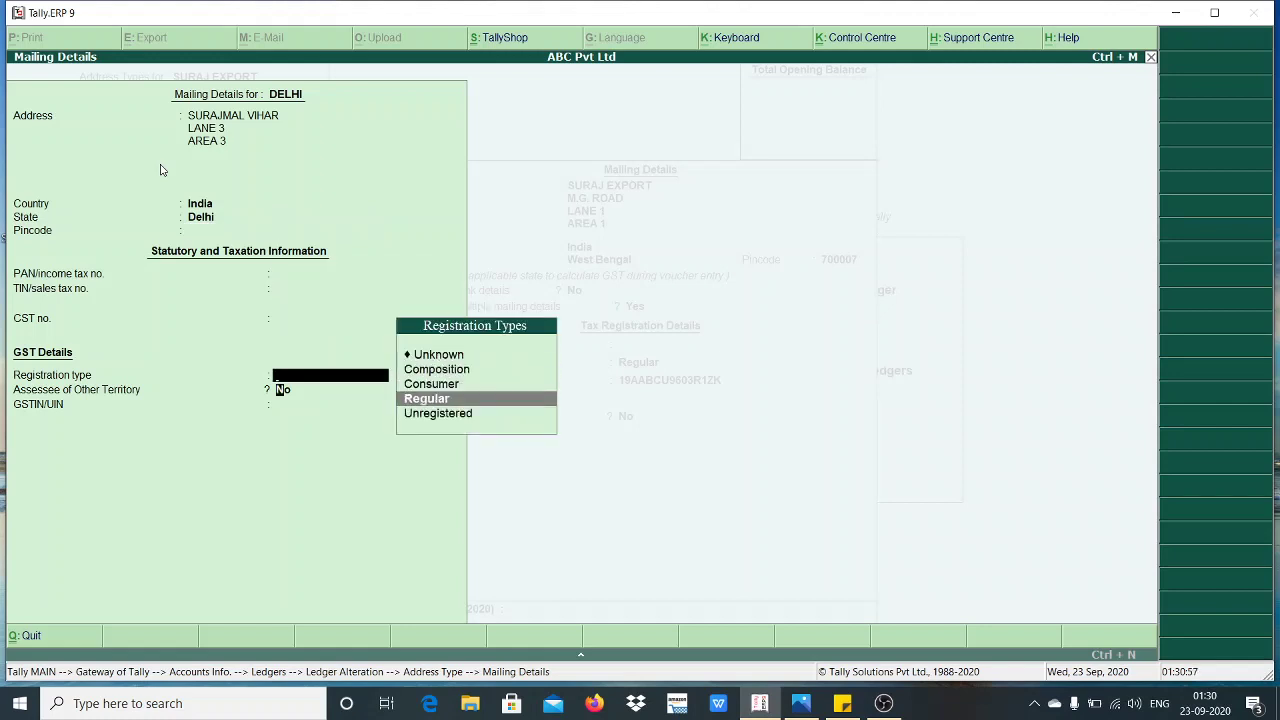
pyautogui.press('Return')
pyautogui.press('Return')
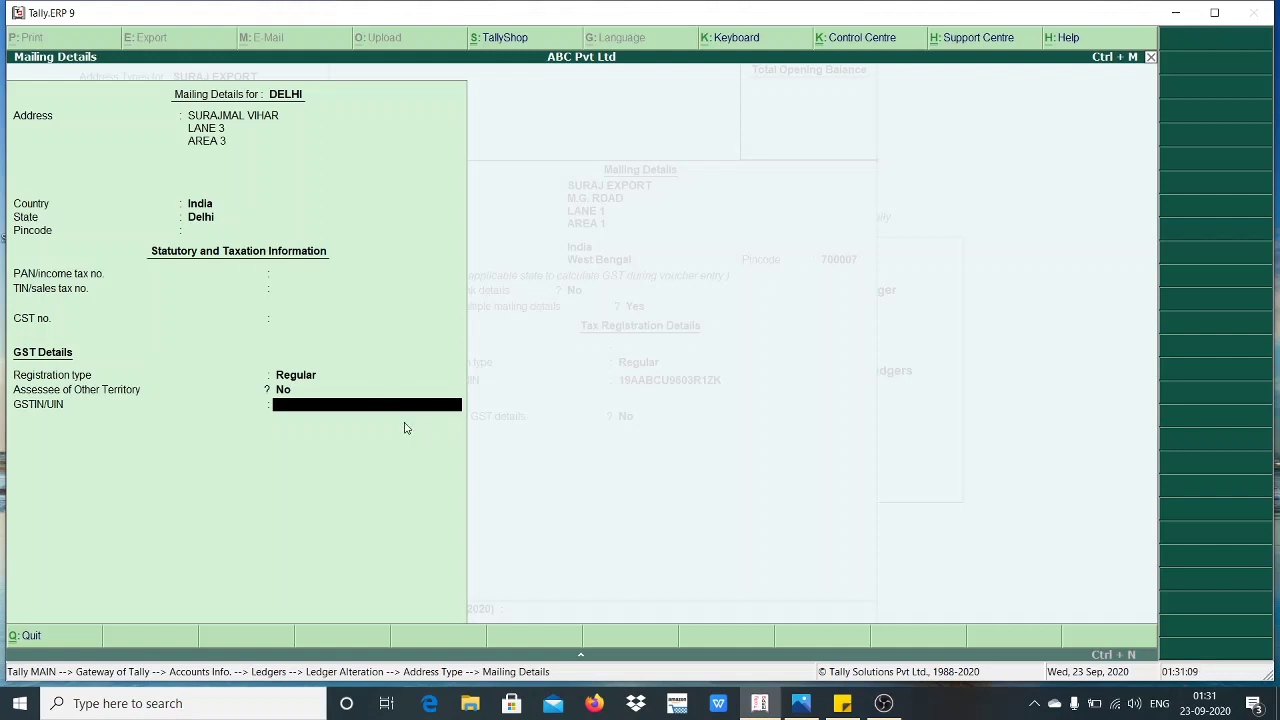
# - Copy the Delhi GSTIN from Sticky Notes into DELHI's GSTIN/UIN in Tally and accept the mailing details
pyautogui.click(842, 700)
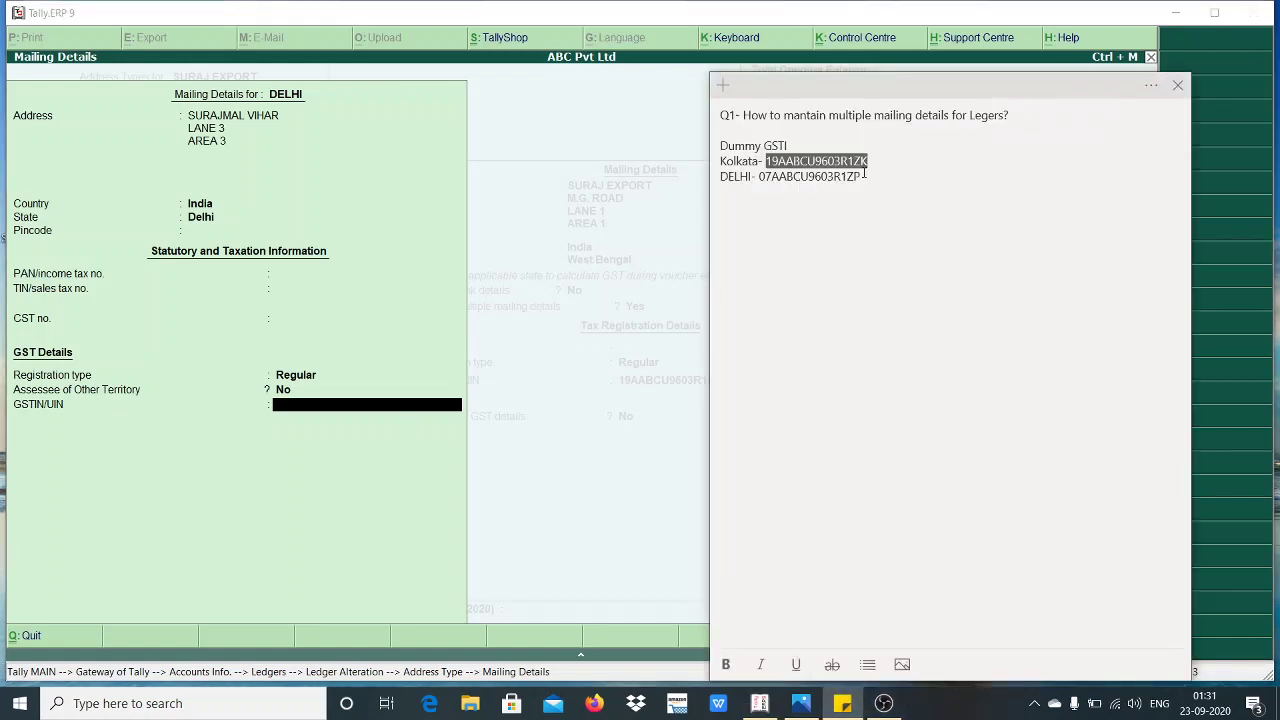
pyautogui.moveTo(864, 178); pyautogui.dragTo(760, 178)
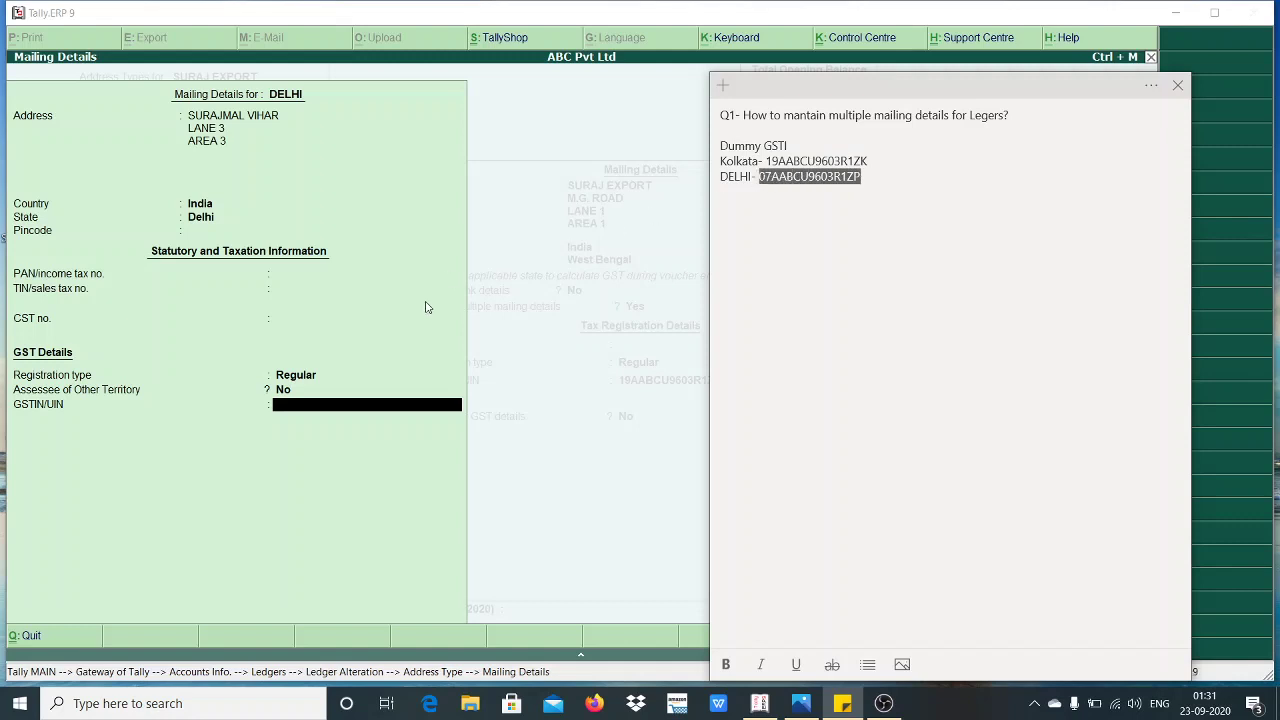
pyautogui.click(381, 416)
pyautogui.hotkey('ctrl', 'alt', 'v')
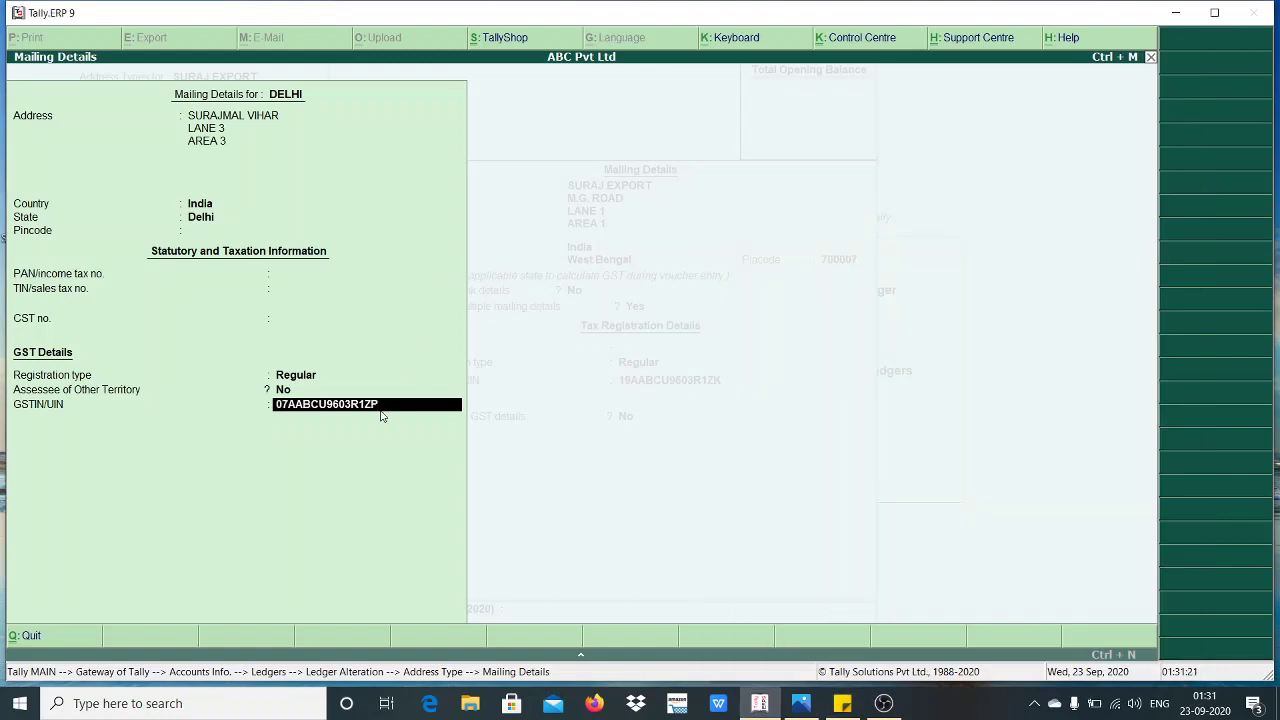
pyautogui.press('Return')
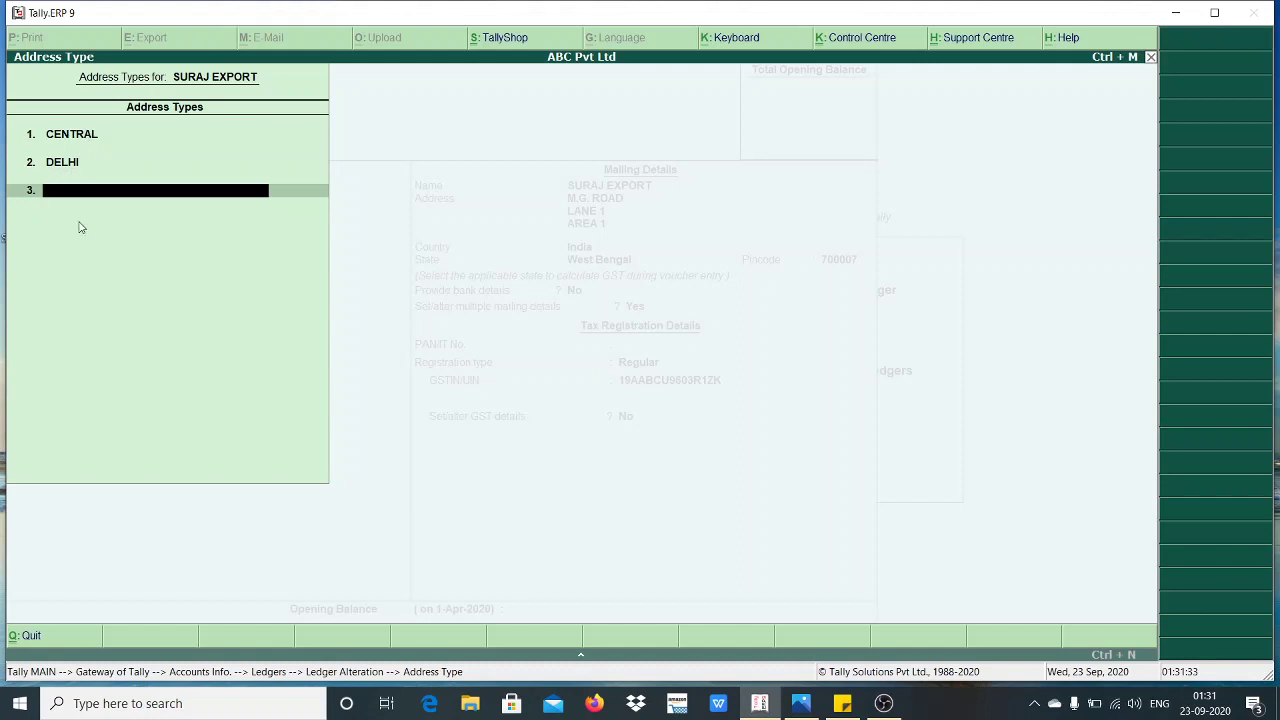
# - Finish the address types list, save the SURAJ EXPORT ledger, and leave the ledger selection
pyautogui.press('Return')
pyautogui.hotkey('ctrl', 'a')
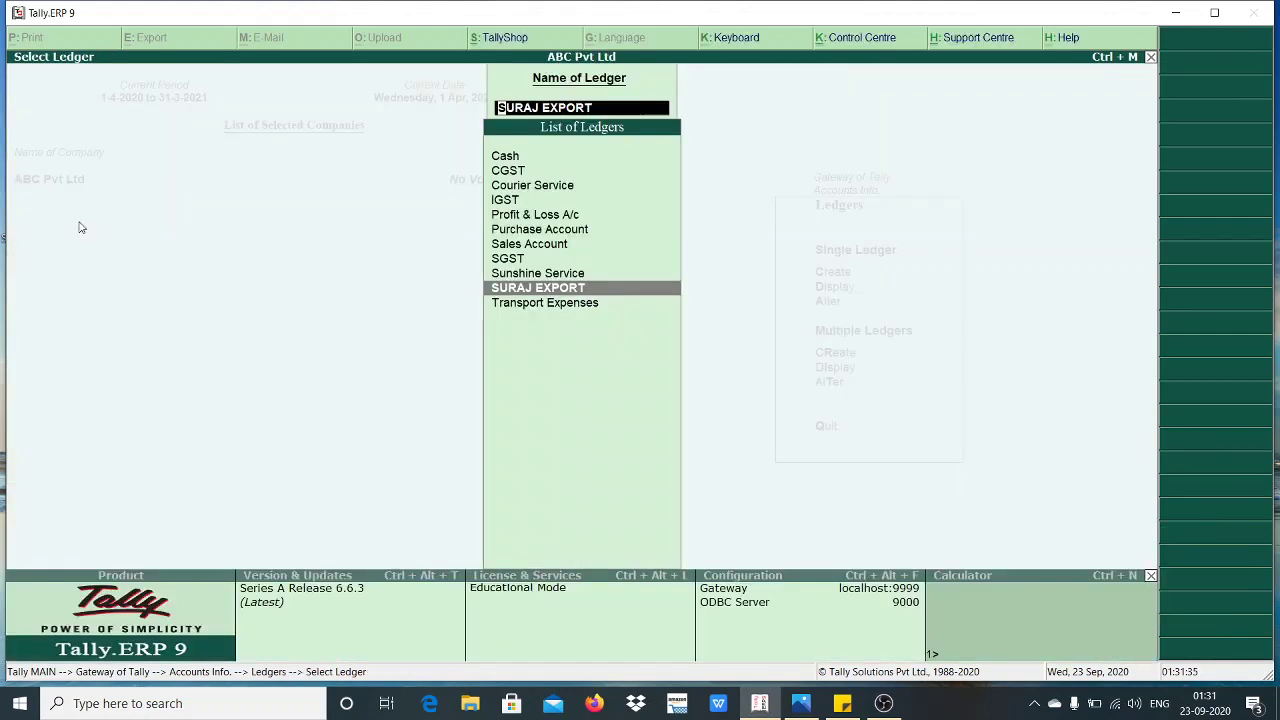
pyautogui.press('Escape')
pyautogui.press('Escape')
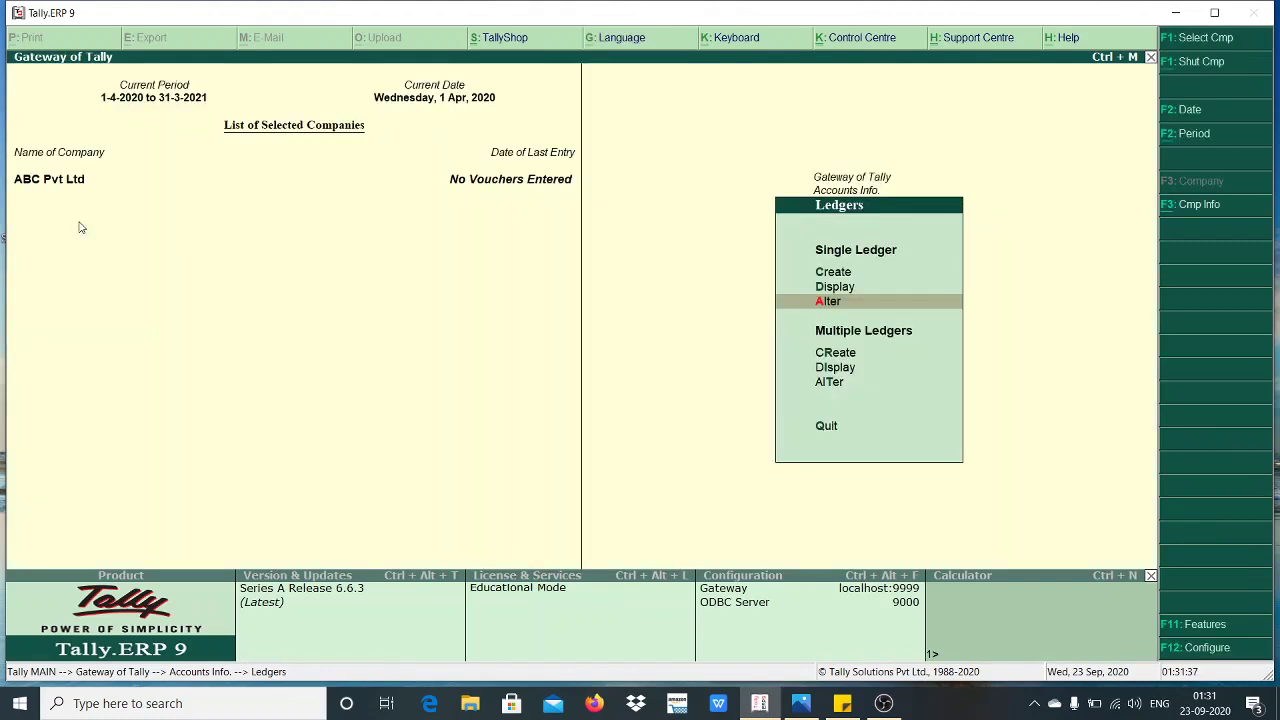
# - Return to the Gateway of Tally and open a new sales voucher
pyautogui.press('Escape')
pyautogui.press('Escape')
pyautogui.press('Escape')
pyautogui.press('Down')
pyautogui.press('Down')
pyautogui.press('Return')
pyautogui.press('Return')
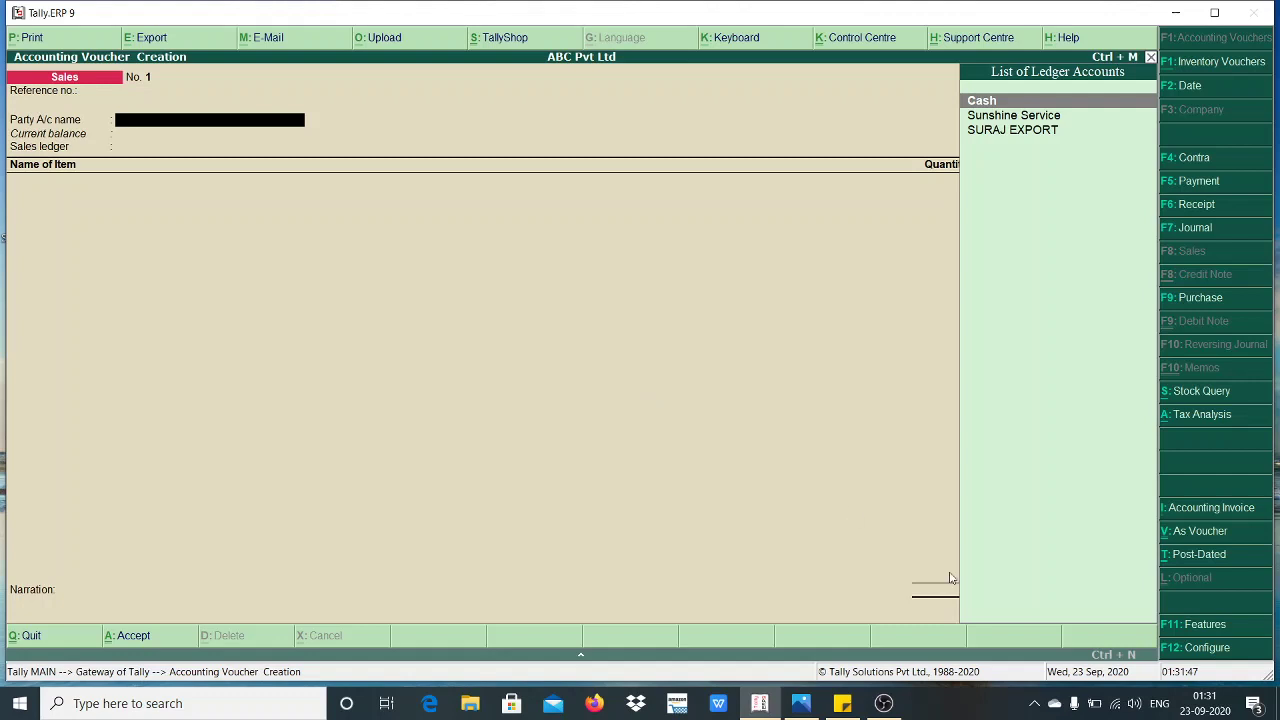
# - Set Enable supplementary details to Yes in the sales invoice configuration and save it
pyautogui.click(1181, 648)
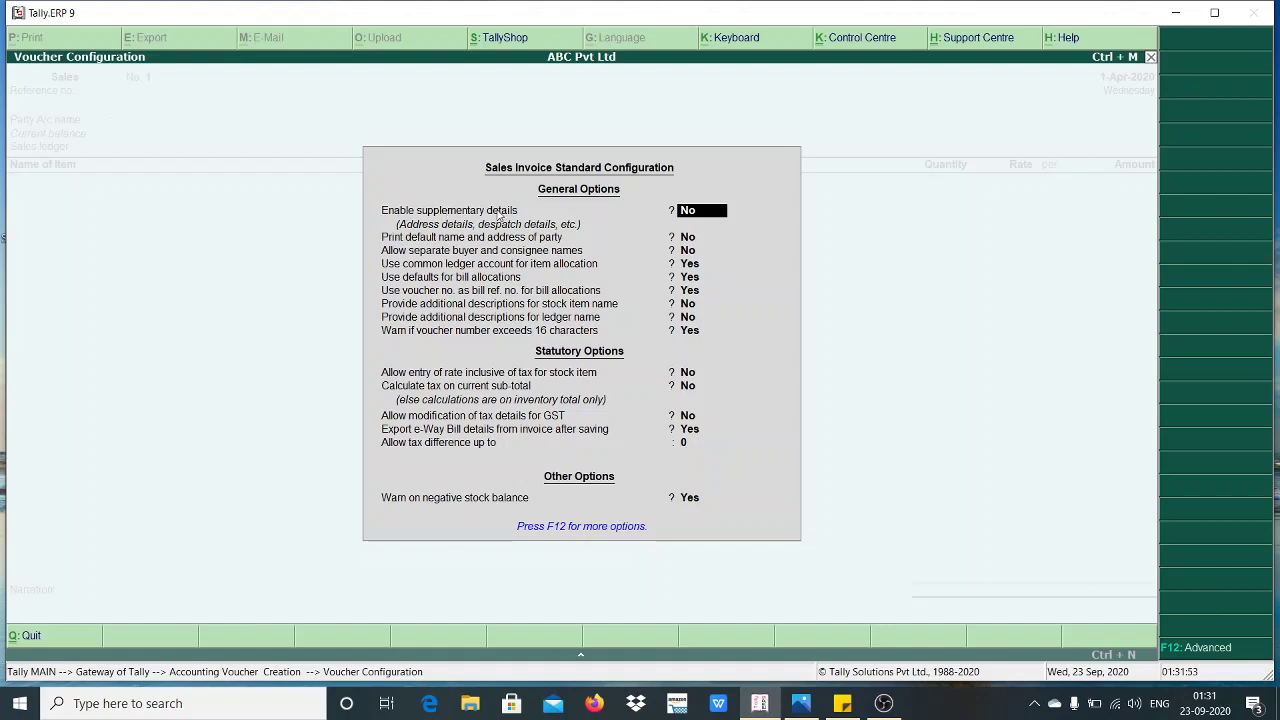
pyautogui.write('y')
pyautogui.press('Return')
pyautogui.hotkey('ctrl', 'a')
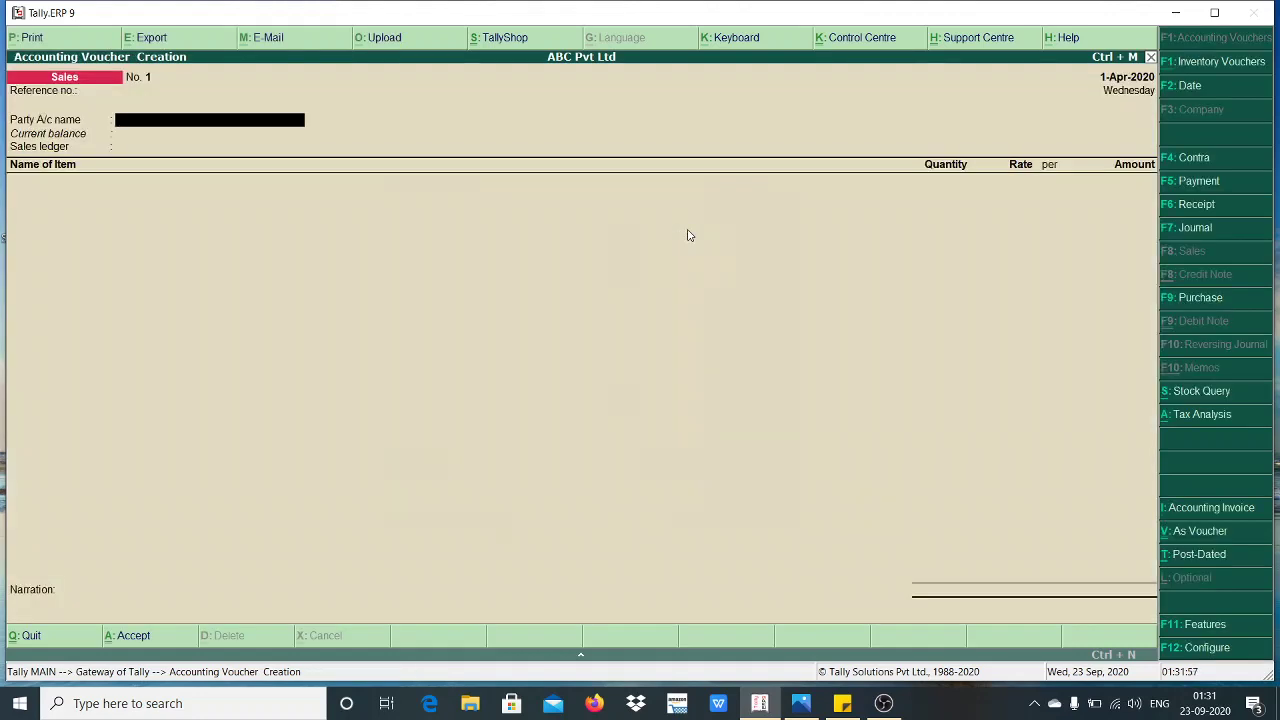
# - Select SURAJ EXPORT as the sales voucher's party and leave its despatch and order details blank
pyautogui.press('Down')
pyautogui.press('Down')
pyautogui.press('Return')
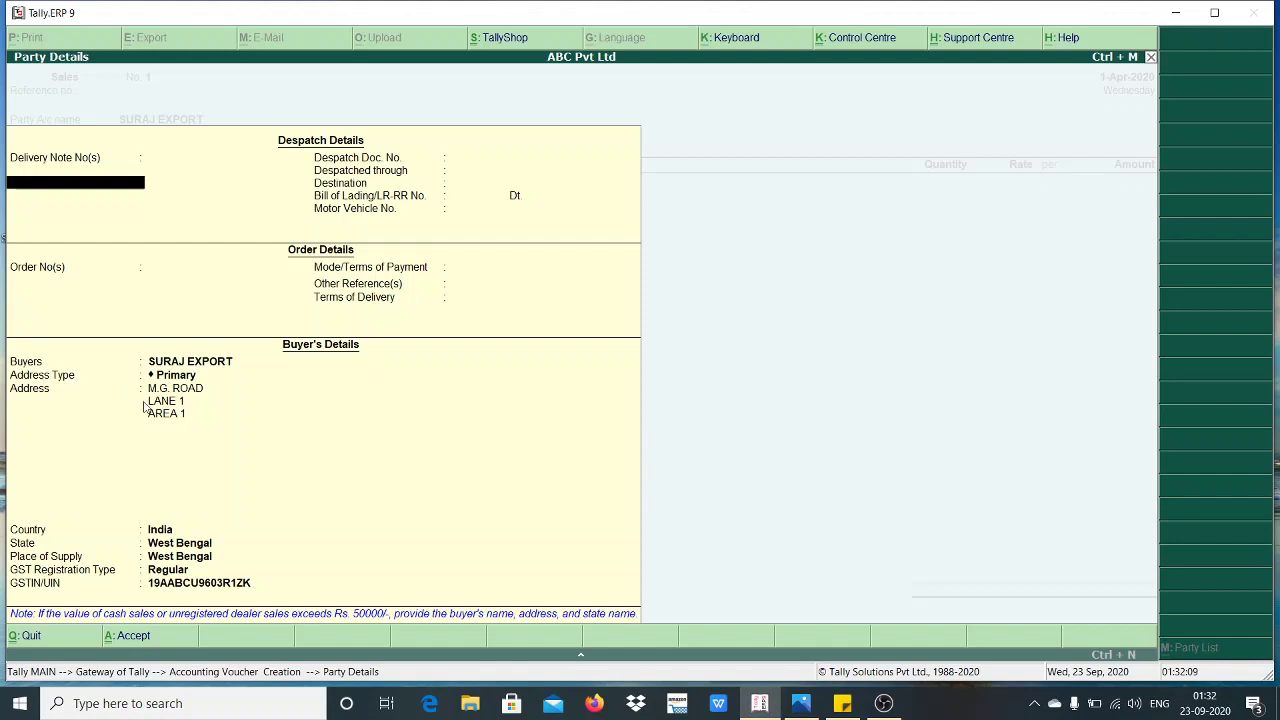
pyautogui.press('Return')
pyautogui.press('Return')
pyautogui.press('Return')
pyautogui.press('Return')
pyautogui.press('Return')
pyautogui.press('Return')
pyautogui.press('Return')
pyautogui.press('Return')
pyautogui.press('Return')
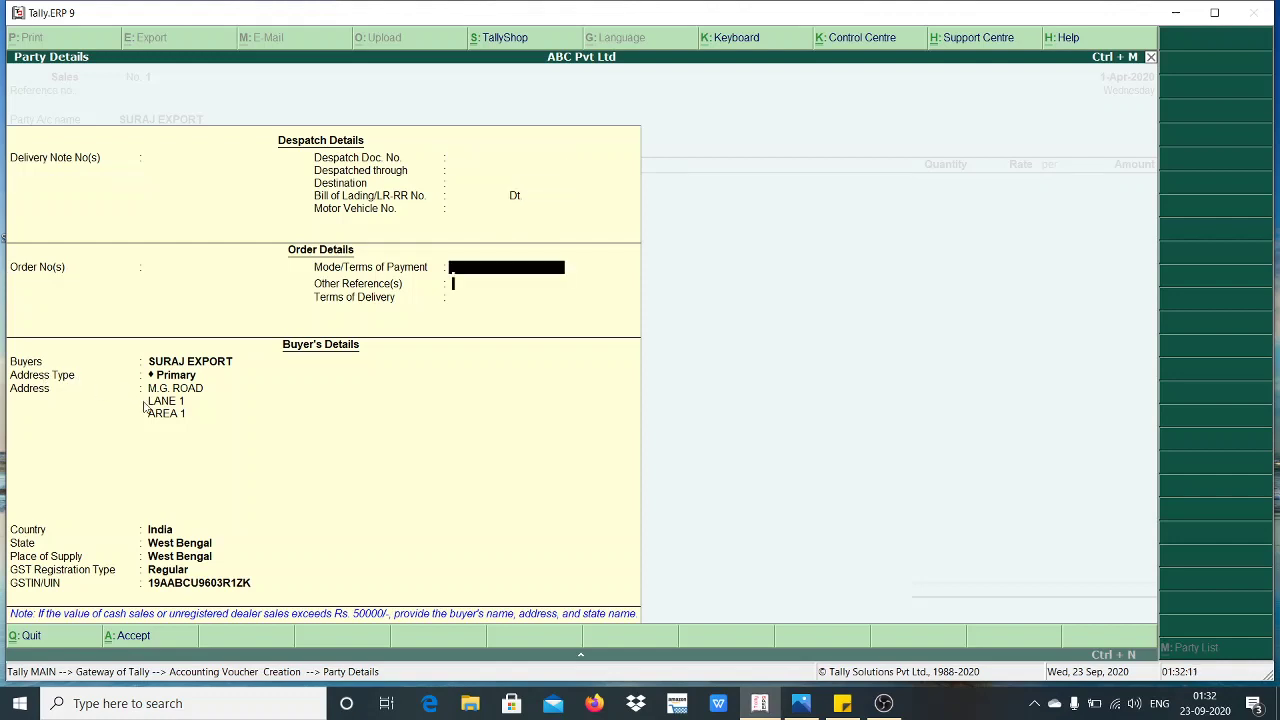
pyautogui.press('Return')
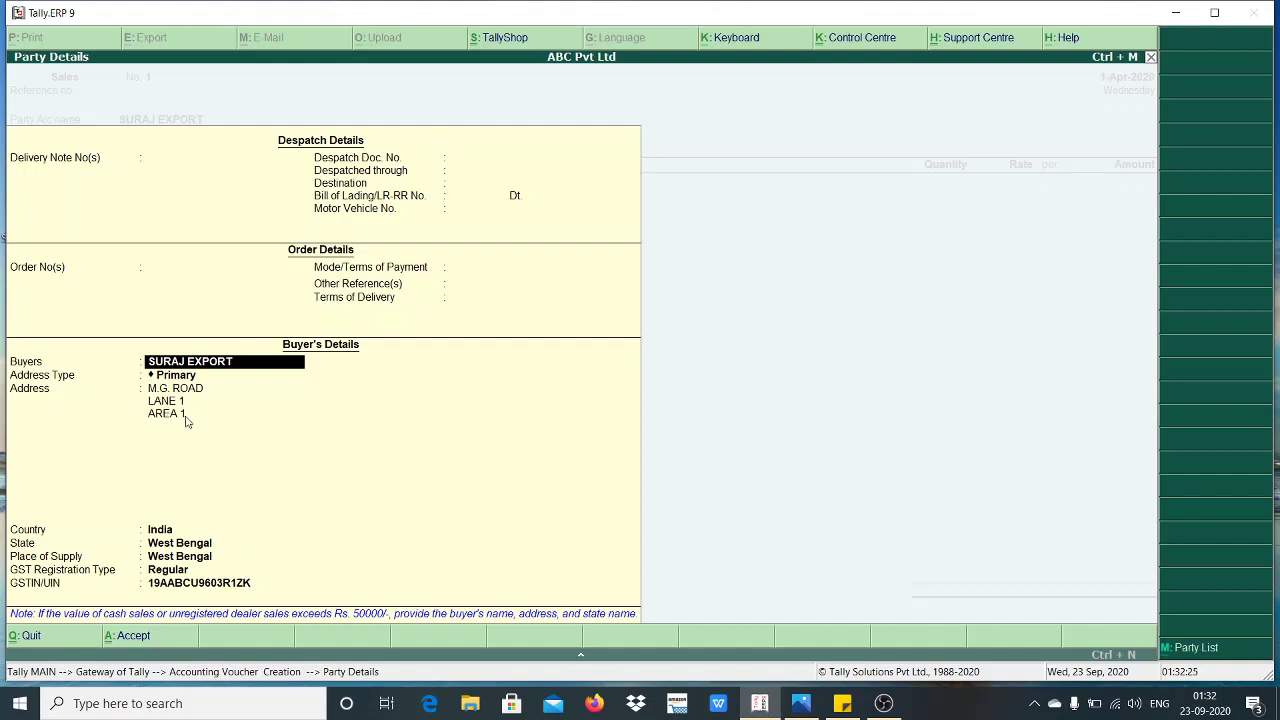
# - Choose the Primary address type for the buyer SURAJ EXPORT and accept the party details
pyautogui.press('Return')
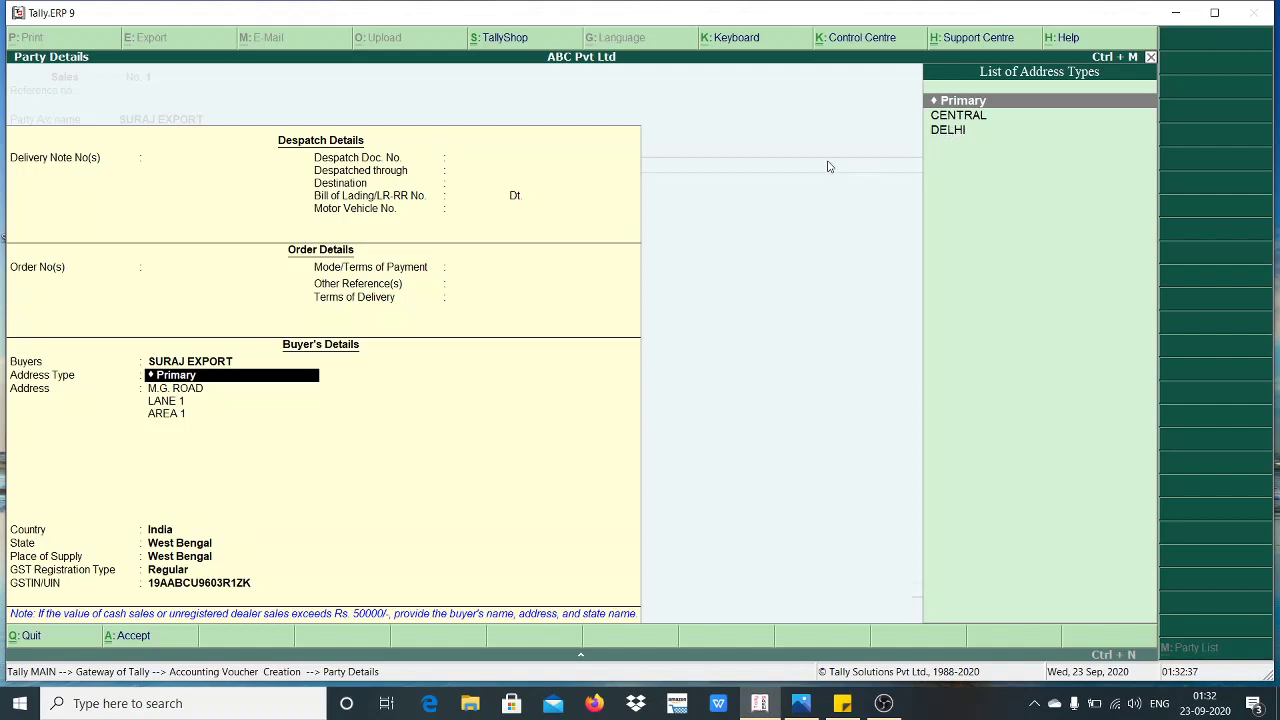
pyautogui.press('Return')
pyautogui.press('Return')
pyautogui.press('Return')
pyautogui.press('Return')
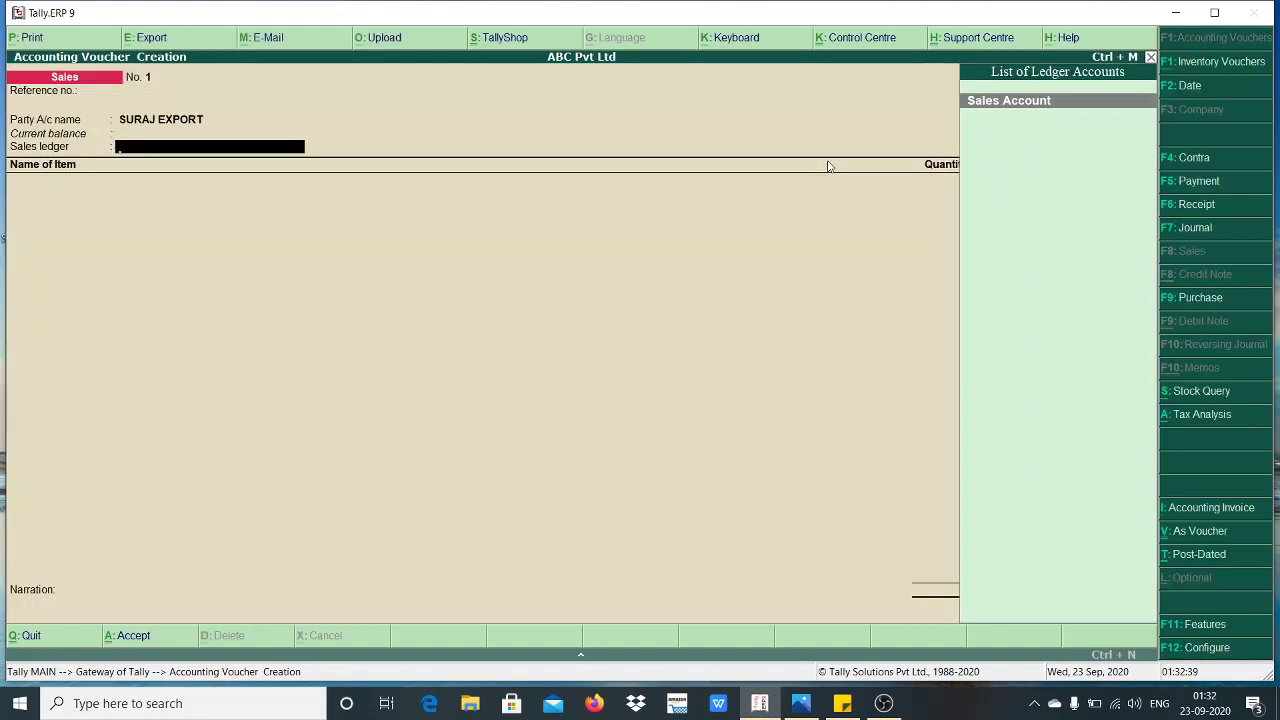
# - Set the sales ledger to Sales Account and add the item Wheat flour with quantity 10 KGS at a rate of 100
pyautogui.press('Return')
pyautogui.press('Down')
pyautogui.press('Return')
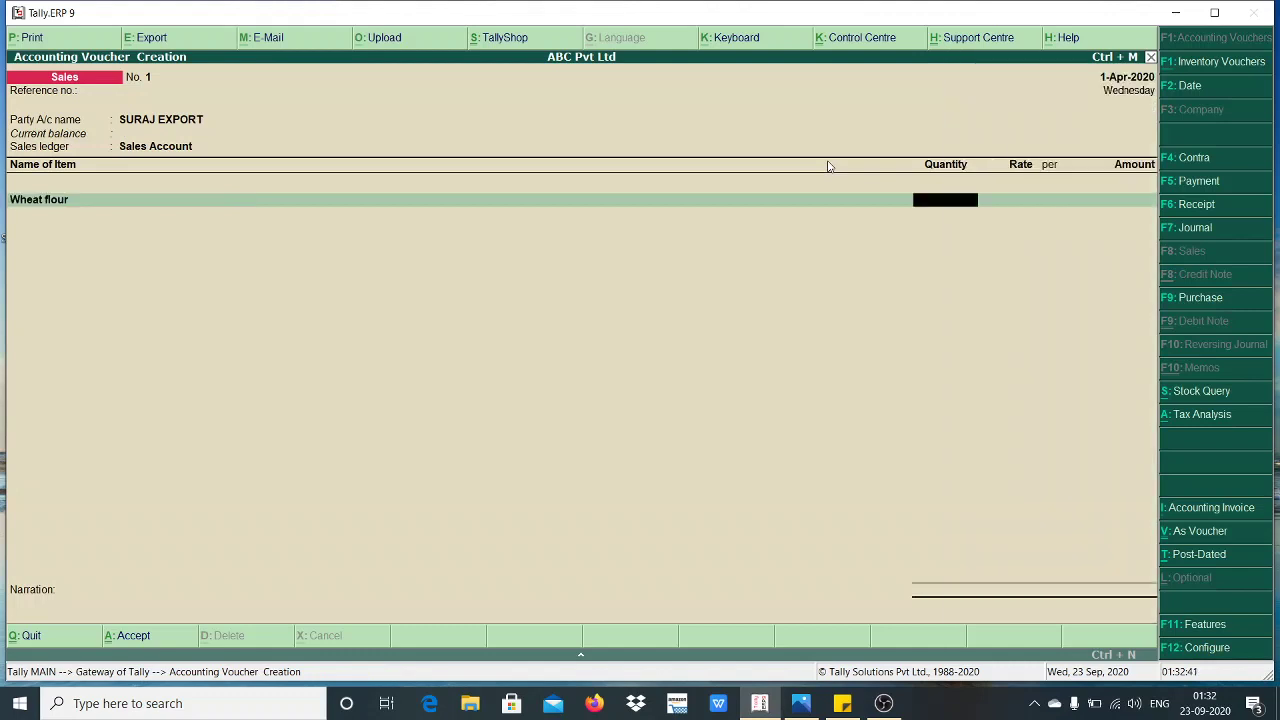
pyautogui.press('Return')
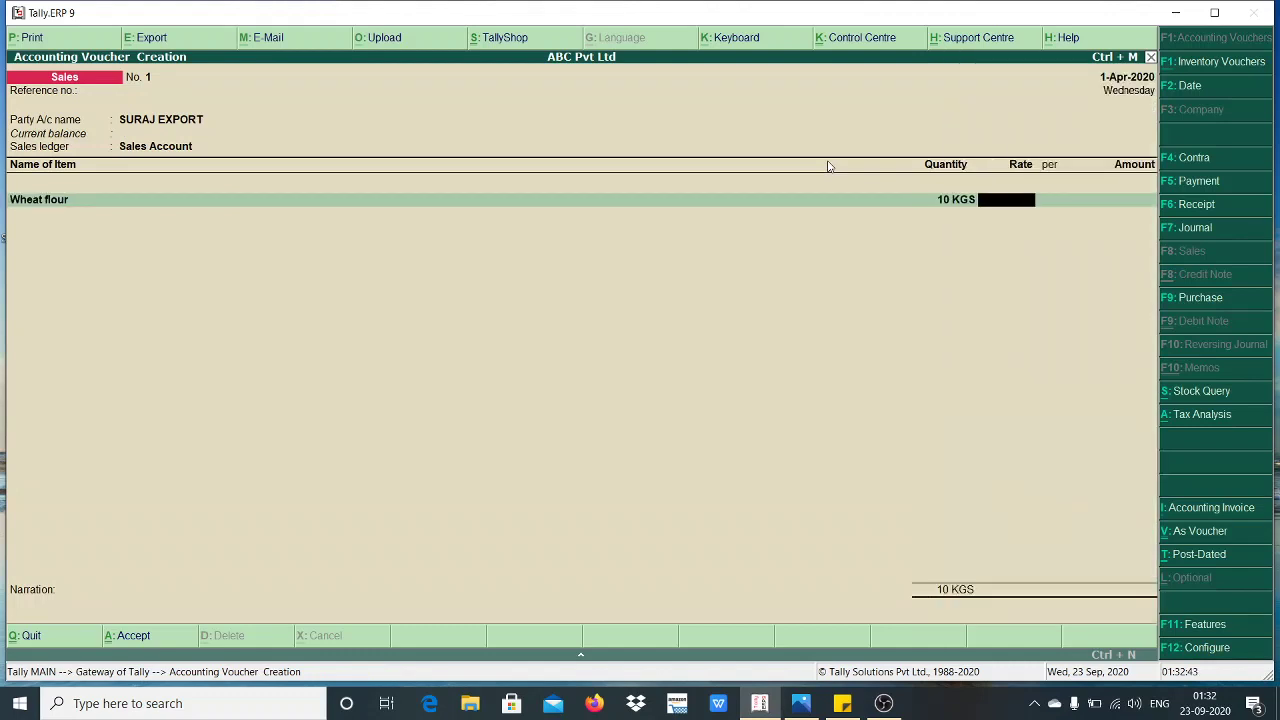
pyautogui.write('100')
pyautogui.press('Return')
pyautogui.press('Return')
pyautogui.press('Return')
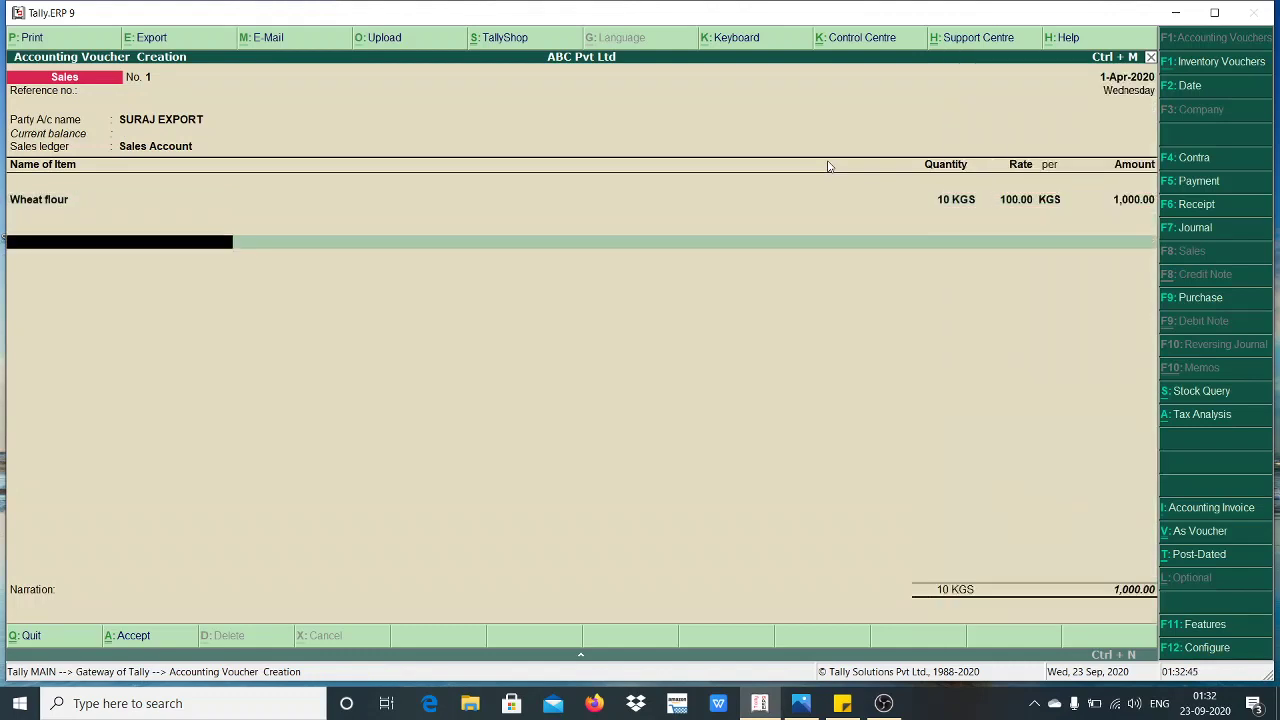
# - Add the CGST and SGST tax ledgers below the Wheat flour item
pyautogui.write('CGS')
pyautogui.press('Return')
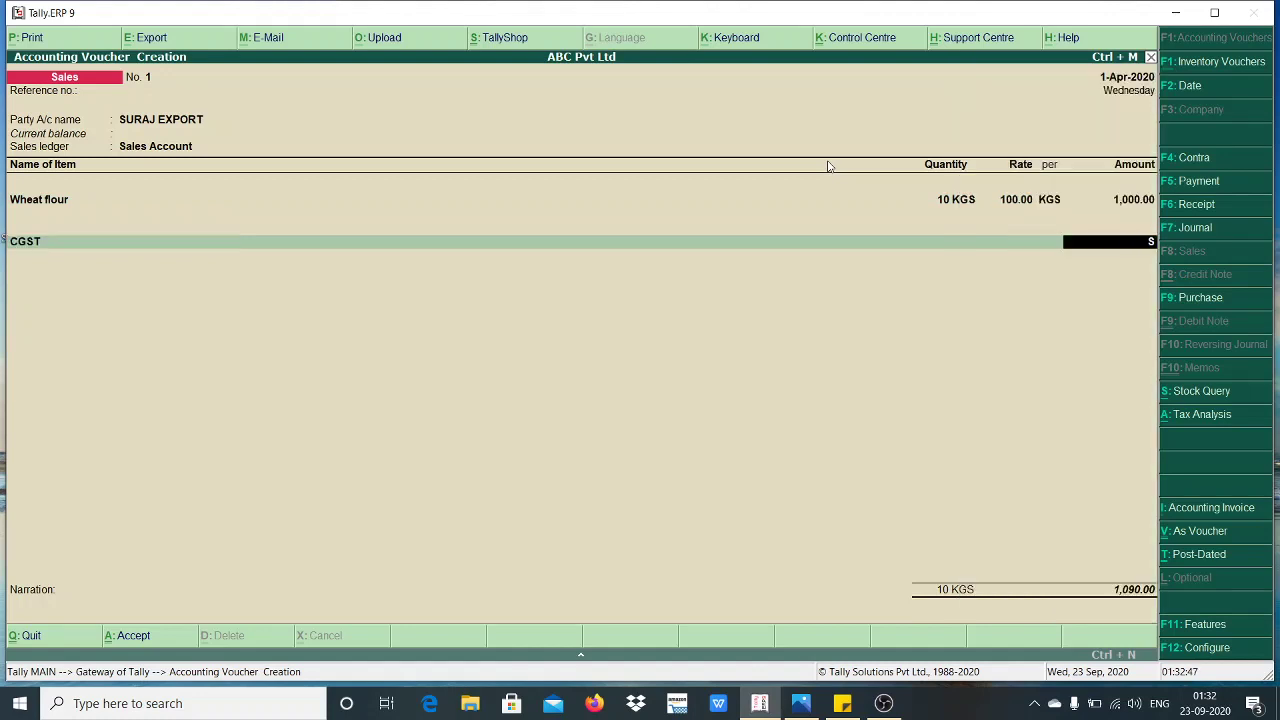
pyautogui.press('Return')
pyautogui.write('SG')
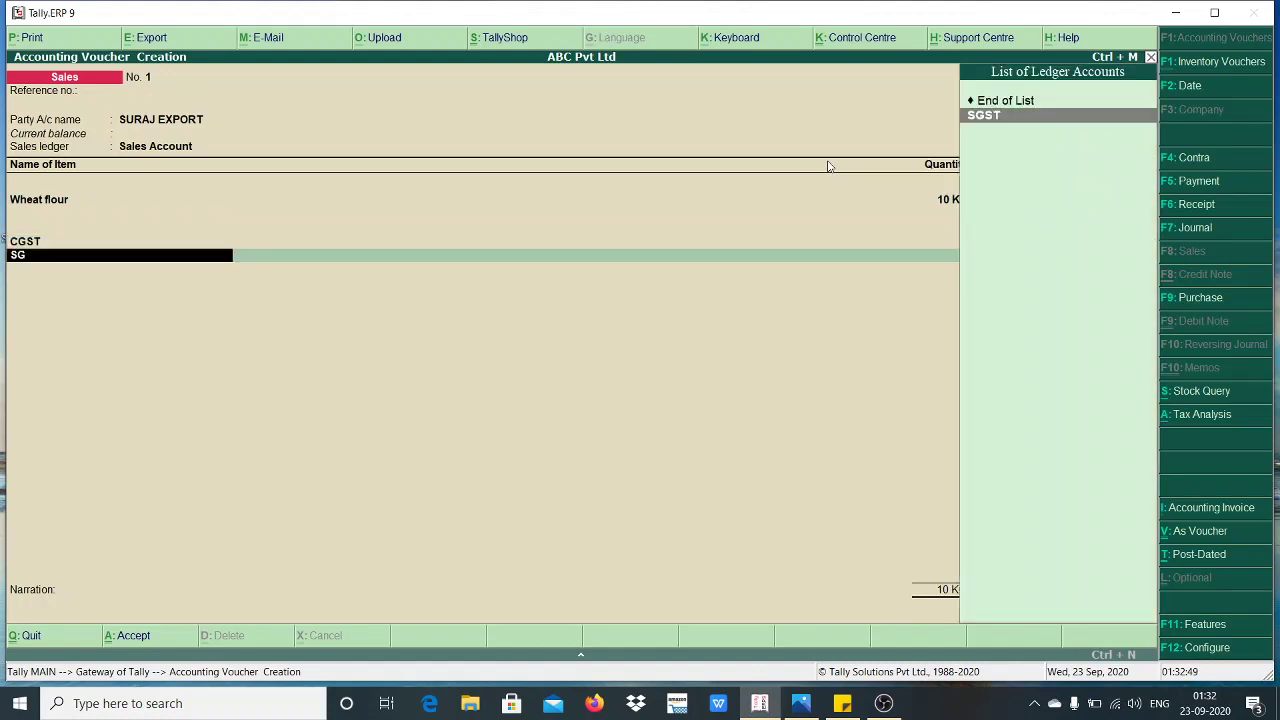
pyautogui.press('Return')
pyautogui.press('Return')
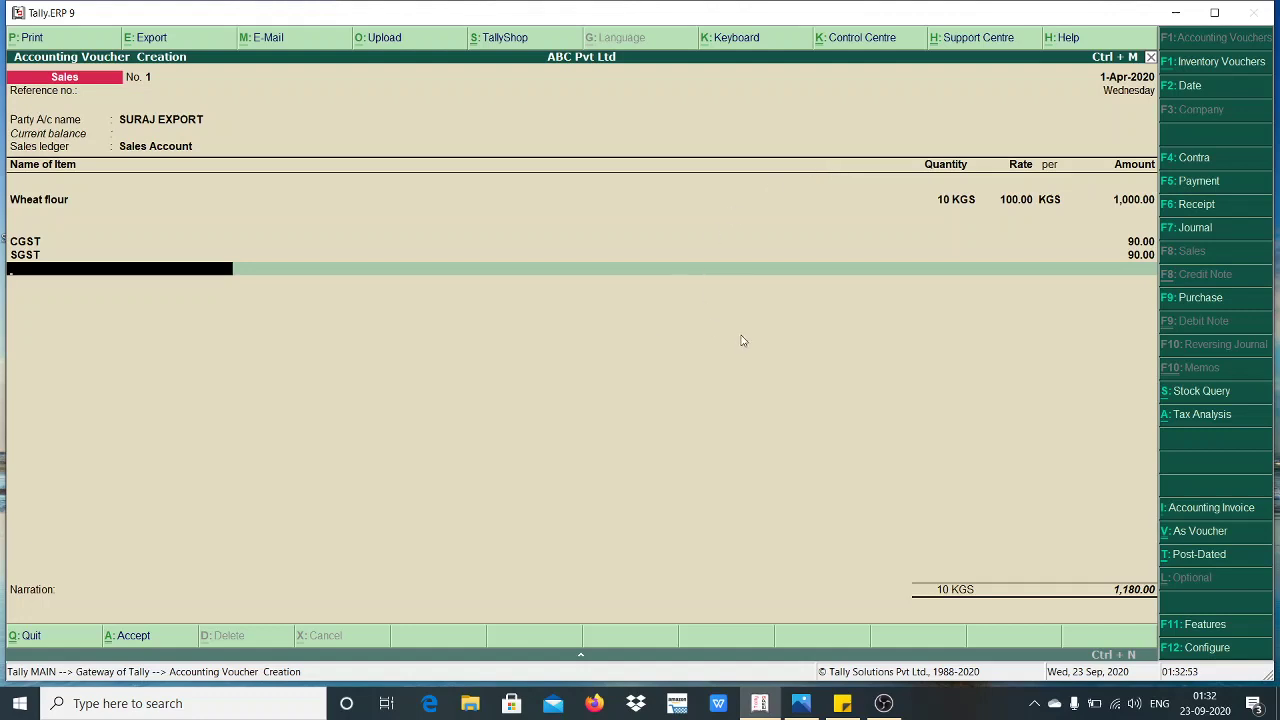
# - Preview the tax invoice enlarged to check the buyer's primary address, and save sales voucher 1
pyautogui.click(59, 42)
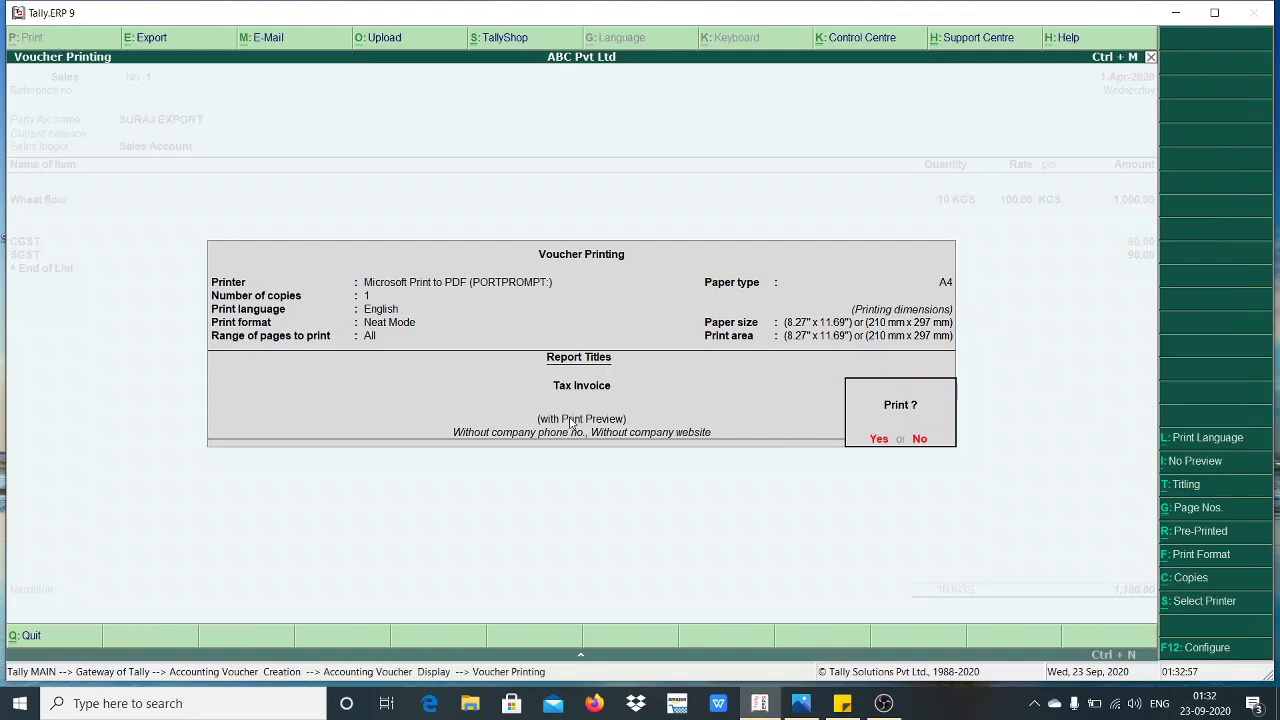
pyautogui.press('Return')
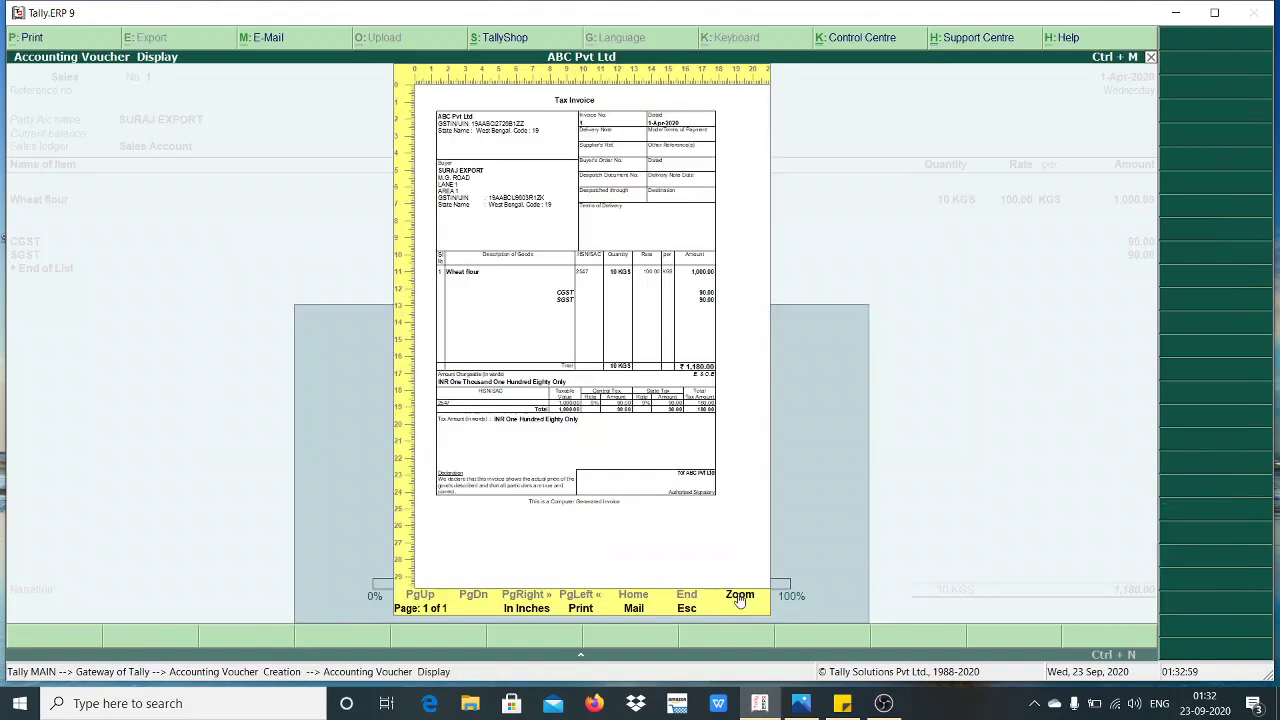
pyautogui.click(739, 597)
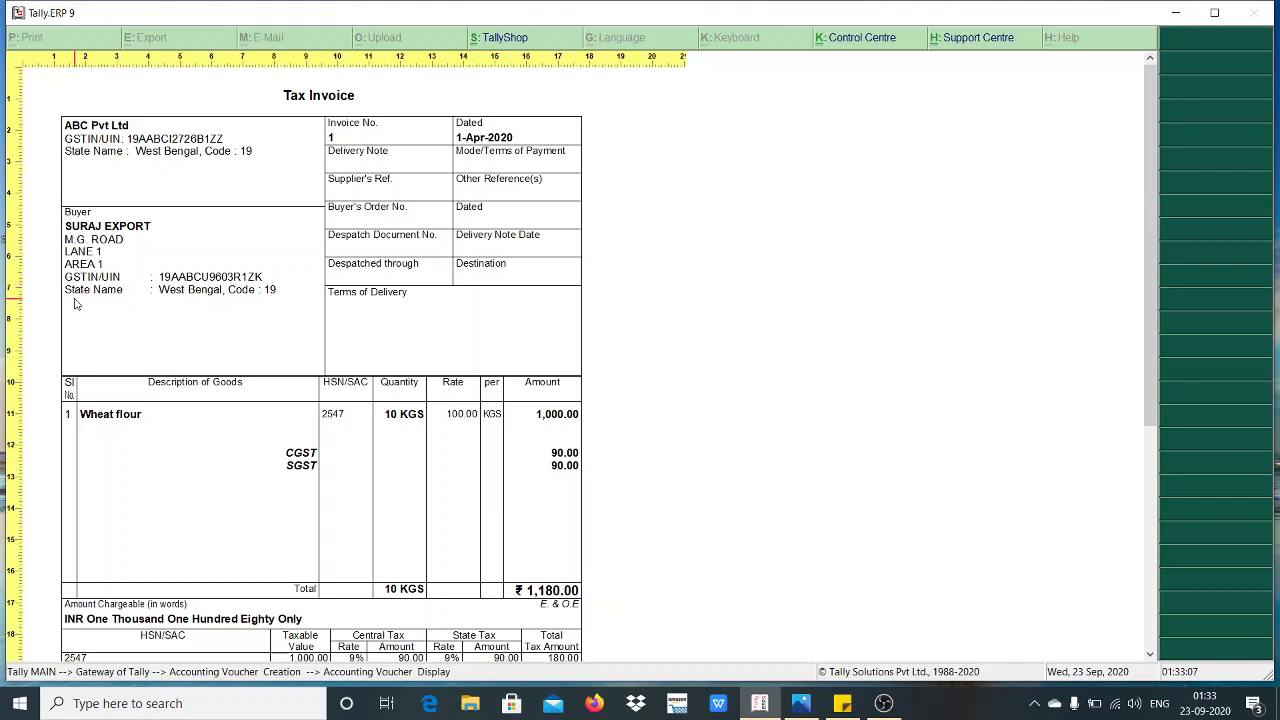
pyautogui.click(252, 298)
pyautogui.press('Escape')
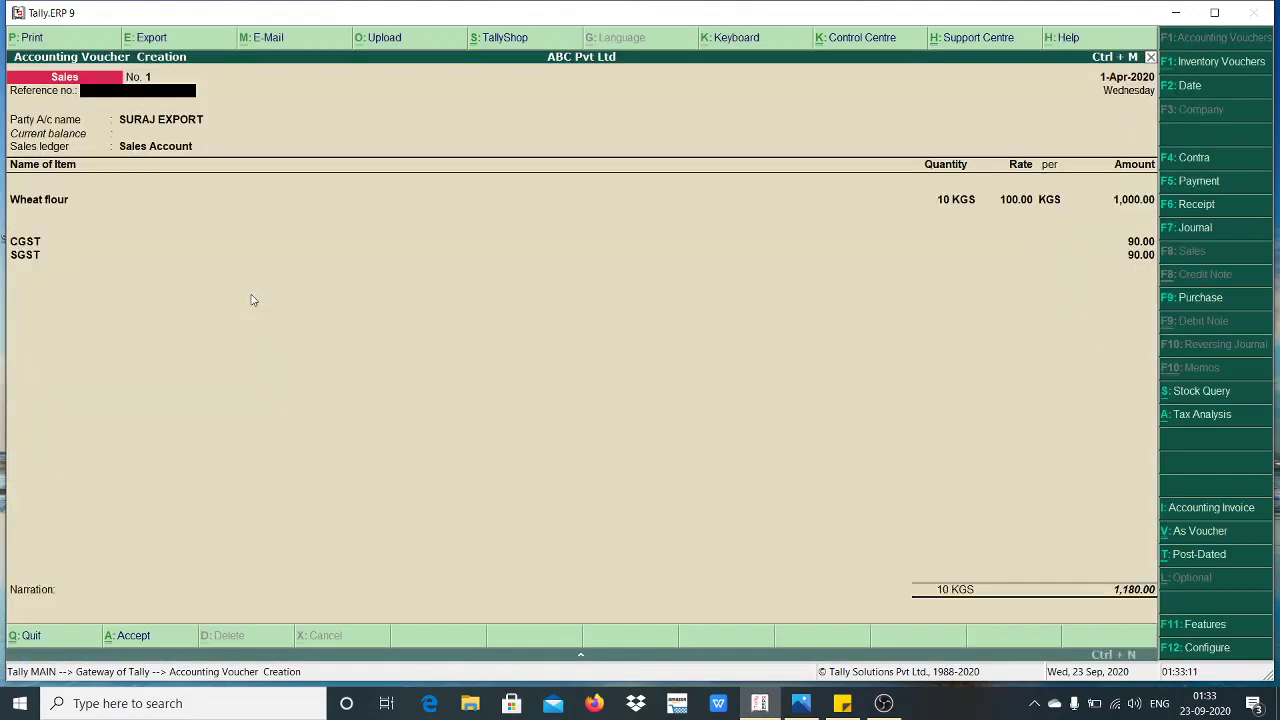
pyautogui.hotkey('ctrl', 'a')
pyautogui.press('Return')
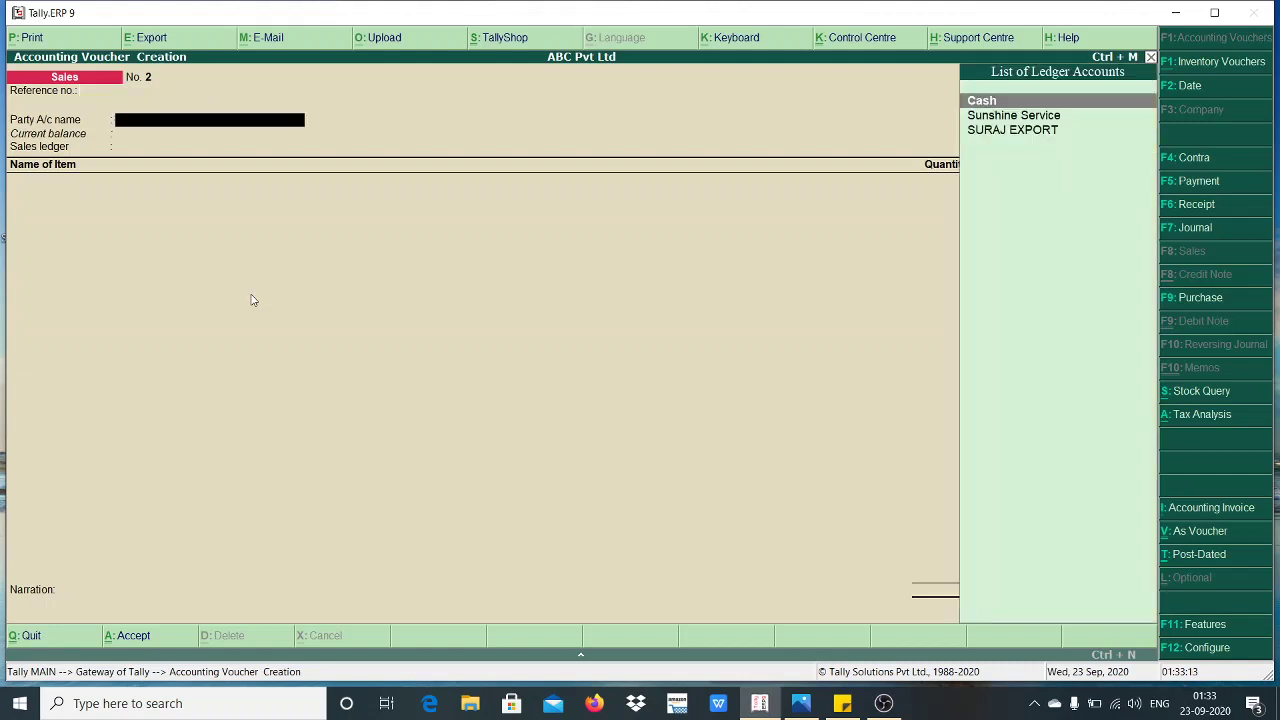
# - Select SURAJ EXPORT as the party of sales voucher 2 and leave its despatch and order details blank
pyautogui.press('Down')
pyautogui.press('Down')
pyautogui.press('Return')
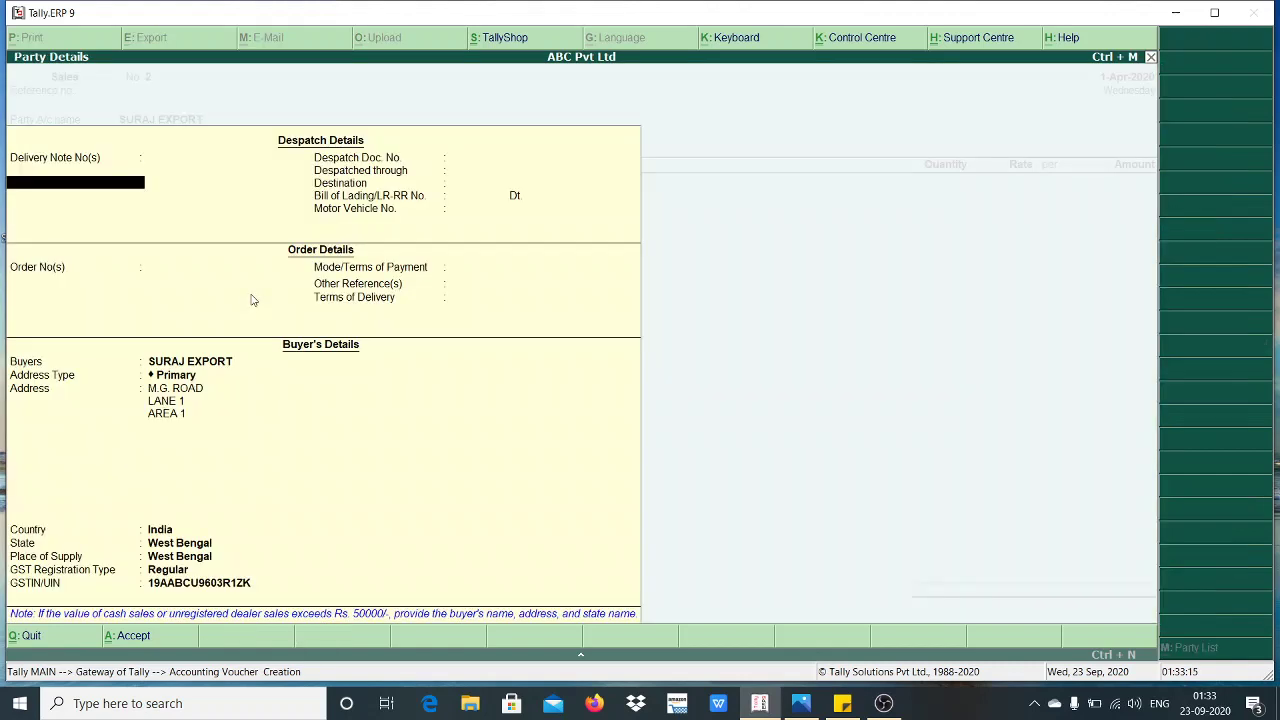
pyautogui.press('Return')
pyautogui.press('Return')
pyautogui.press('Return')
pyautogui.press('Return')
pyautogui.press('Return')
pyautogui.press('Return')
pyautogui.press('Return')
pyautogui.press('Return')
pyautogui.press('Return')
pyautogui.press('Return')
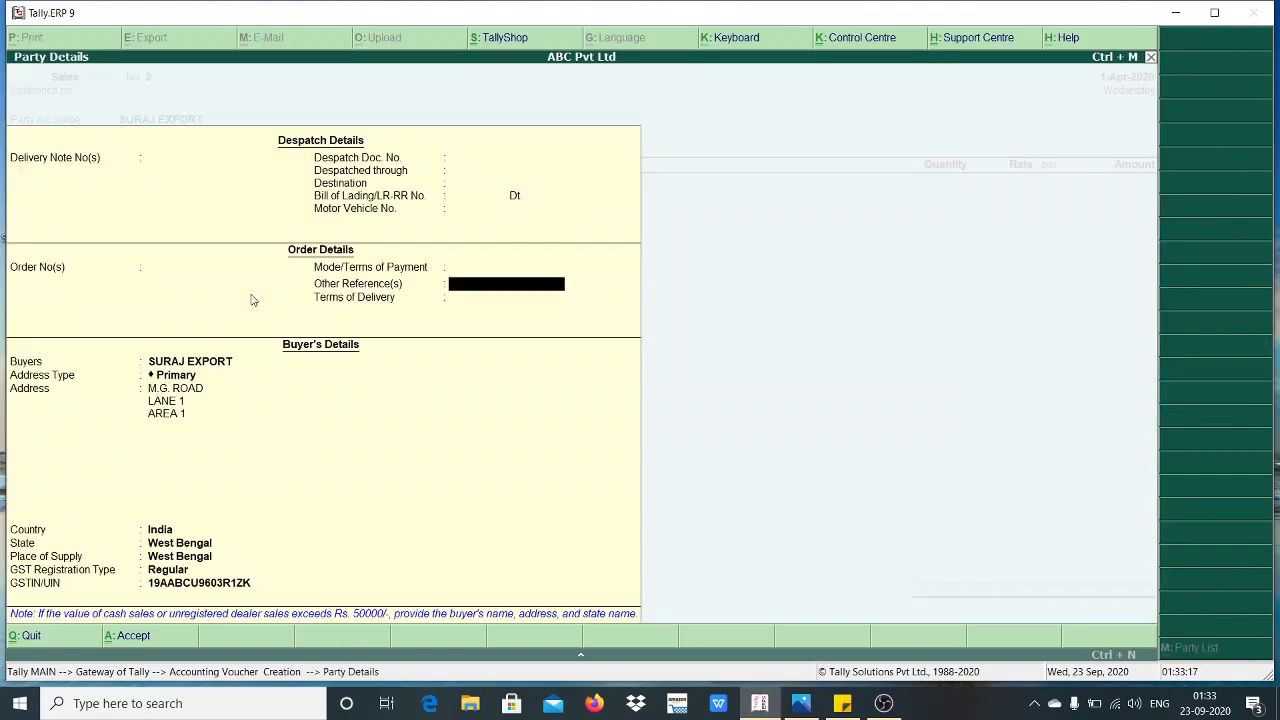
# - Choose the CENTRAL address type for the buyer SURAJ EXPORT and accept the party details
pyautogui.press('Return')
pyautogui.press('Down')
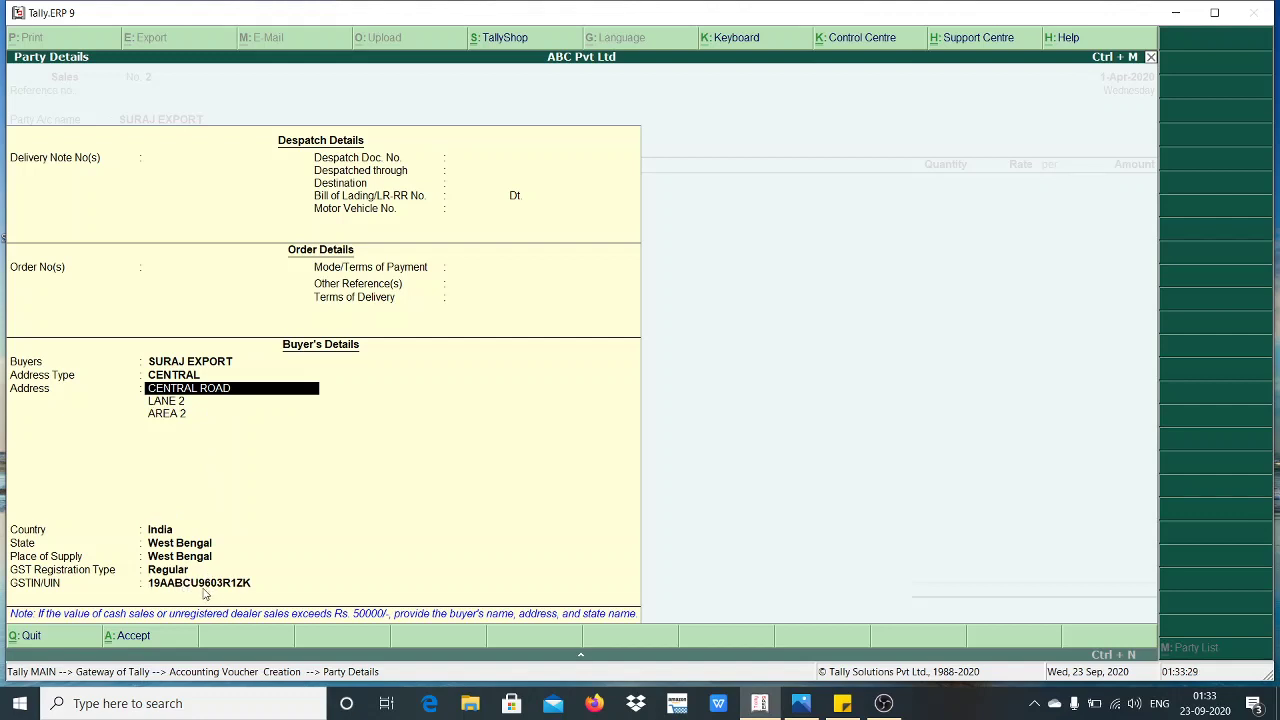
pyautogui.hotkey('ctrl', 'a')
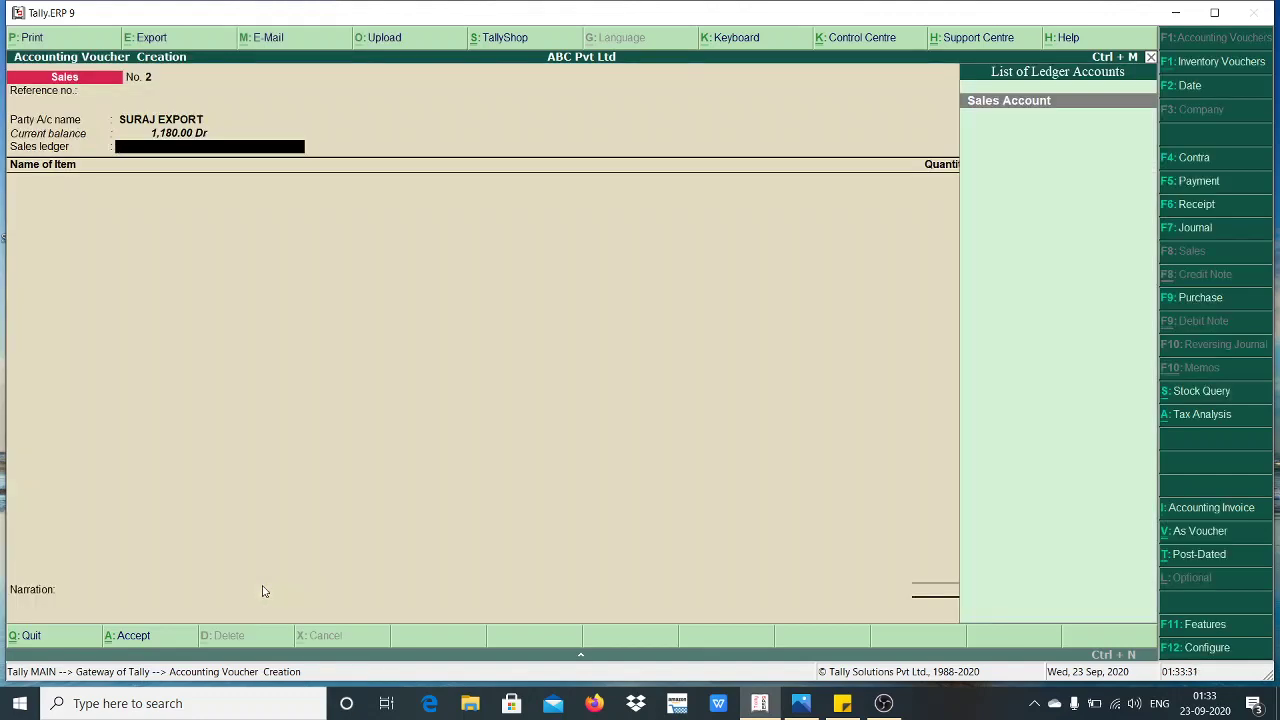
# - Set voucher 2's sales ledger to Sales Account and add 10 KGS of Wheat flour at the rate of 100
pyautogui.press('Return')
pyautogui.press('Down')
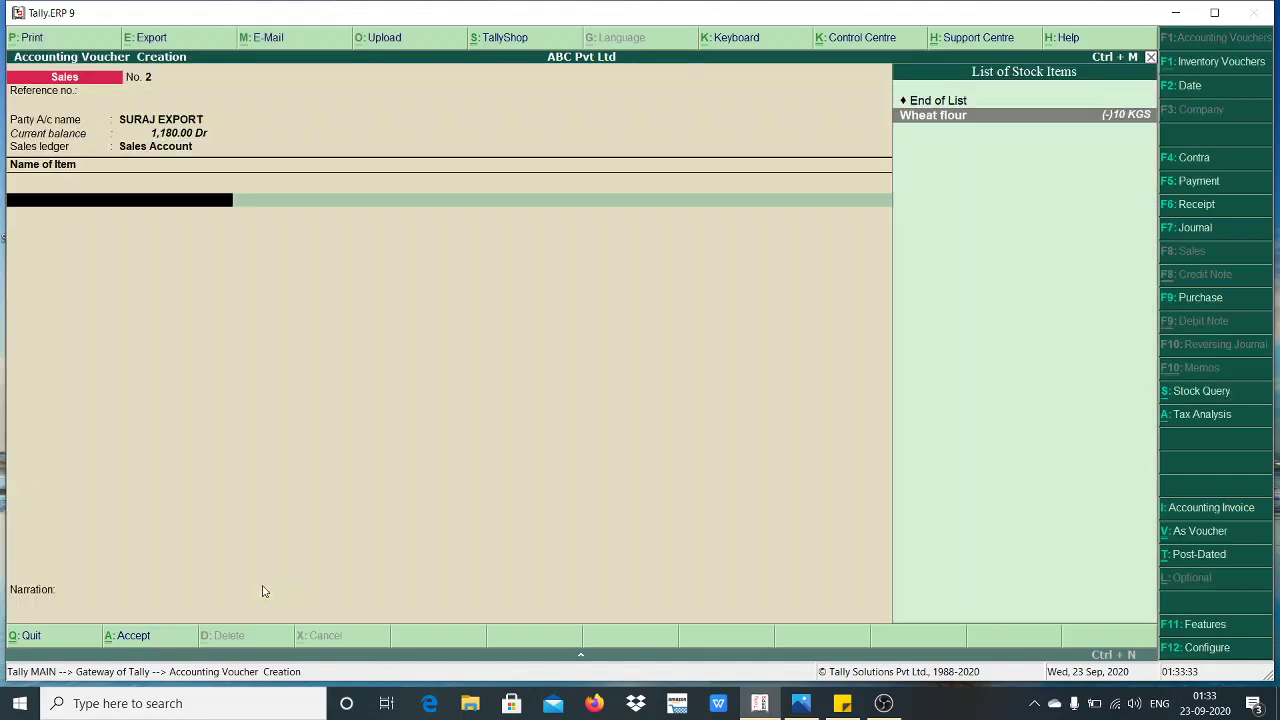
pyautogui.press('Return')
pyautogui.write('10')
pyautogui.press('Return')
pyautogui.press('Return')
pyautogui.press('Return')
pyautogui.press('Return')
pyautogui.press('Return')
# - Add the CGST and SGST tax ledgers to sales voucher 2
pyautogui.write('CG')
pyautogui.press('Return')
pyautogui.press('Return')
pyautogui.write('SG')
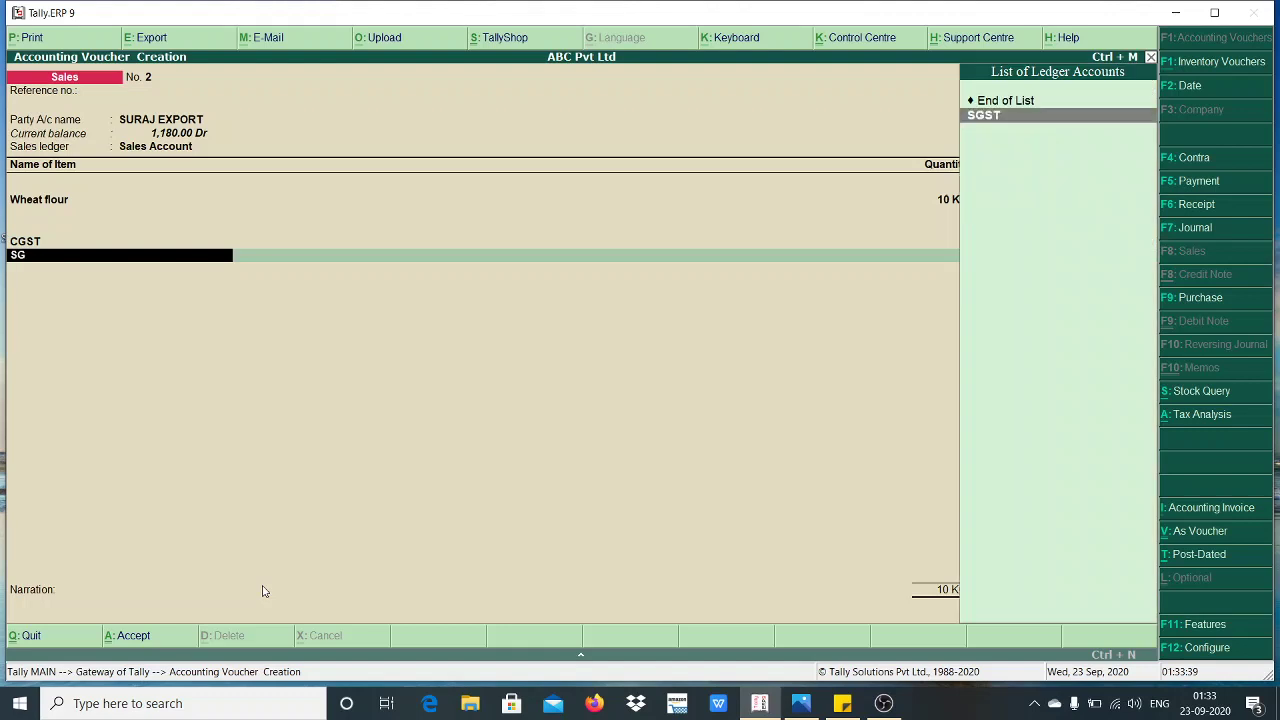
pyautogui.press('Return')
pyautogui.press('Return')
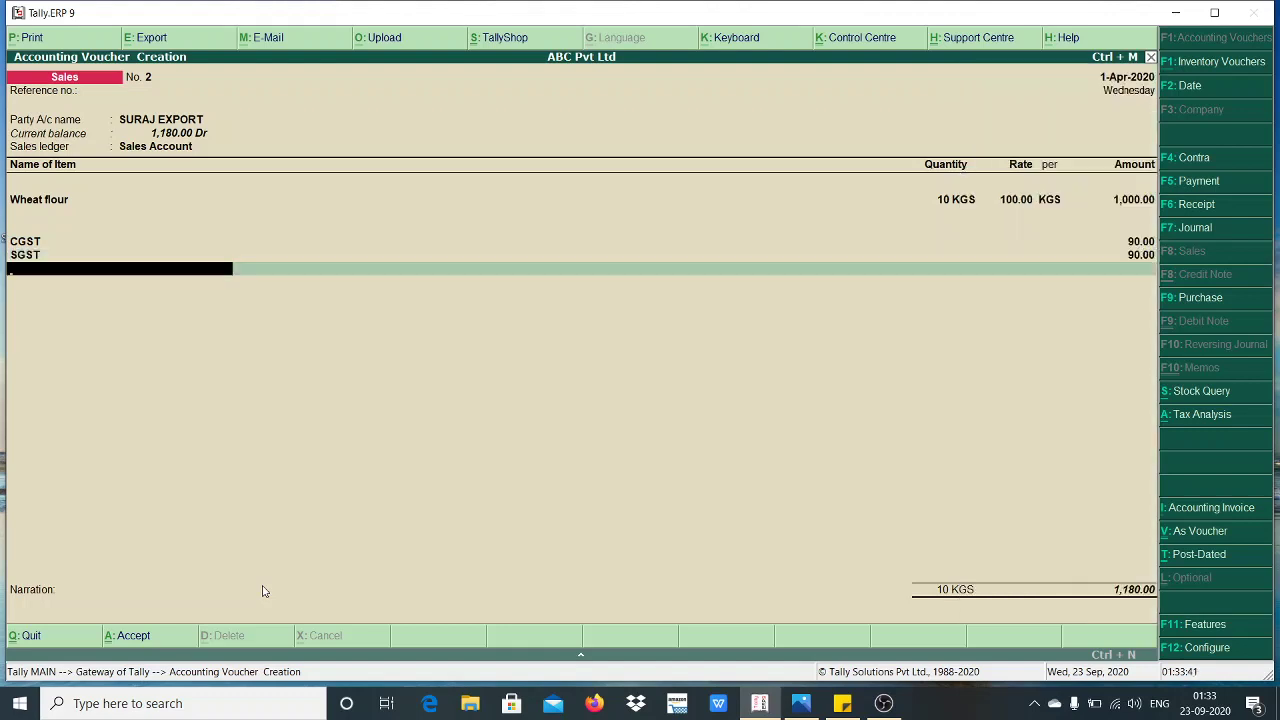
# - Preview the tax invoice enlarged to check the buyer's CENTRAL address, and save sales voucher 2
pyautogui.click(86, 42)
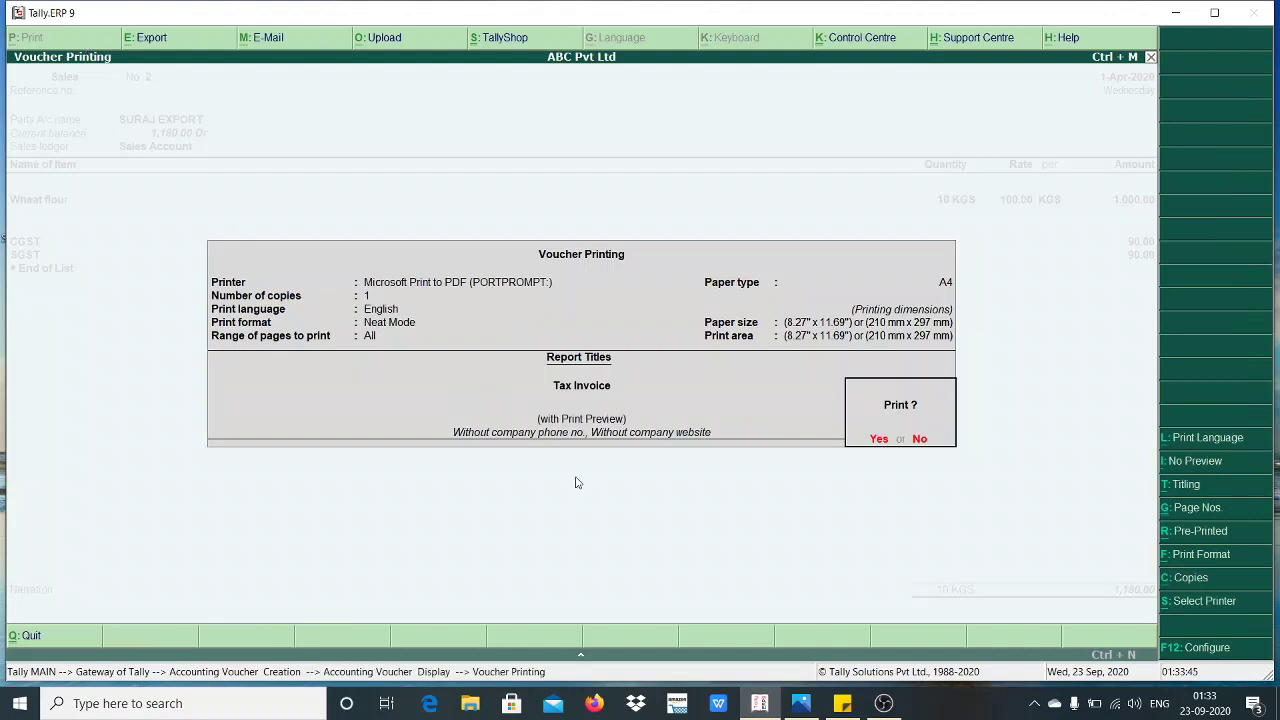
pyautogui.press('Return')
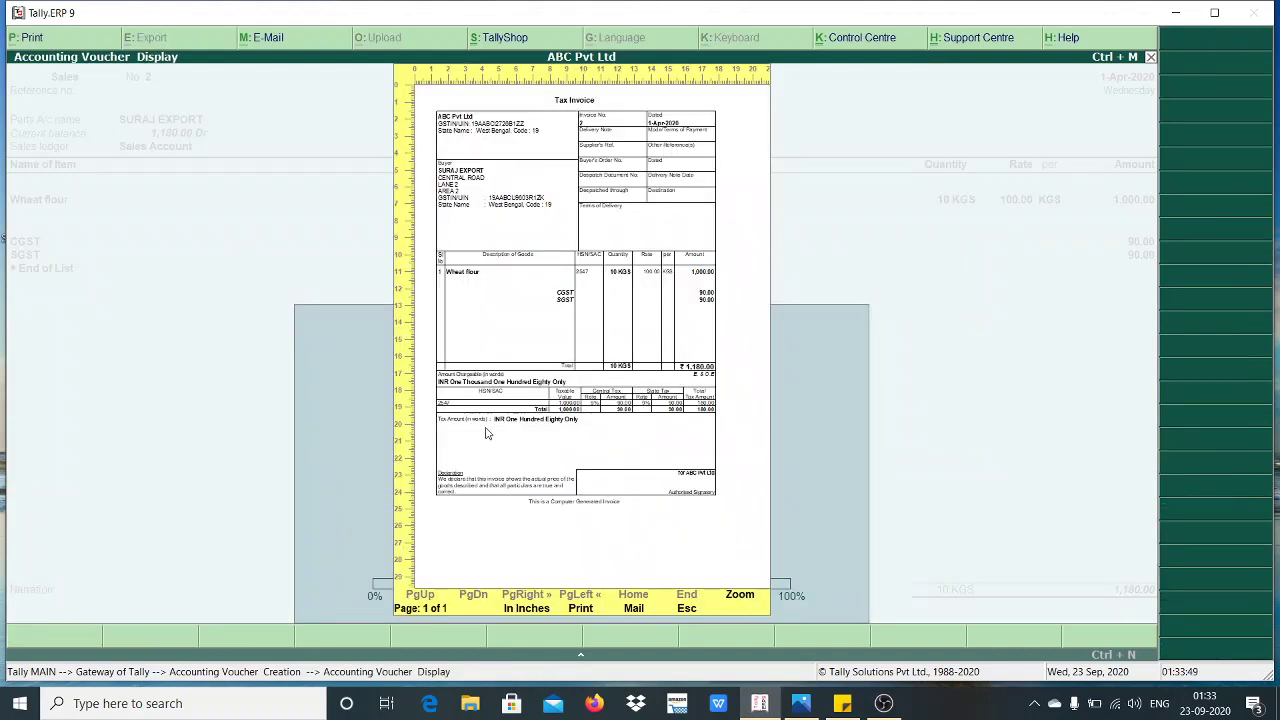
pyautogui.click(741, 596)
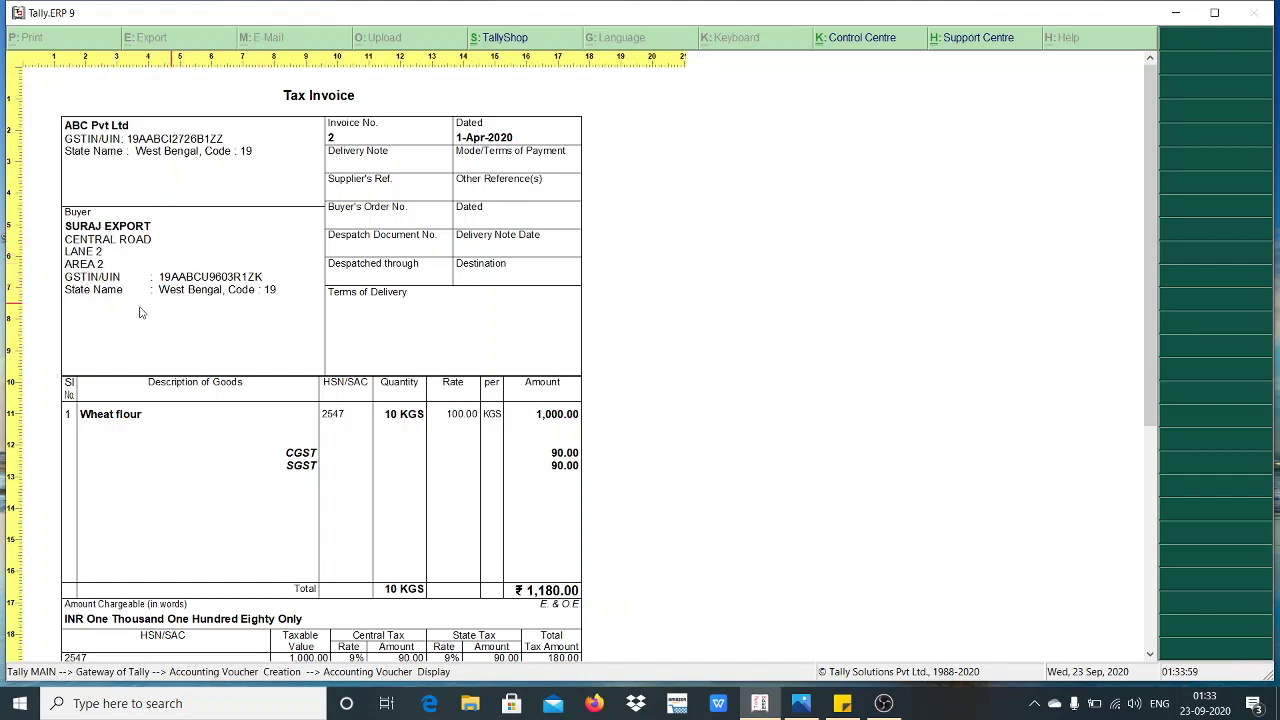
pyautogui.press('Escape')
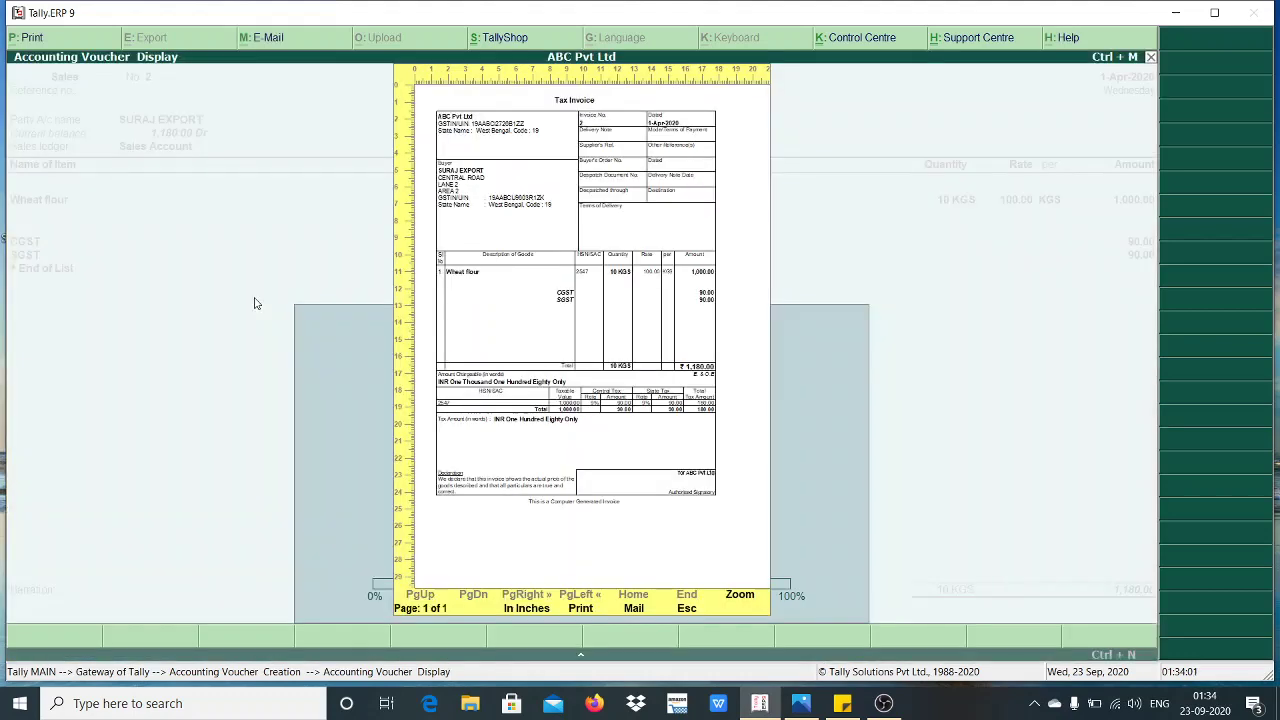
pyautogui.press('Escape')
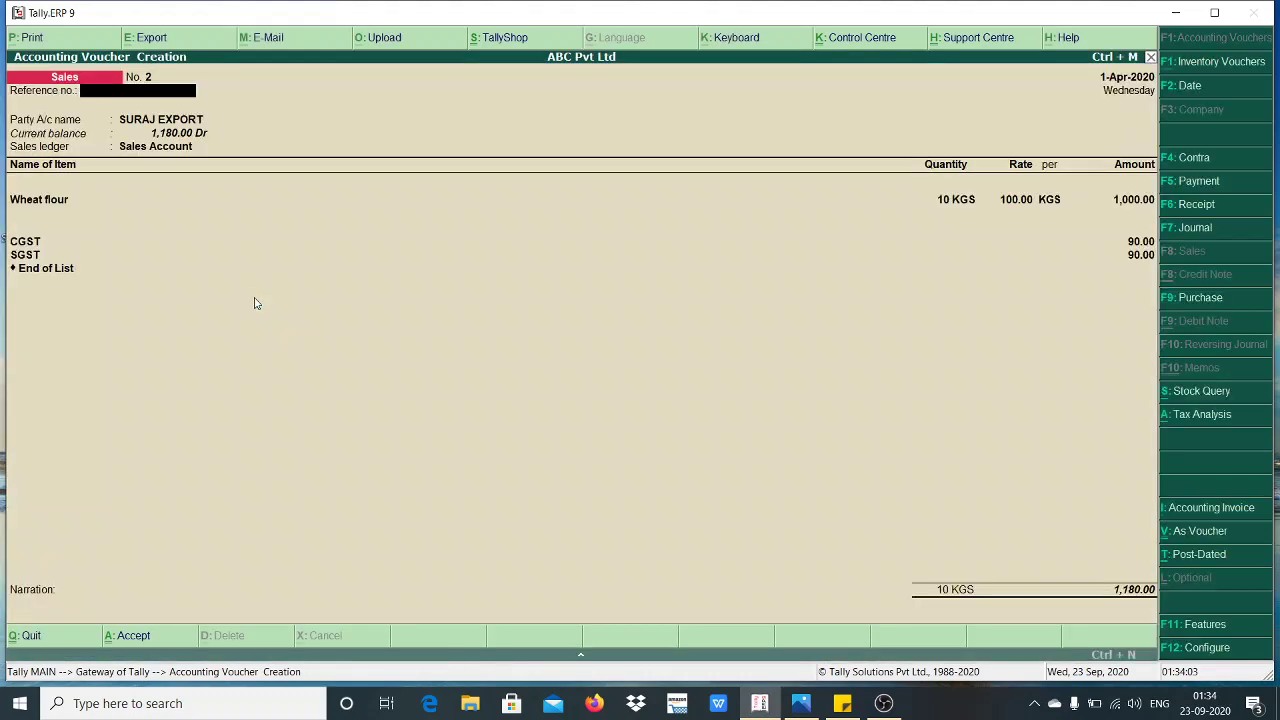
pyautogui.hotkey('ctrl', 'a')
pyautogui.press('Return')
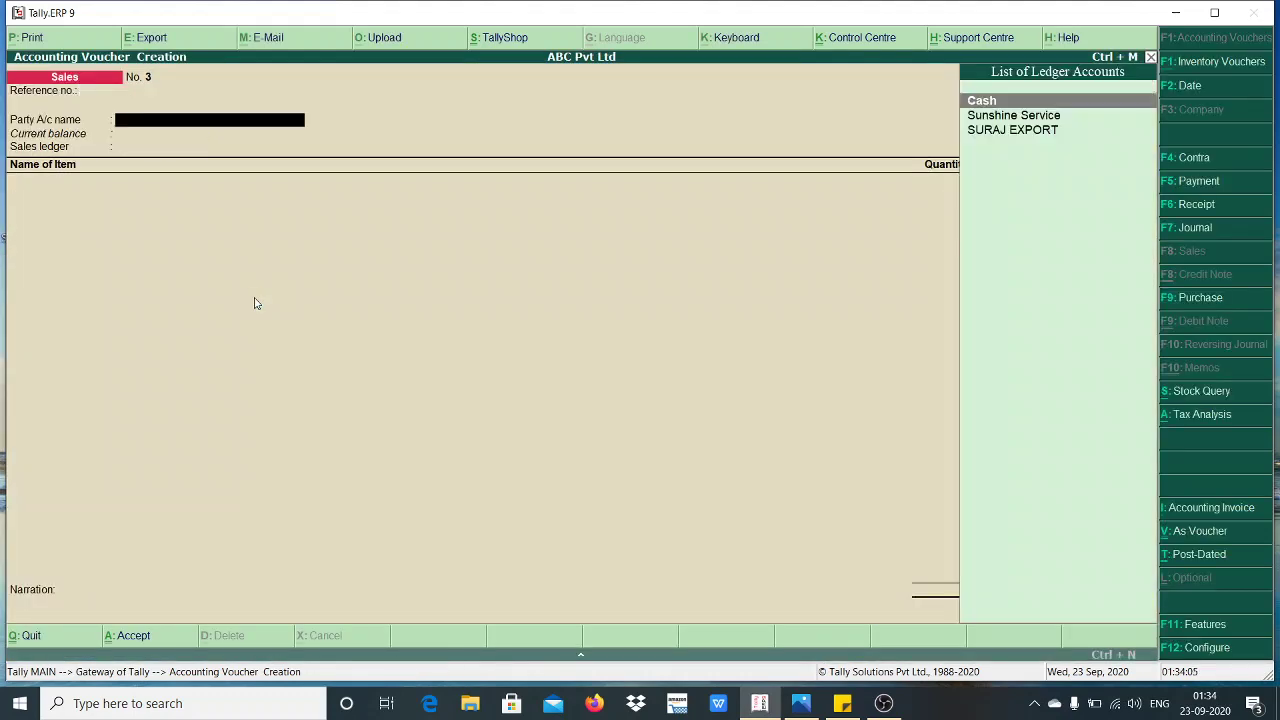
# - Select SURAJ EXPORT as the party of sales voucher 3 and leave its despatch and order details blank
pyautogui.press('Down')
pyautogui.press('Down')
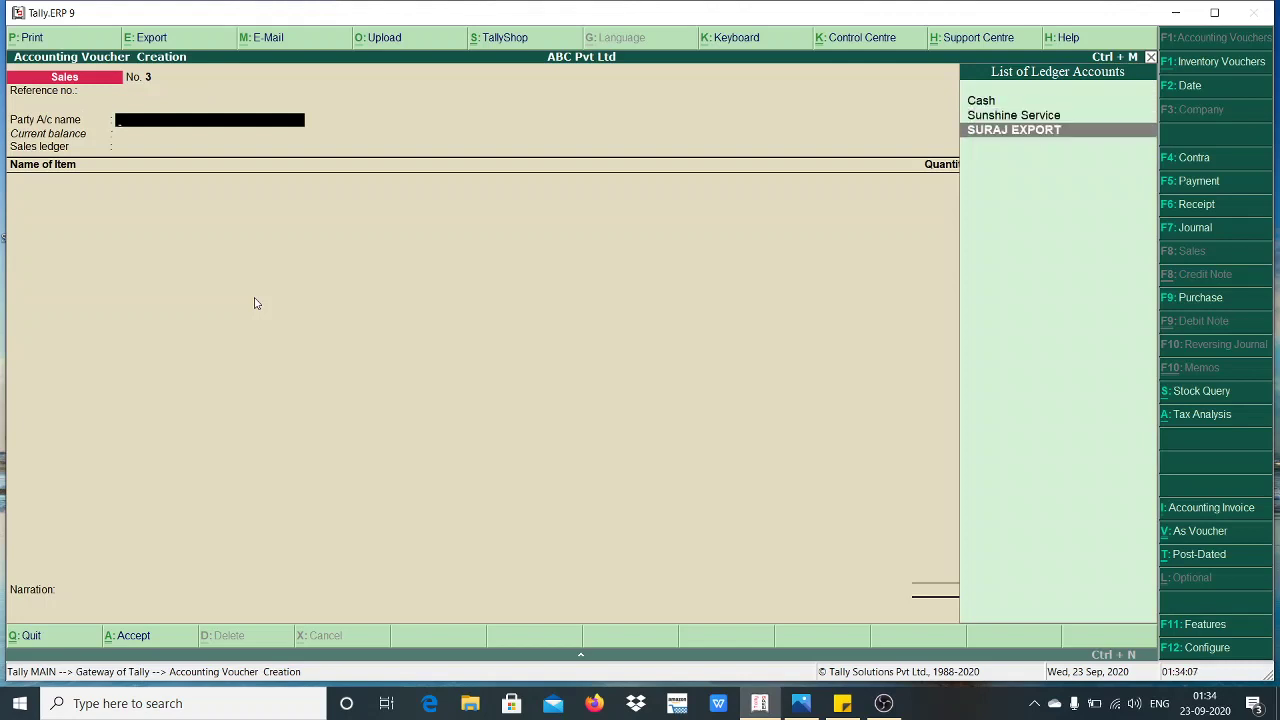
pyautogui.press('Return')
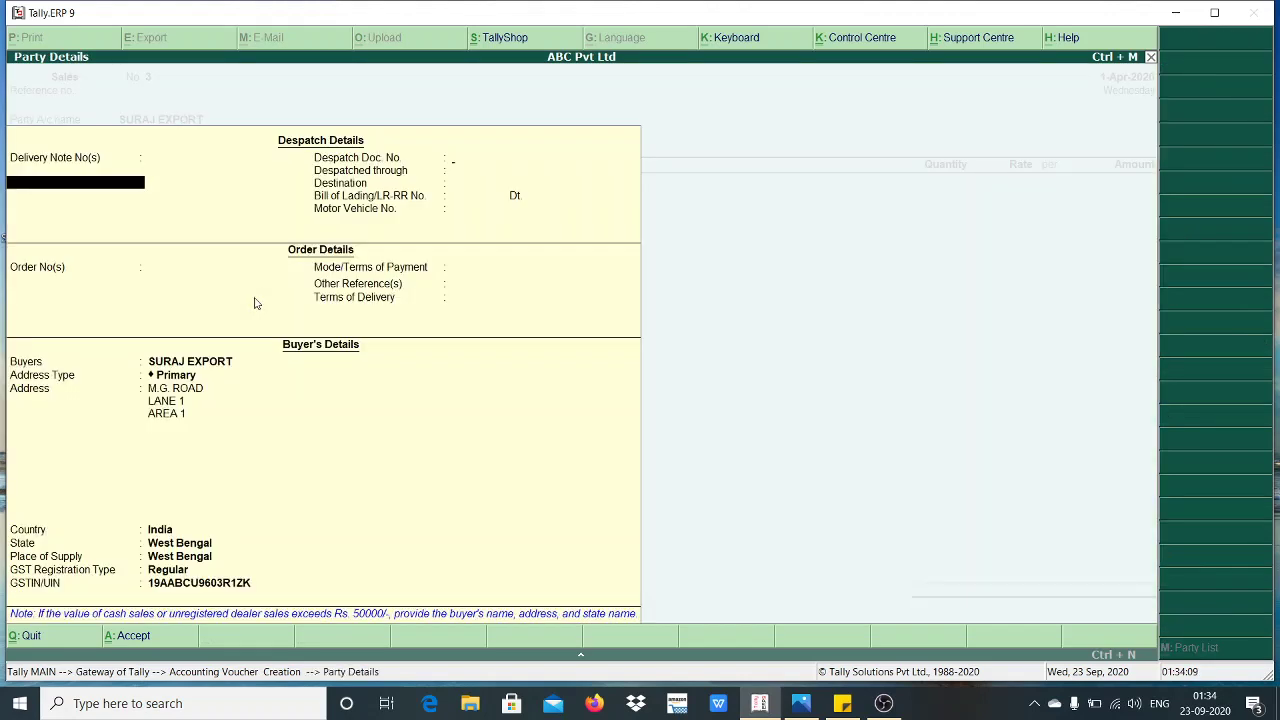
pyautogui.press('Return')
pyautogui.press('Return')
pyautogui.press('Return')
pyautogui.press('Return')
pyautogui.press('Return')
pyautogui.press('Return')
pyautogui.press('Return')
pyautogui.press('Return')
pyautogui.press('Return')
pyautogui.press('Return')
pyautogui.press('Return')
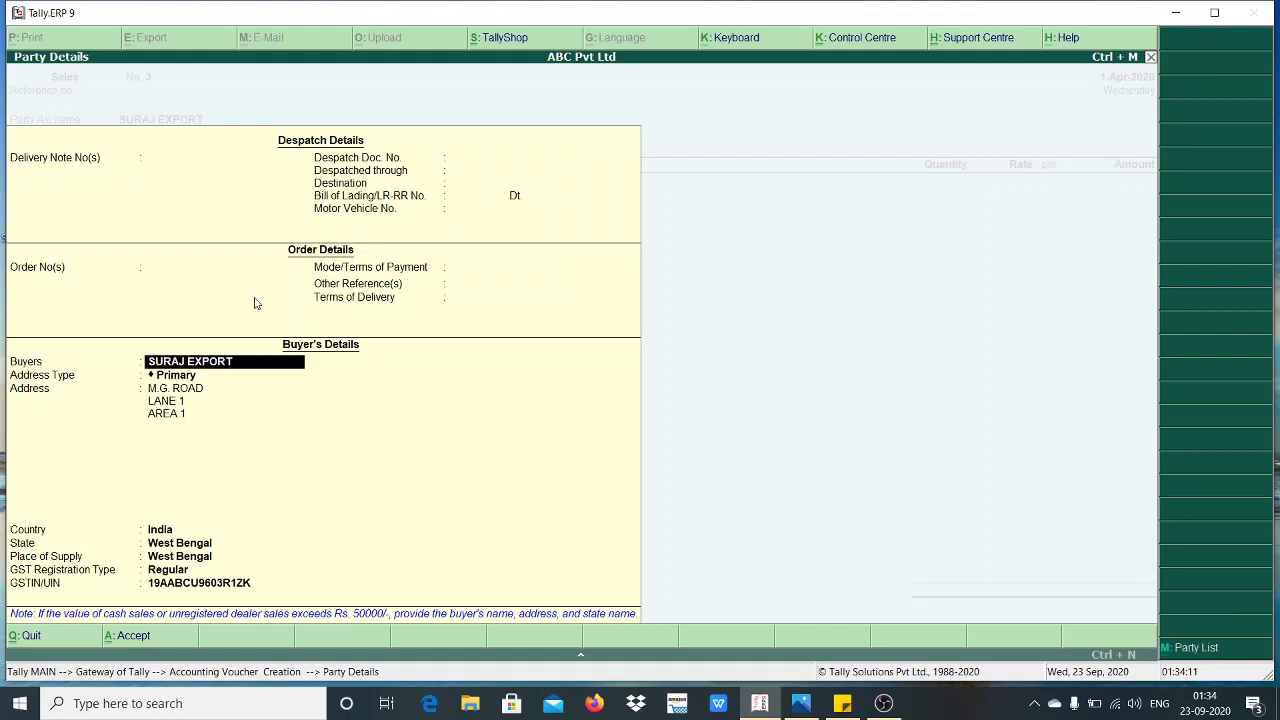
# - Choose the DELHI address type for the buyer SURAJ EXPORT and accept the party details
pyautogui.press('Return')
pyautogui.press('Down')
pyautogui.press('Down')
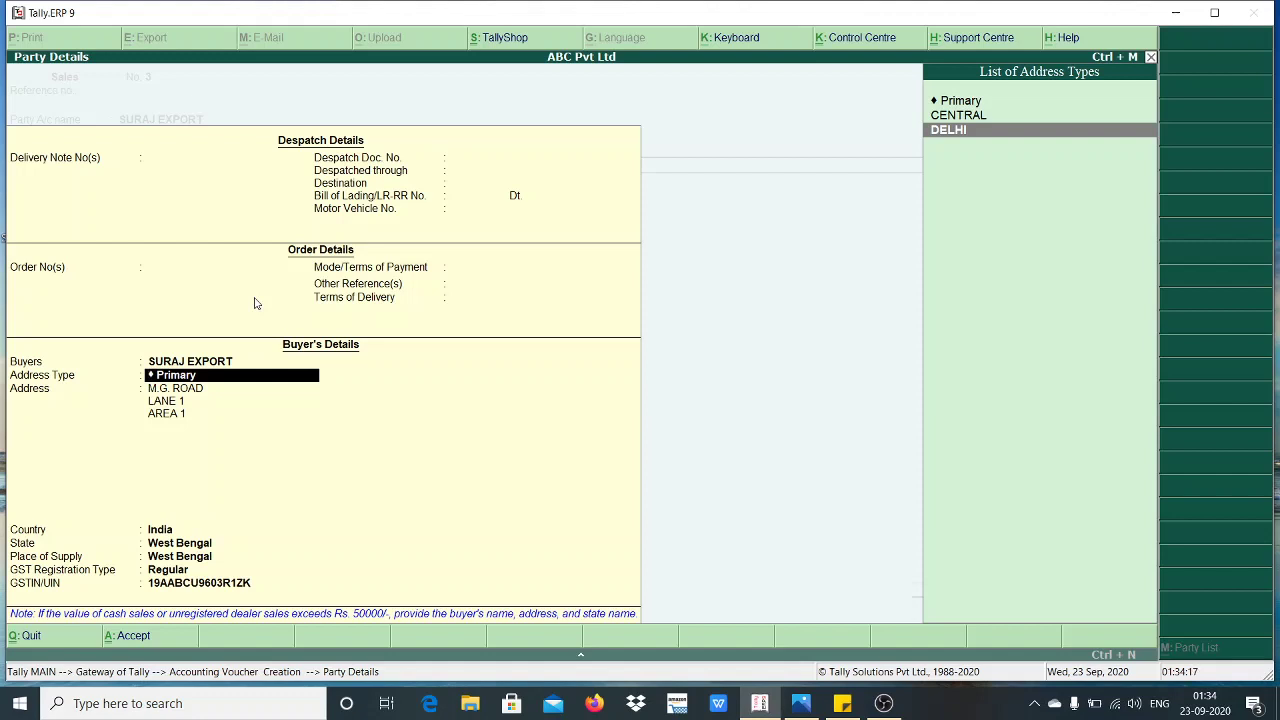
pyautogui.press('Return')
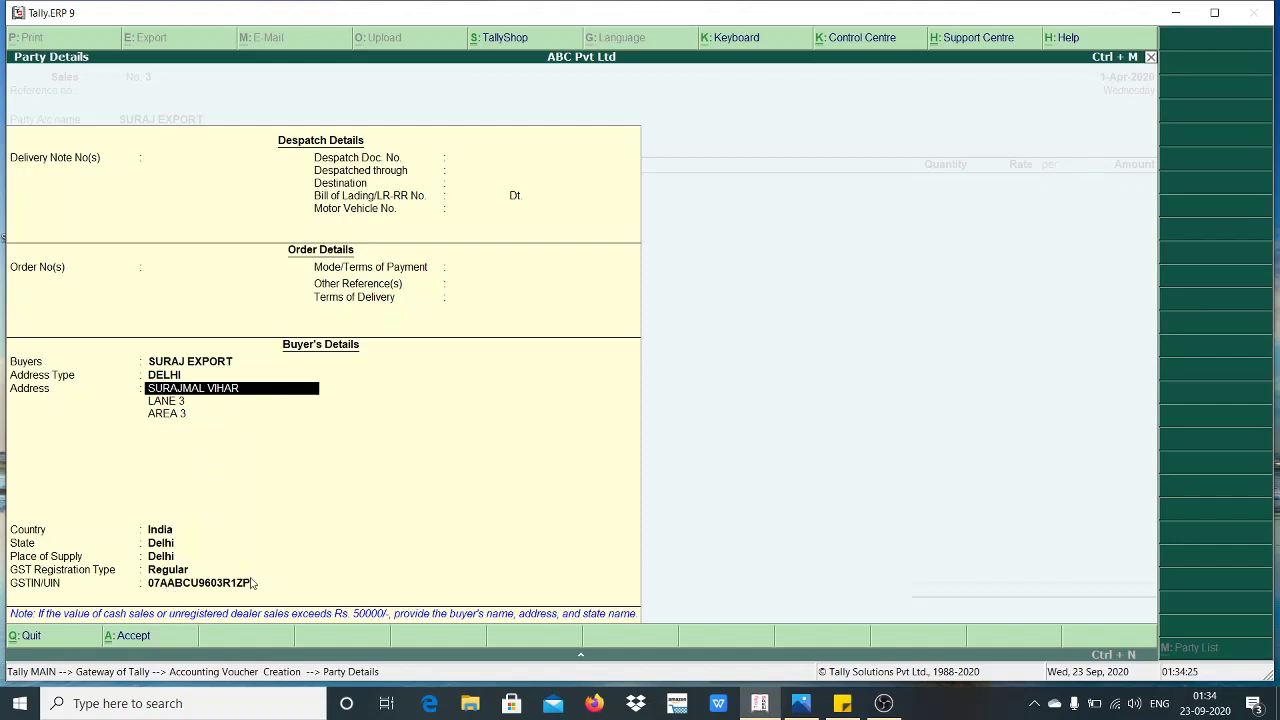
pyautogui.hotkey('ctrl', 'a')
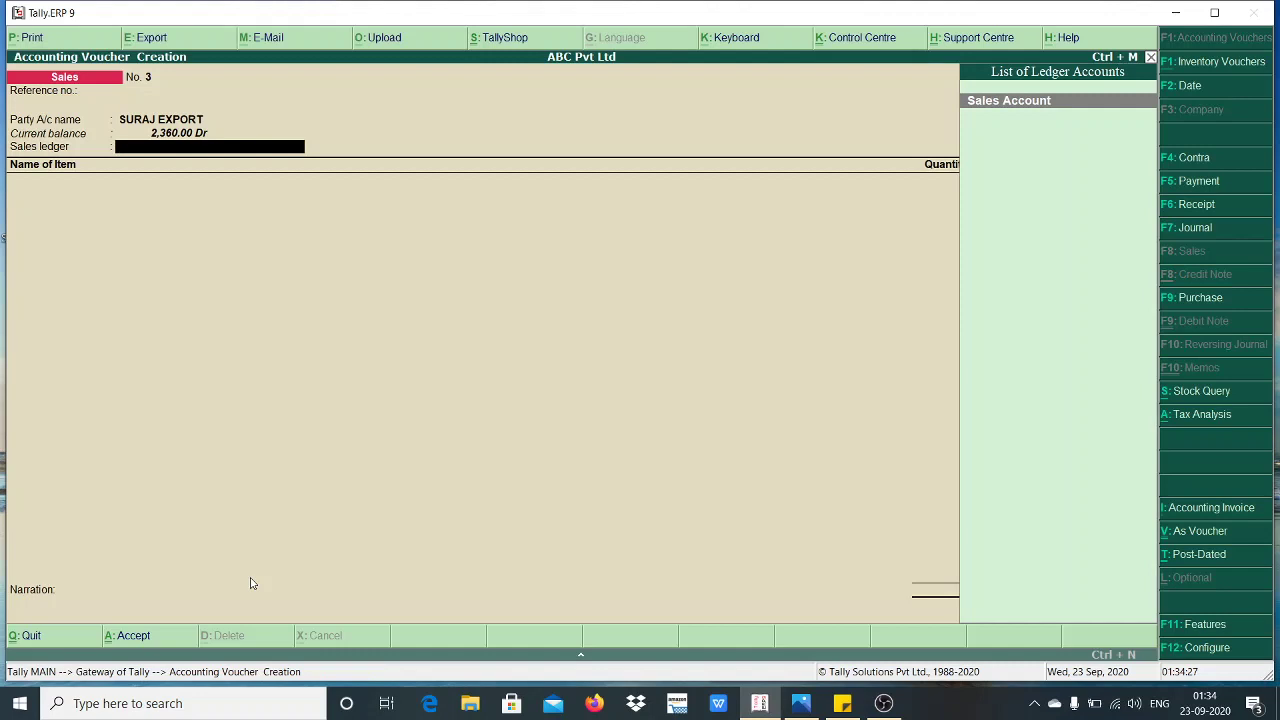
# - Set voucher 3's sales ledger to Sales Account and add 10 KGS of Wheat flour at the rate of 100
pyautogui.press('Return')
pyautogui.press('Down')
pyautogui.press('Return')
pyautogui.write('10')
pyautogui.press('Return')
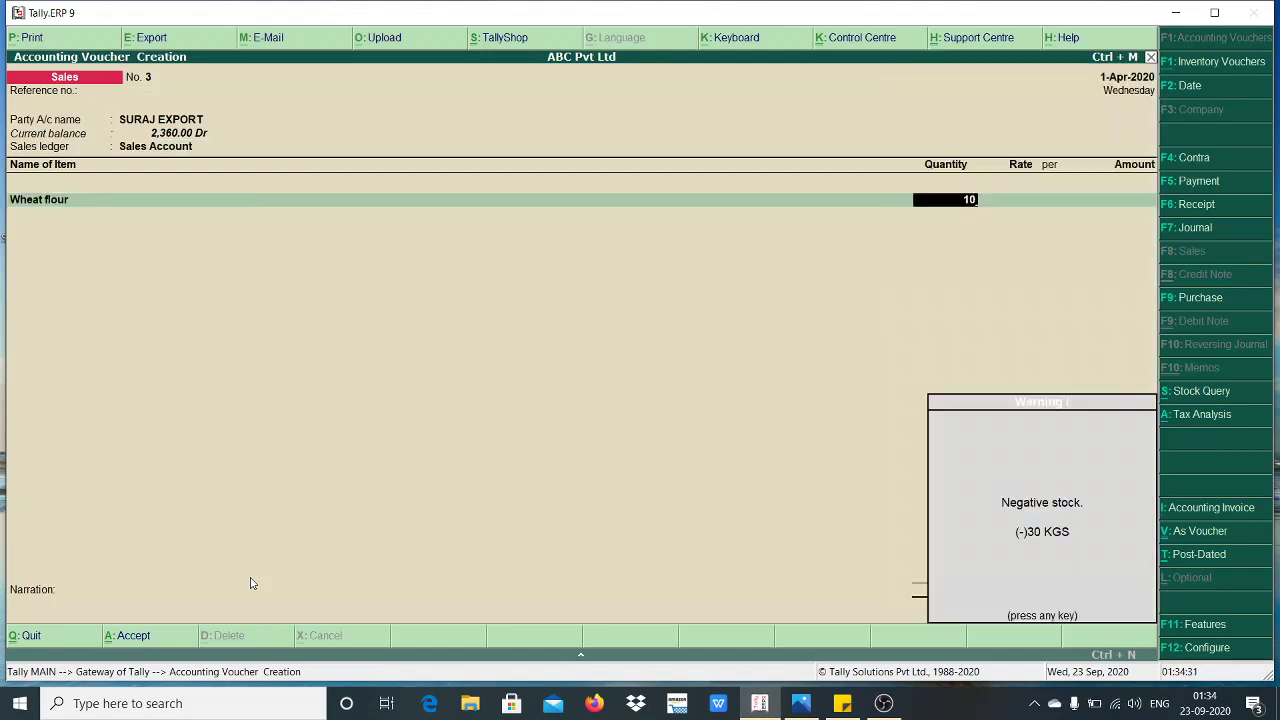
pyautogui.press('Return')
pyautogui.press('Return')
pyautogui.press('Return')
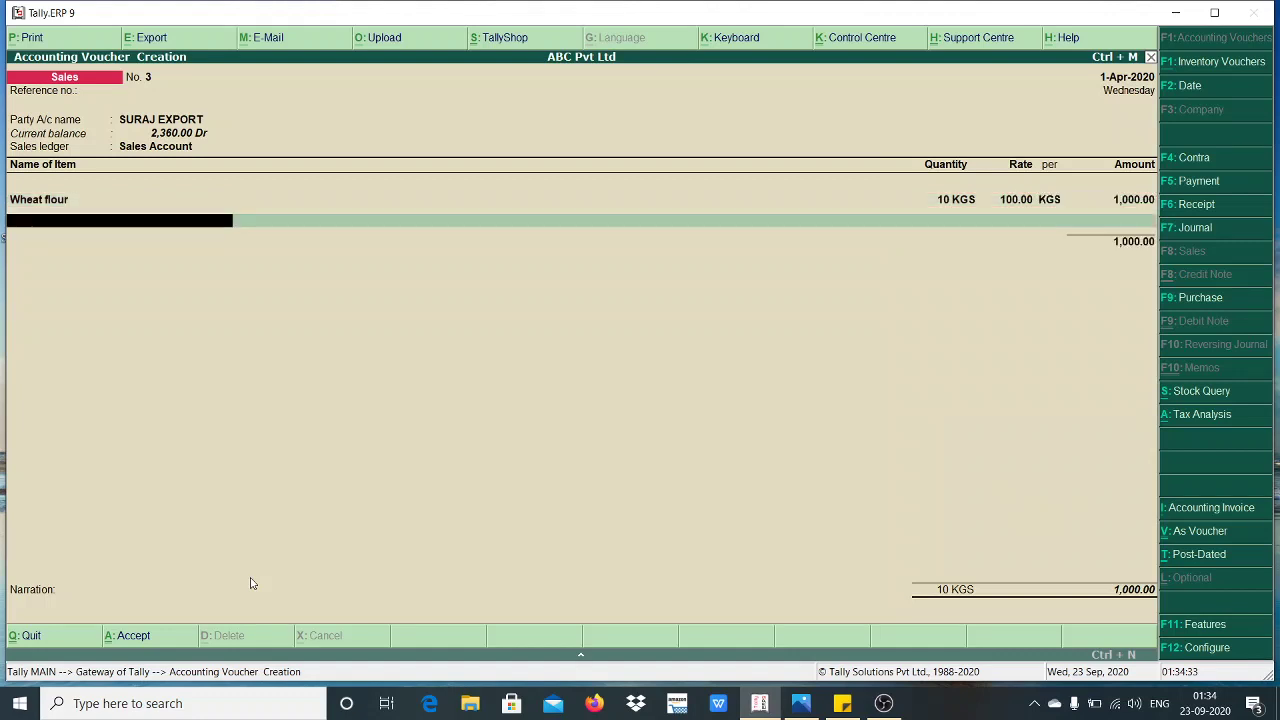
pyautogui.press('Return')
# - Try to apply the CGST ledger to the Delhi sale, and return to the tax ledger selection
pyautogui.write('CG')
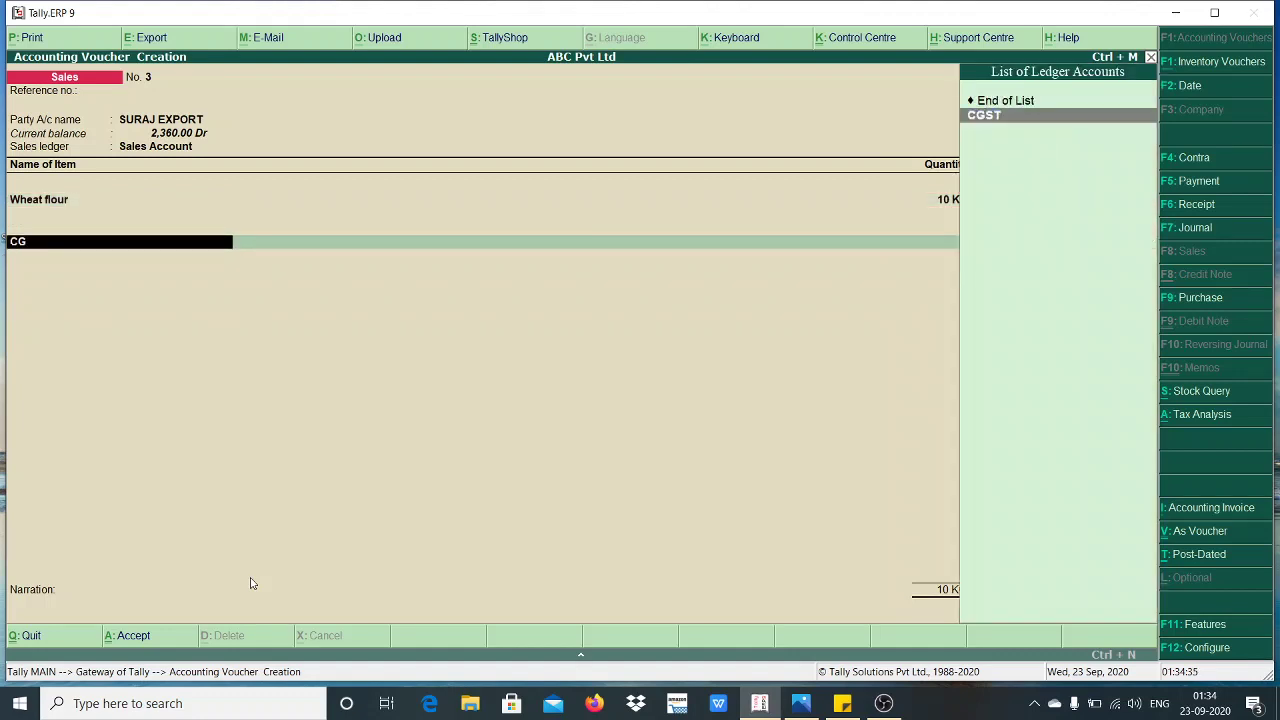
pyautogui.press('Return')
pyautogui.press('Return')
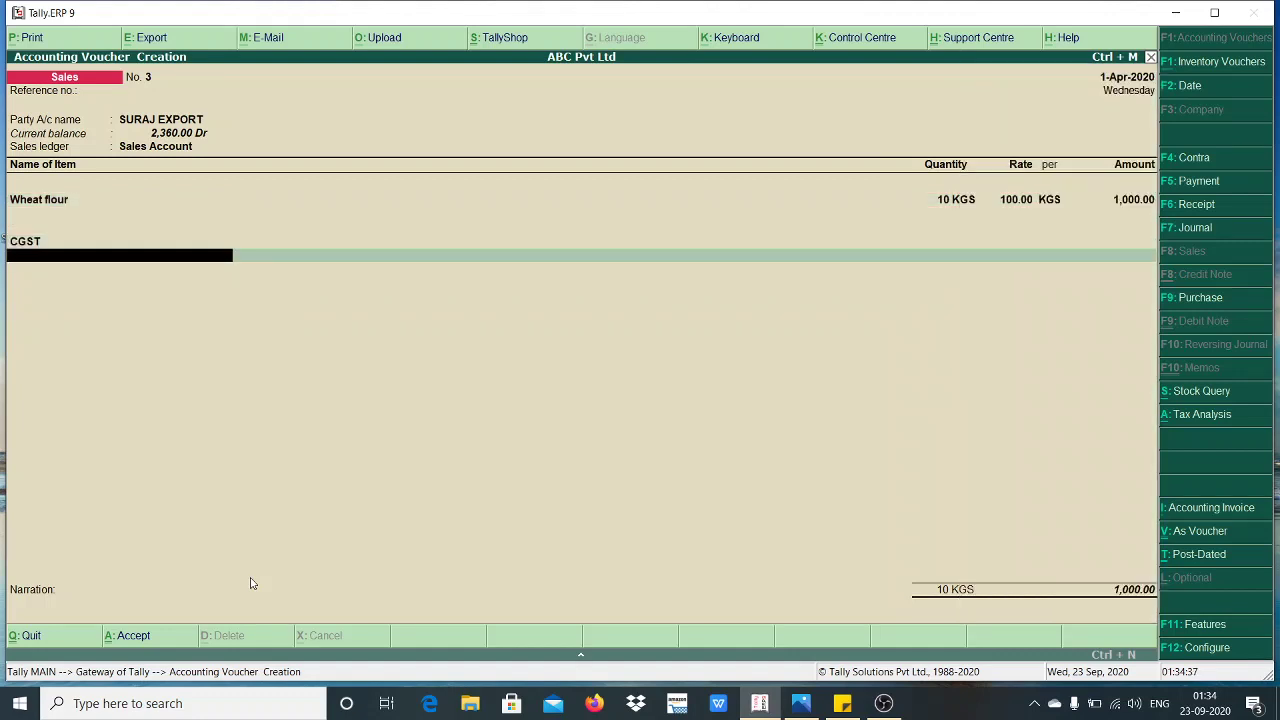
pyautogui.press('BackSpace')
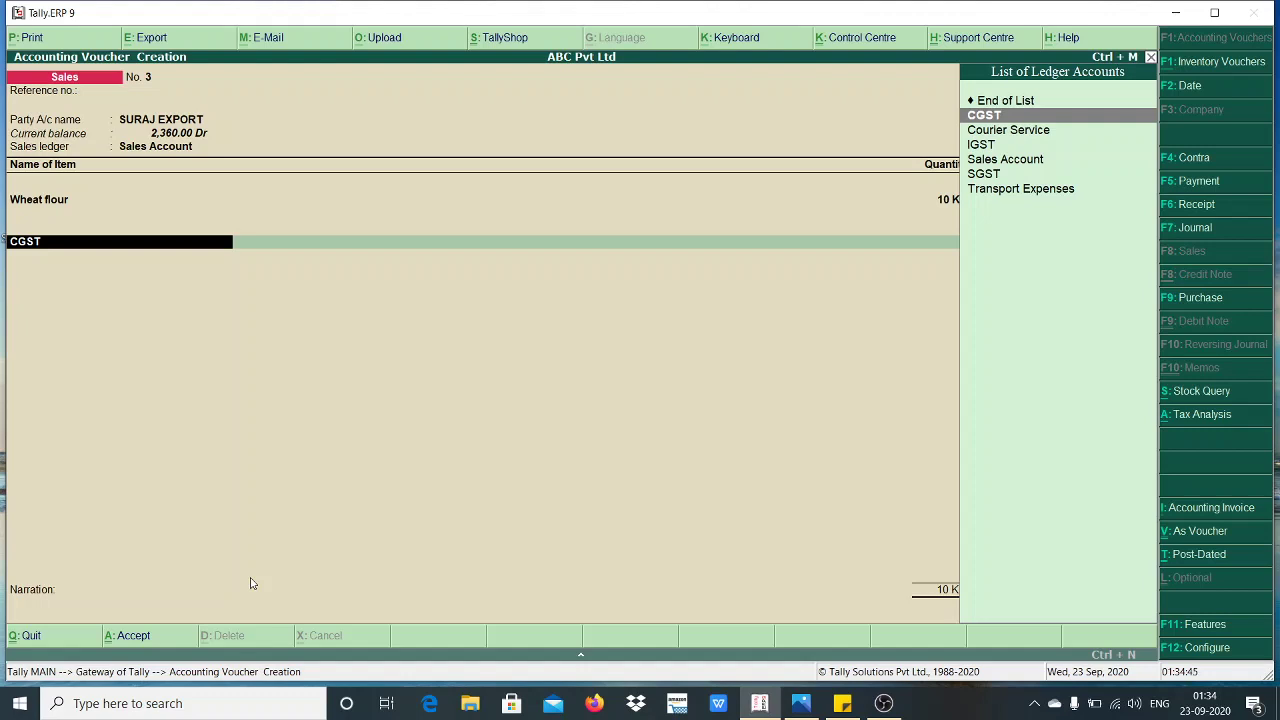
# - Apply the IGST ledger to the Wheat flour sale in voucher 3 and end the ledger entries
pyautogui.press('Down')
pyautogui.press('Down')
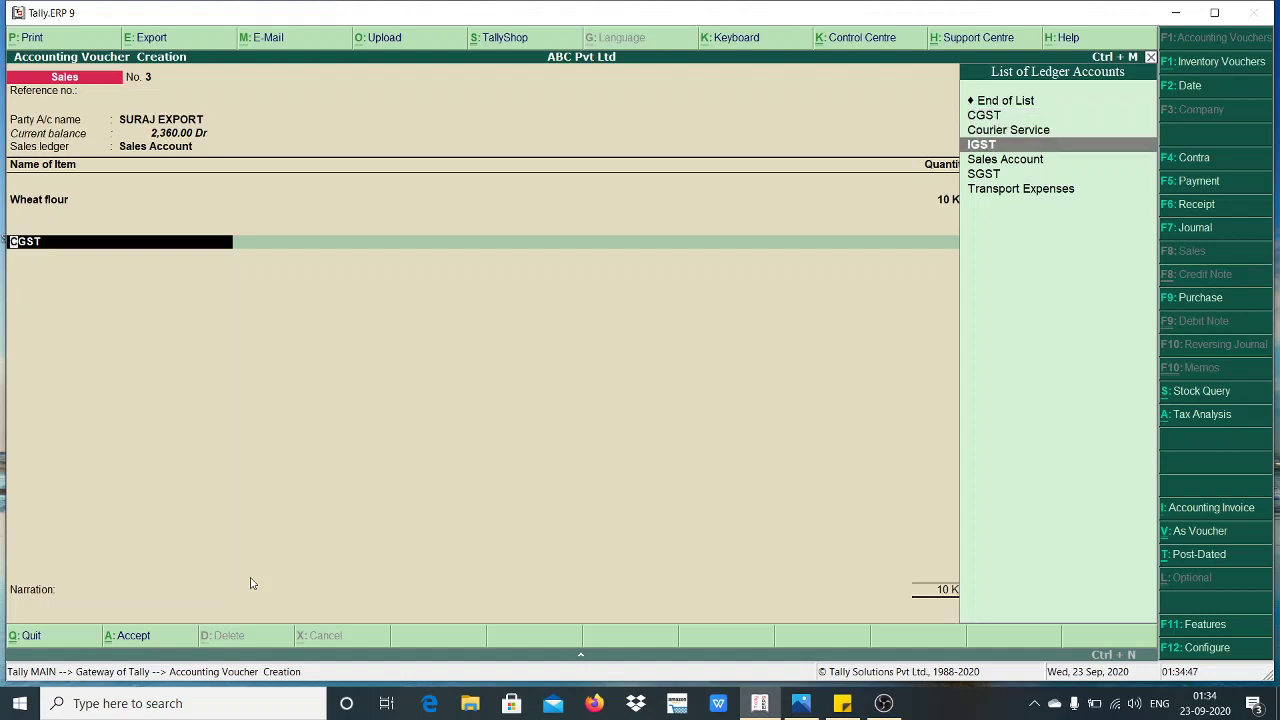
pyautogui.press('Return')
pyautogui.press('Return')
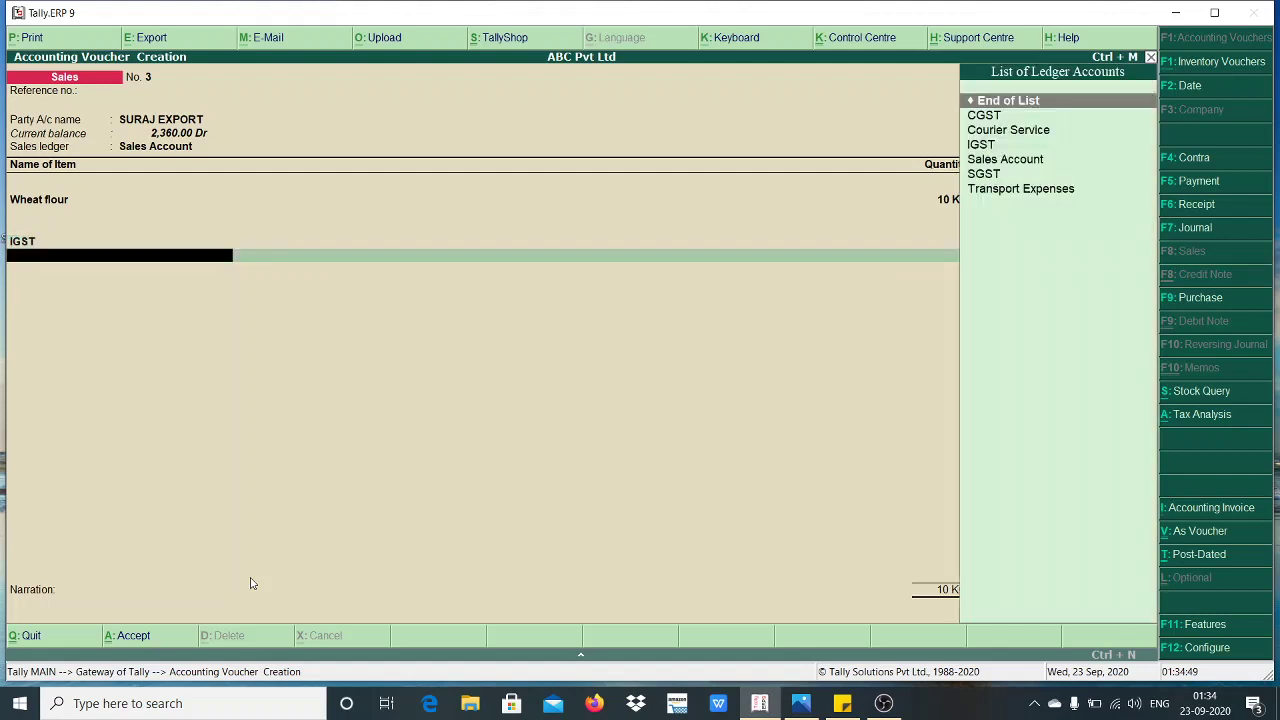
pyautogui.press('Return')
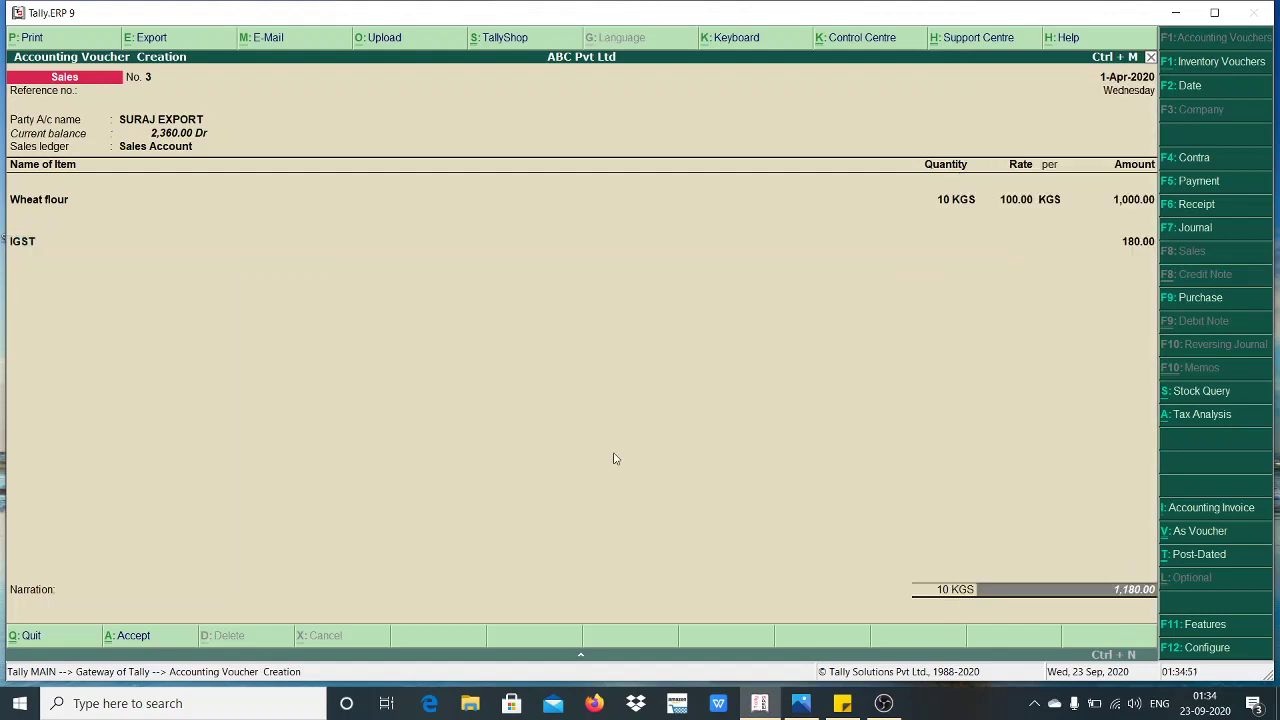
# - Examine the voucher's detailed tax analysis, including the Integrated Tax line for Wheat flour, and return to the voucher
pyautogui.click(1212, 424)
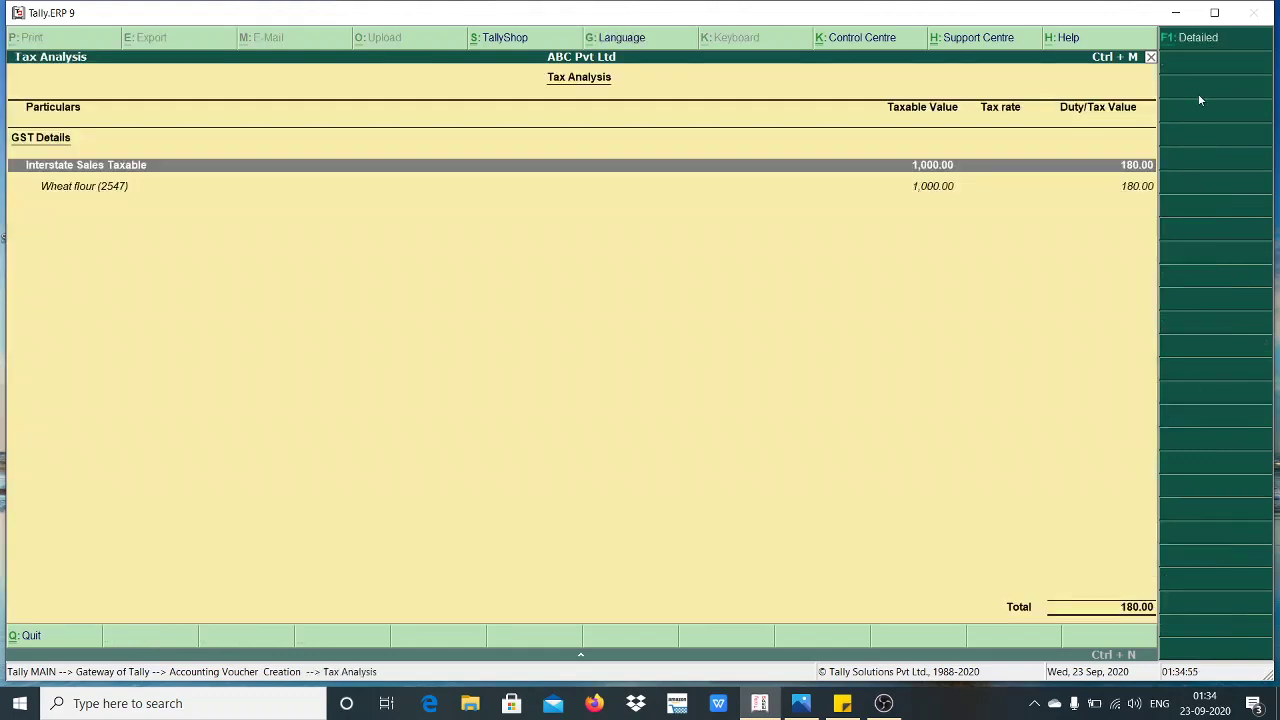
pyautogui.click(1191, 42)
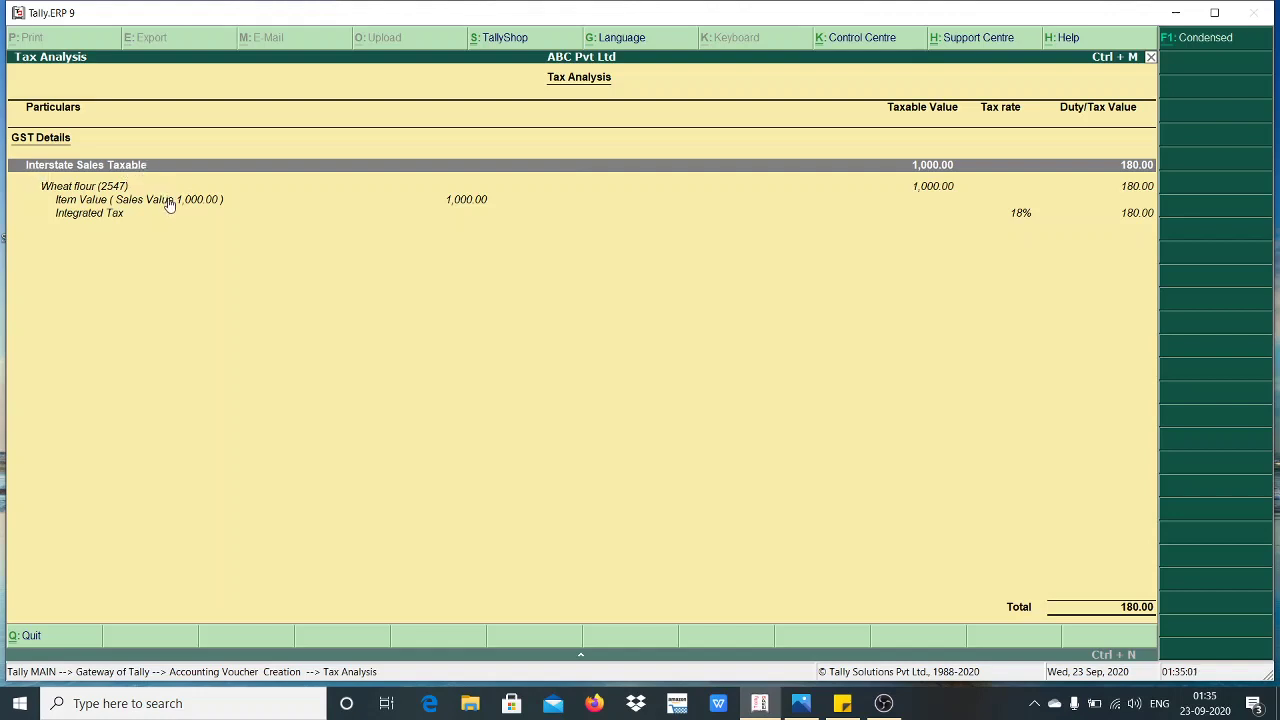
pyautogui.click(112, 218)
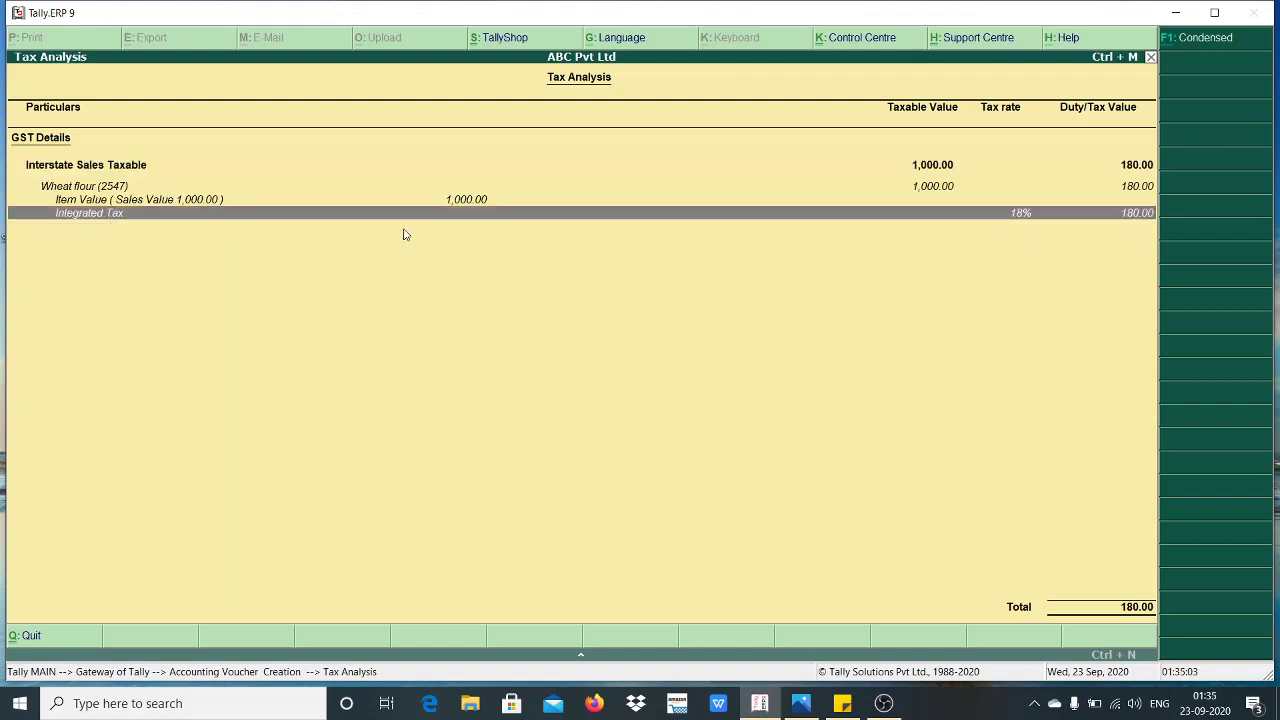
pyautogui.press('Escape')
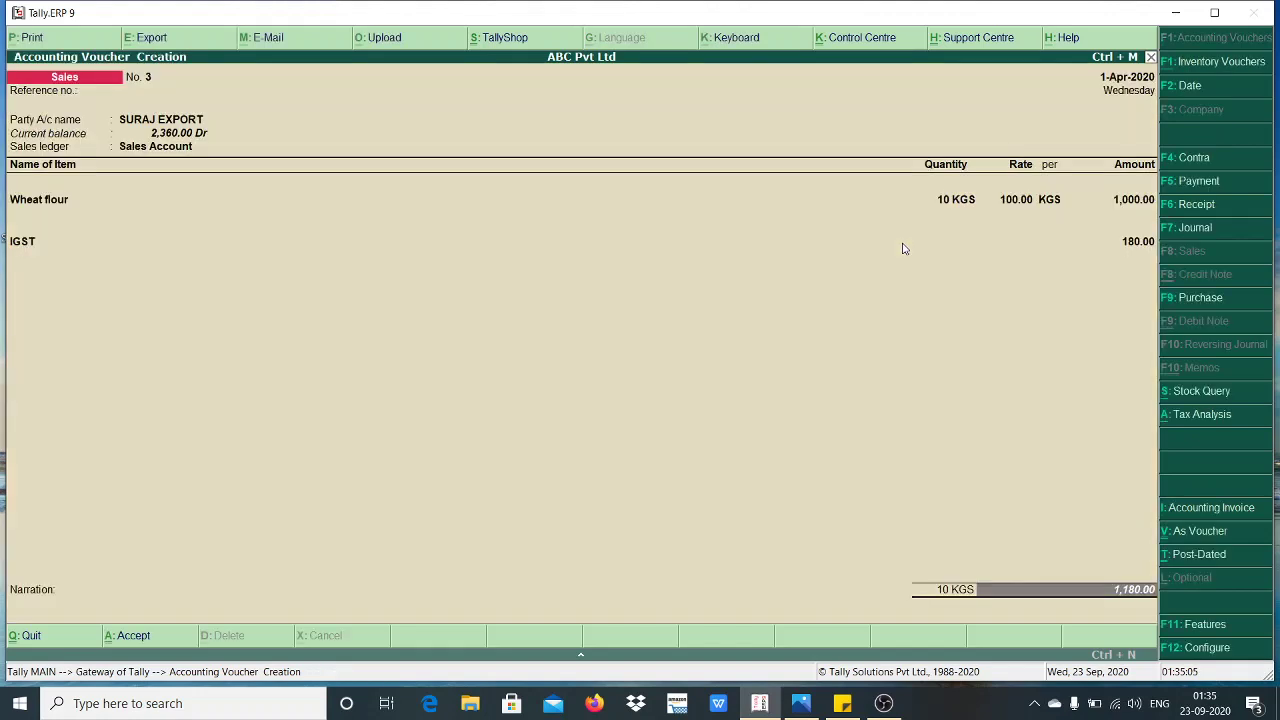
# - Save sales voucher 3 with a blank narration and switch to Photos to show the SURAJ EXPORT office address chart
pyautogui.press('Return')
pyautogui.press('Return')
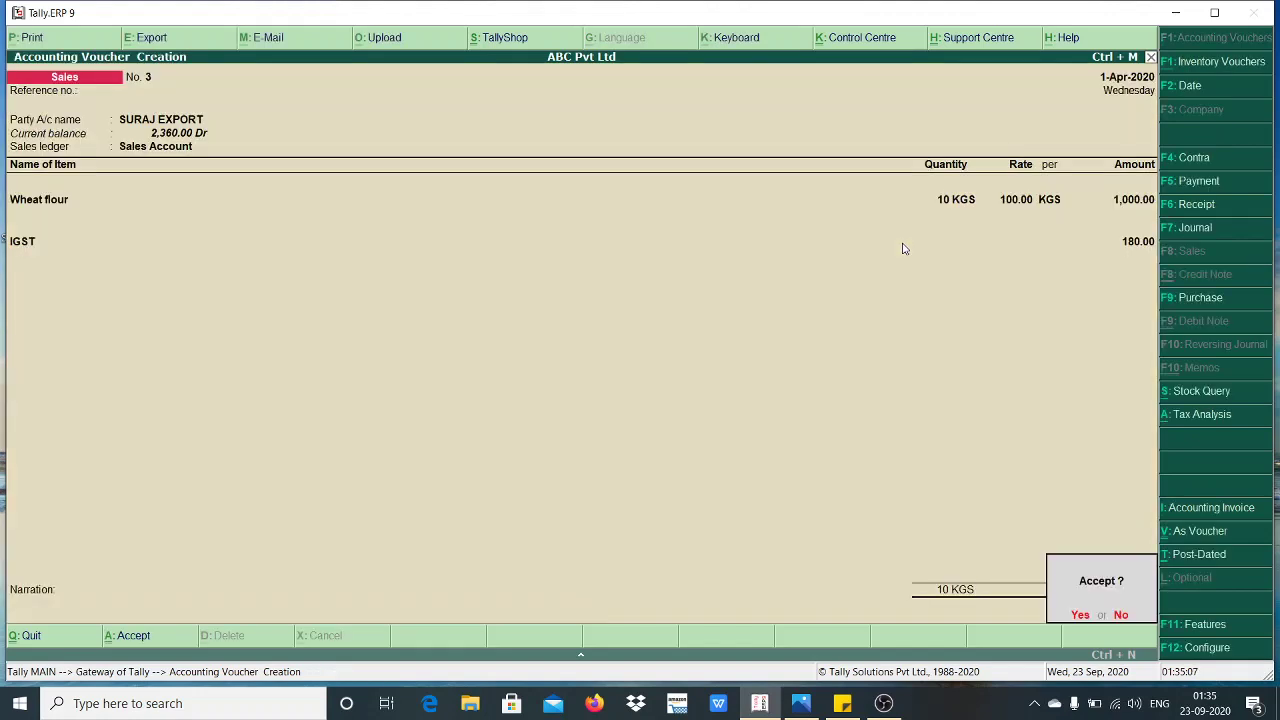
pyautogui.press('Return')
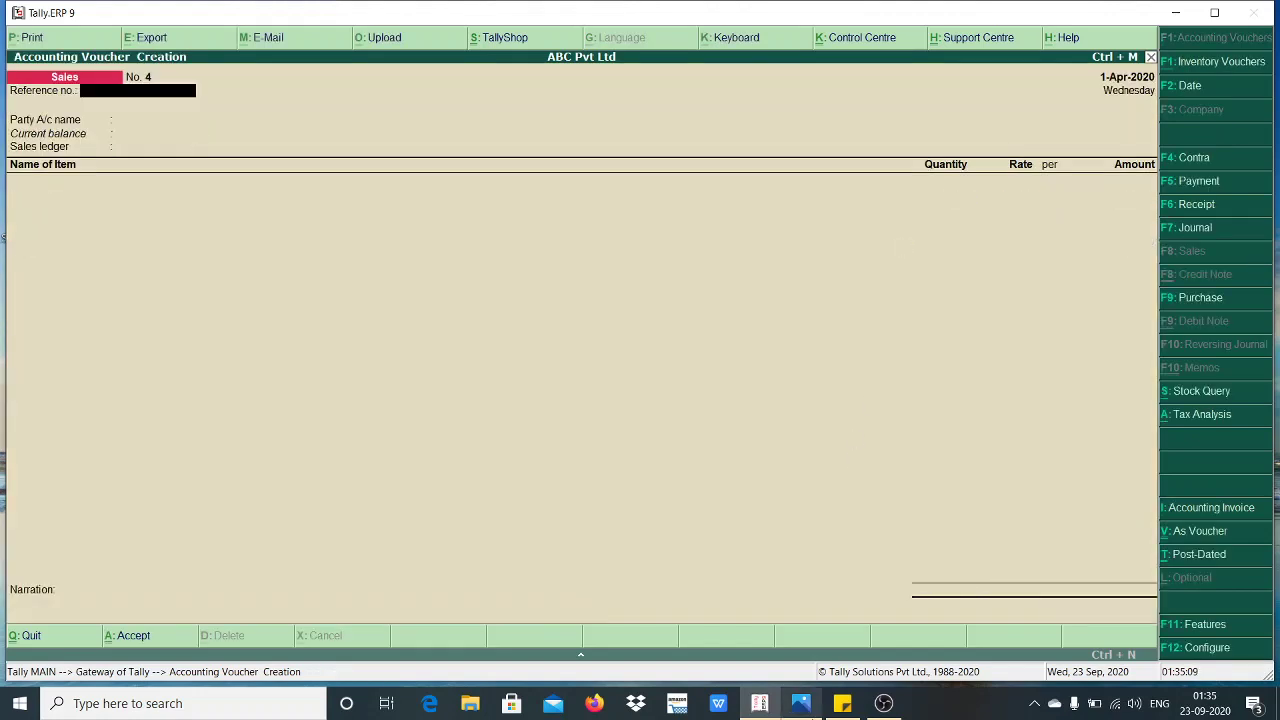
pyautogui.click(815, 714)
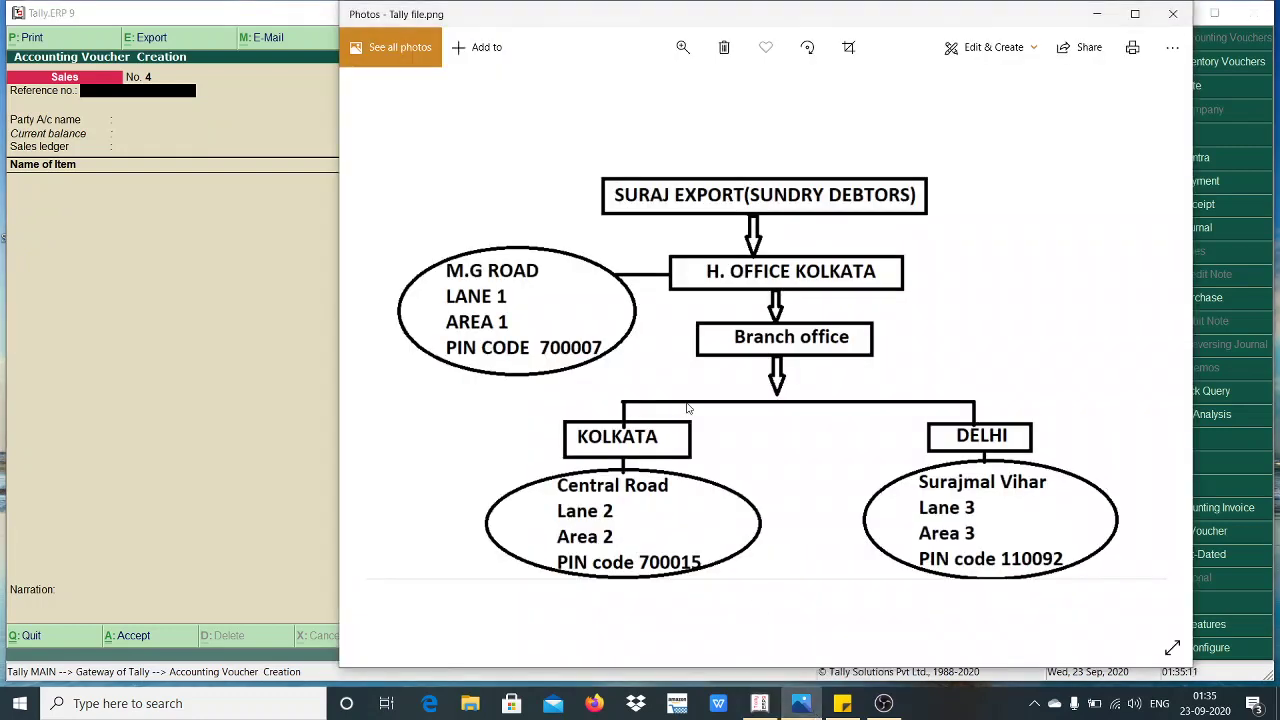